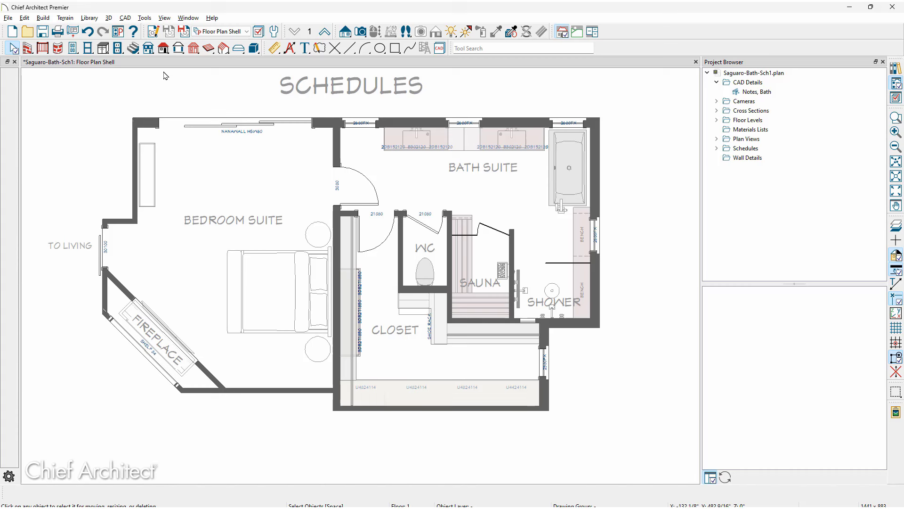
pyautogui.click(152, 19)
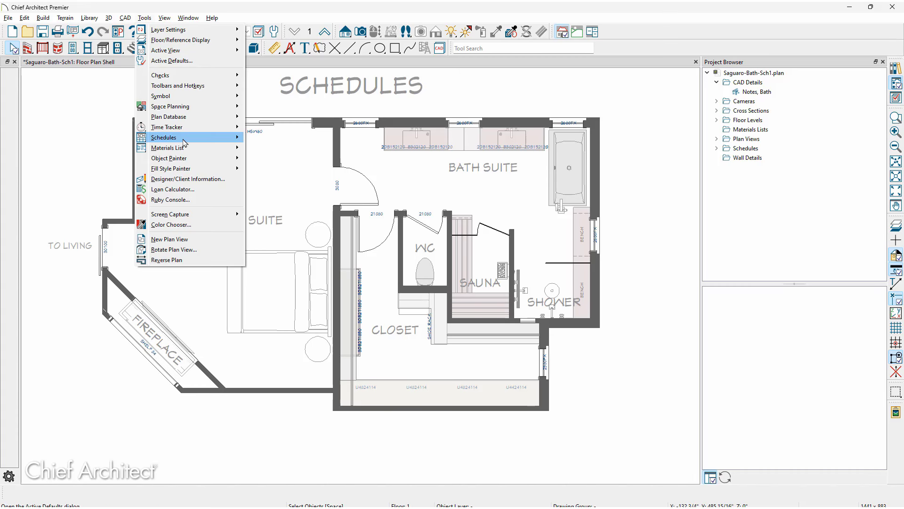
pyautogui.moveTo(184, 144)
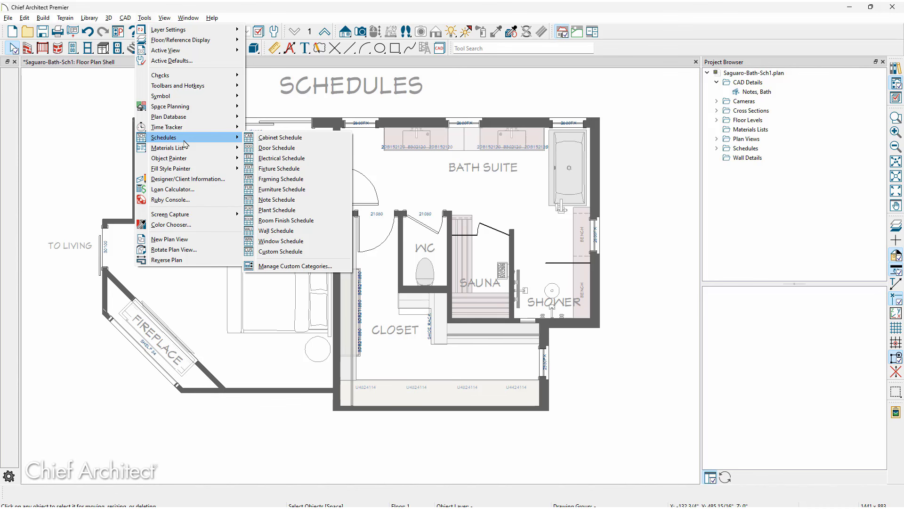
pyautogui.click(313, 140)
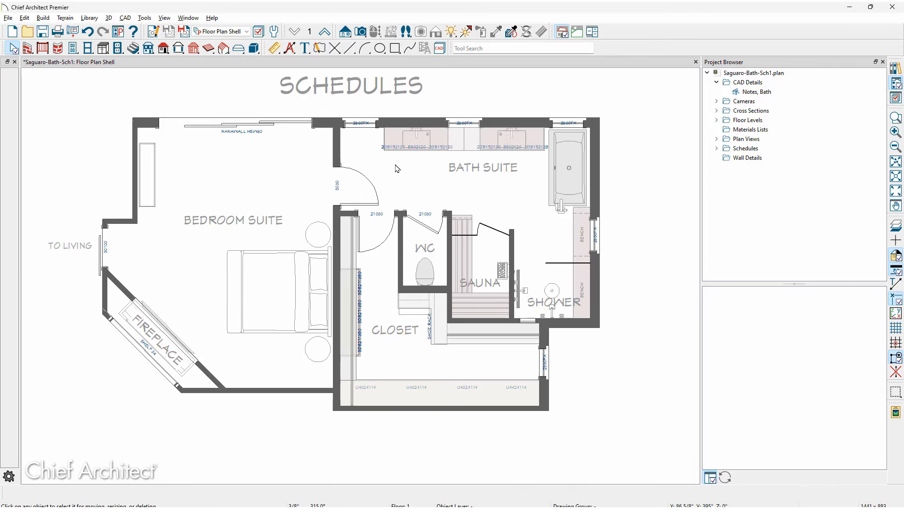
# Create a room-based fixture schedule for the Bath Suite, WC, Sauna and Shower rooms and place it beside the floor plan
pyautogui.keyDown('shift'); pyautogui.click(415, 236); pyautogui.keyUp('shift')
pyautogui.keyDown('shift'); pyautogui.click(485, 252); pyautogui.keyUp('shift')
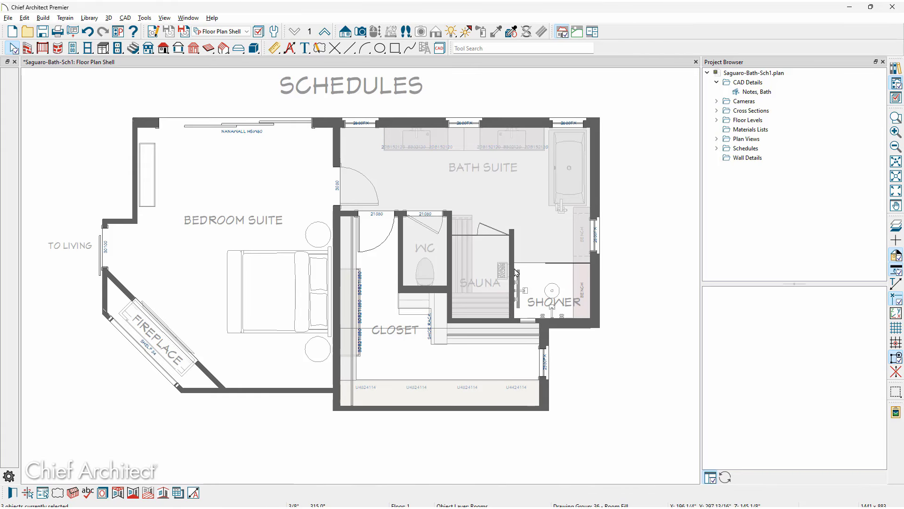
pyautogui.press('Escape')
pyautogui.keyDown('shift'); pyautogui.click(530, 273); pyautogui.keyUp('shift')
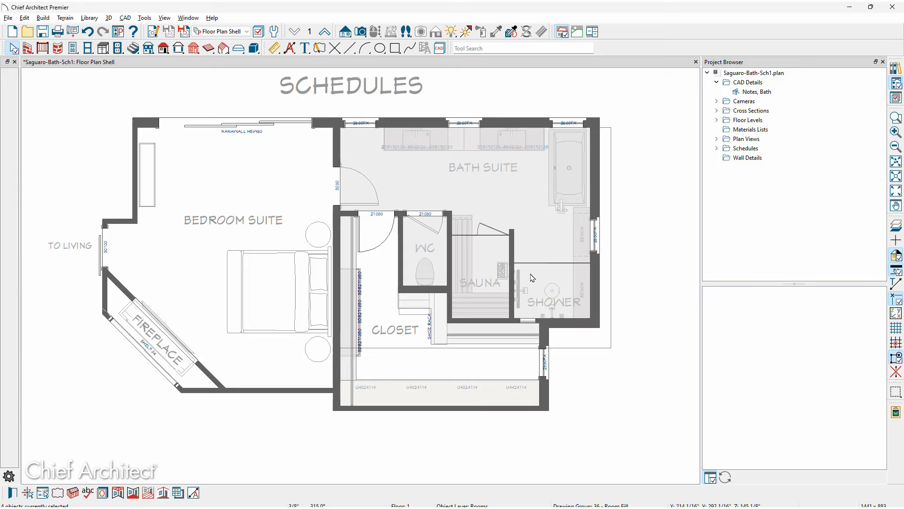
pyautogui.click(178, 492)
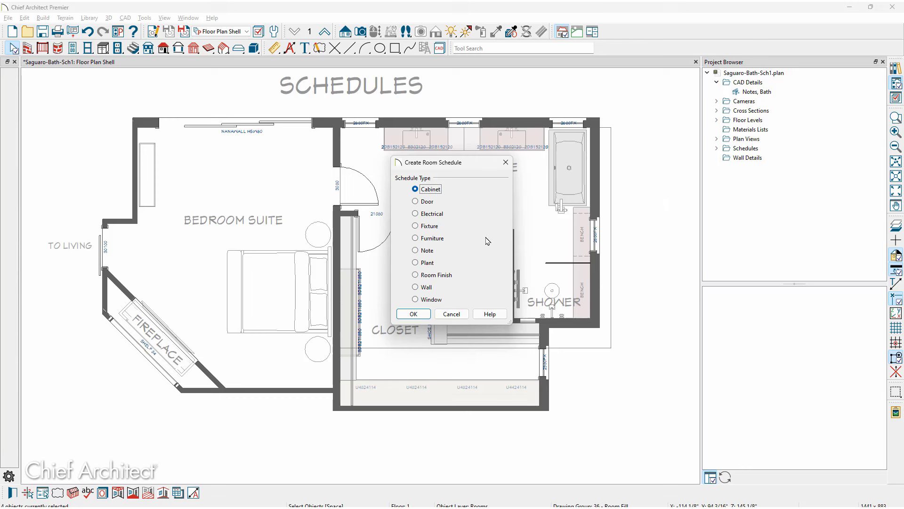
pyautogui.click(430, 227)
pyautogui.click(413, 314)
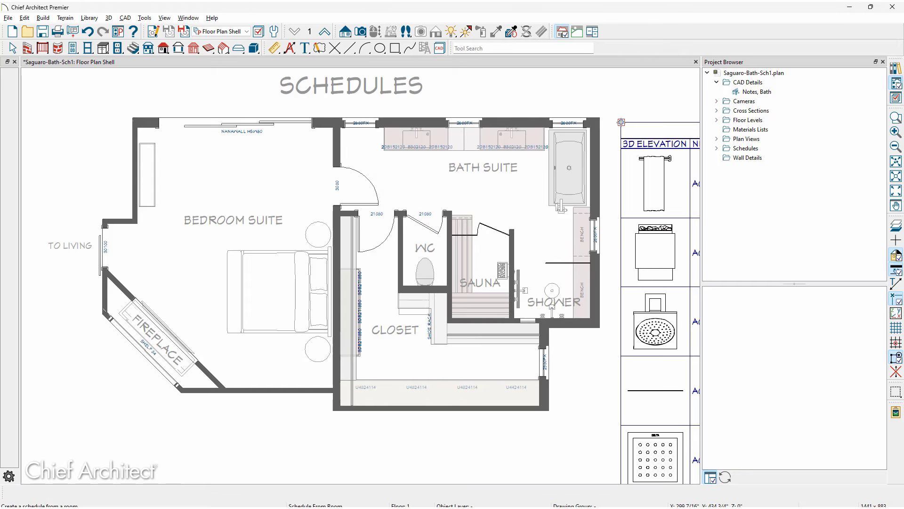
pyautogui.click(621, 122)
# Review the fixture schedule beside the floor plan and delete it
pyautogui.scroll(-3, 343, 174)
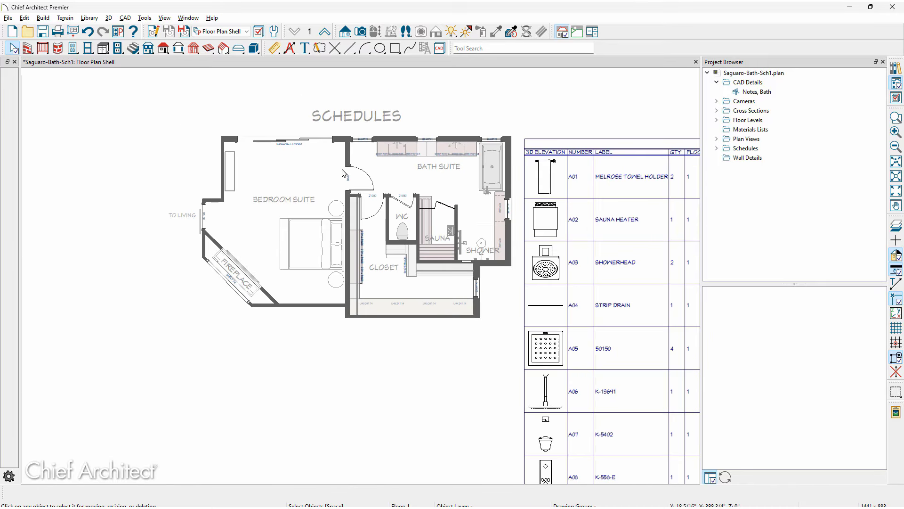
pyautogui.scroll(-3, 343, 174)
pyautogui.moveTo(343, 174); pyautogui.dragTo(184, 160, button='middle')
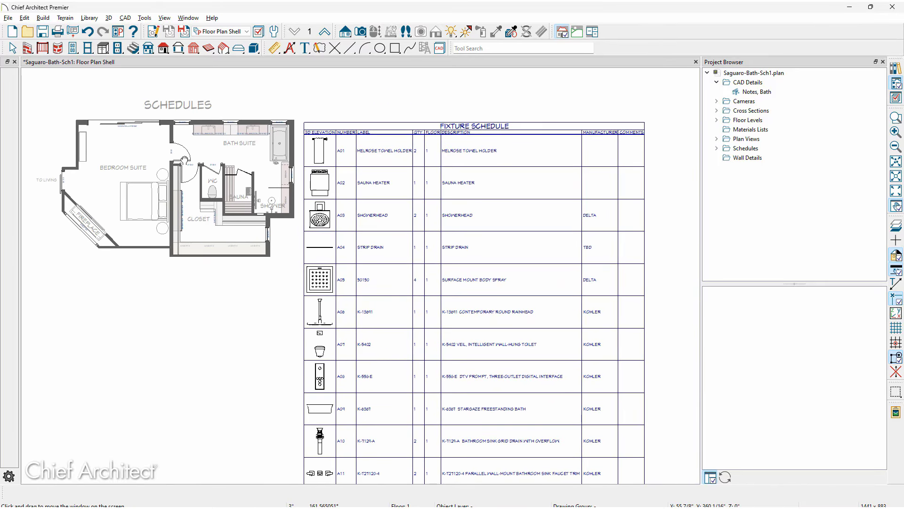
pyautogui.scroll(-1, 184, 160)
pyautogui.moveTo(228, 218); pyautogui.dragTo(259, 180, button='middle')
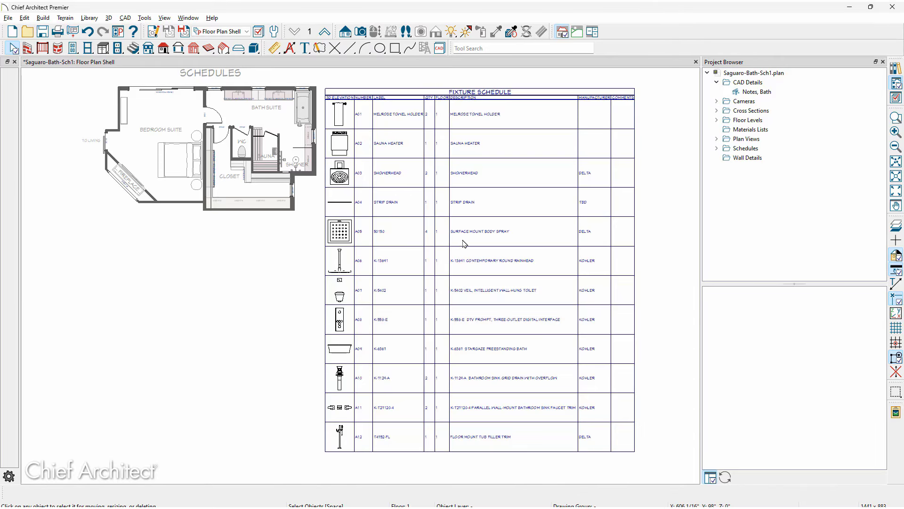
pyautogui.click(464, 243)
pyautogui.press('Delete')
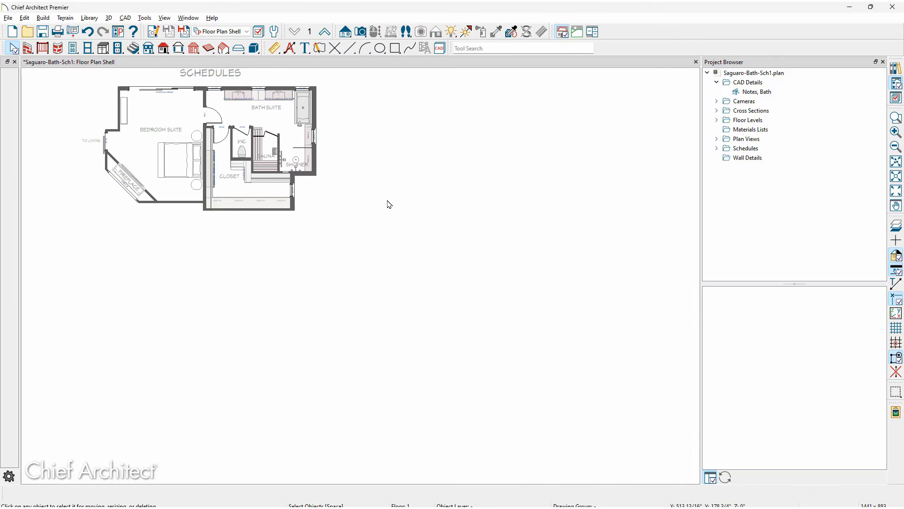
# Create a wall elevation looking at the Bath Suite's double-vanity wall
pyautogui.moveTo(387, 204); pyautogui.dragTo(514, 283, button='middle')
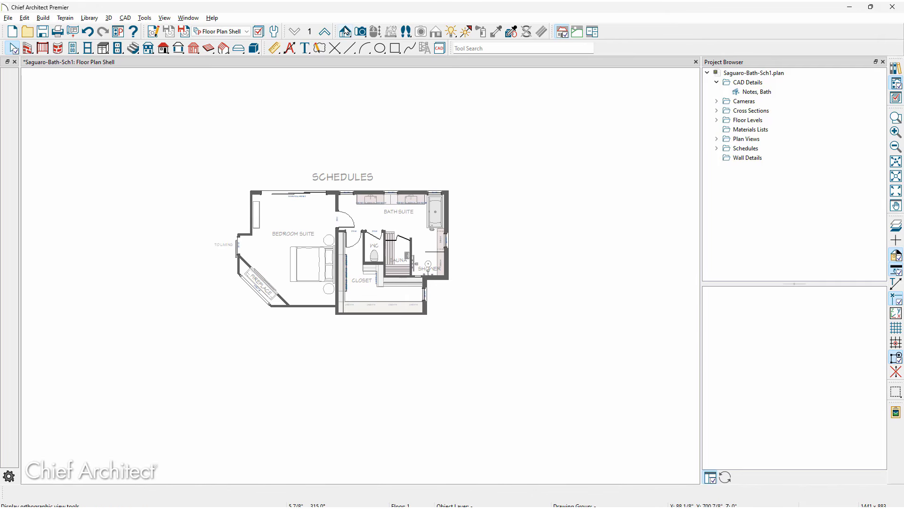
pyautogui.click(345, 31)
pyautogui.click(10, 105)
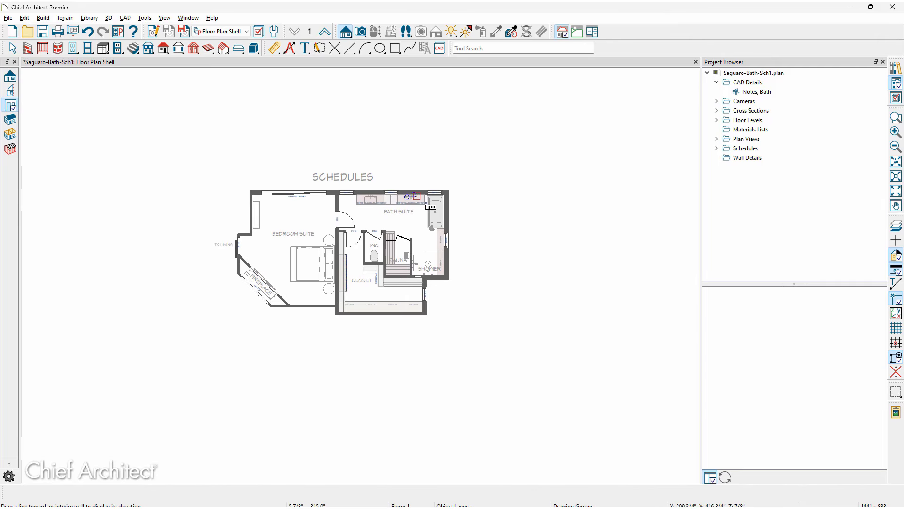
pyautogui.scroll(4, 396, 215)
pyautogui.moveTo(396, 216); pyautogui.dragTo(390, 141)
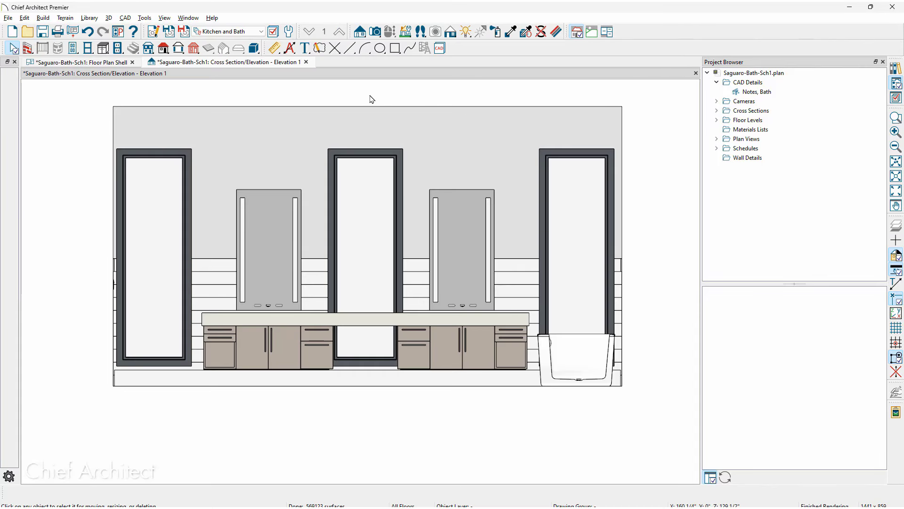
# Place a cabinet schedule beside the vanity wall in the elevation view
pyautogui.click(145, 18)
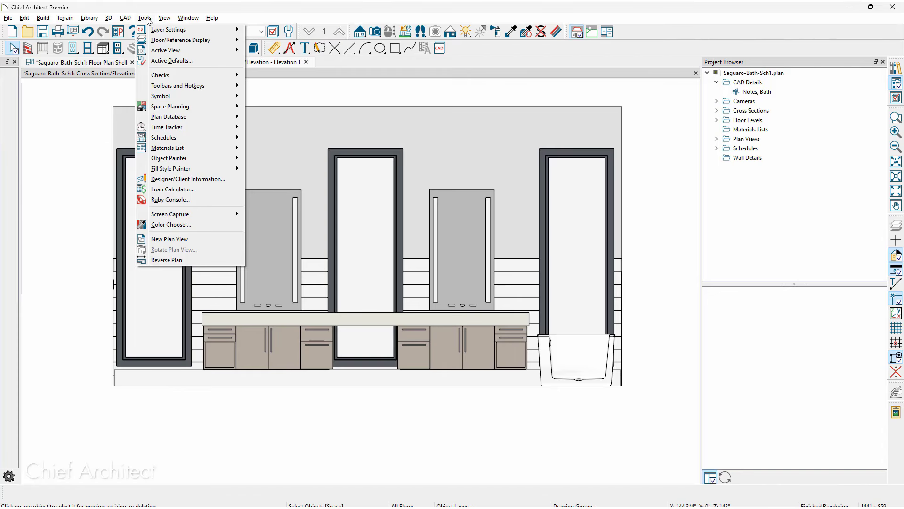
pyautogui.moveTo(191, 139)
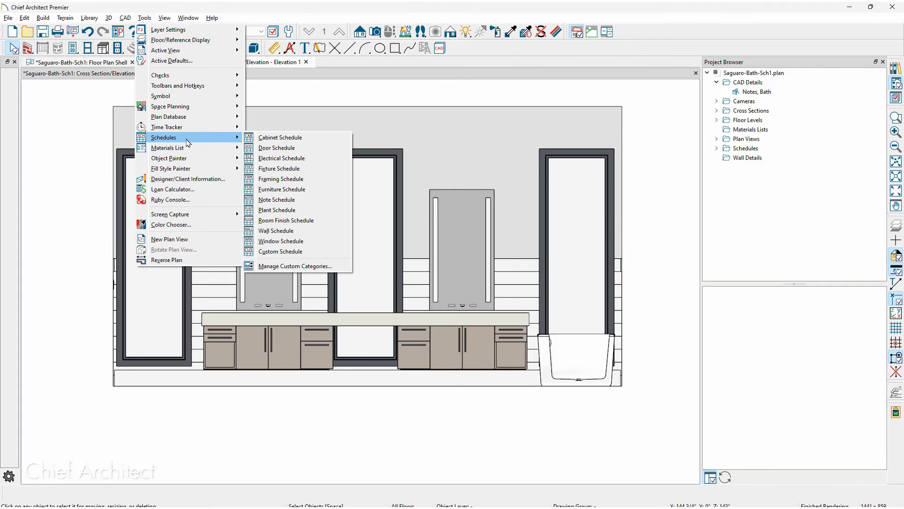
pyautogui.click(266, 139)
pyautogui.click(645, 174)
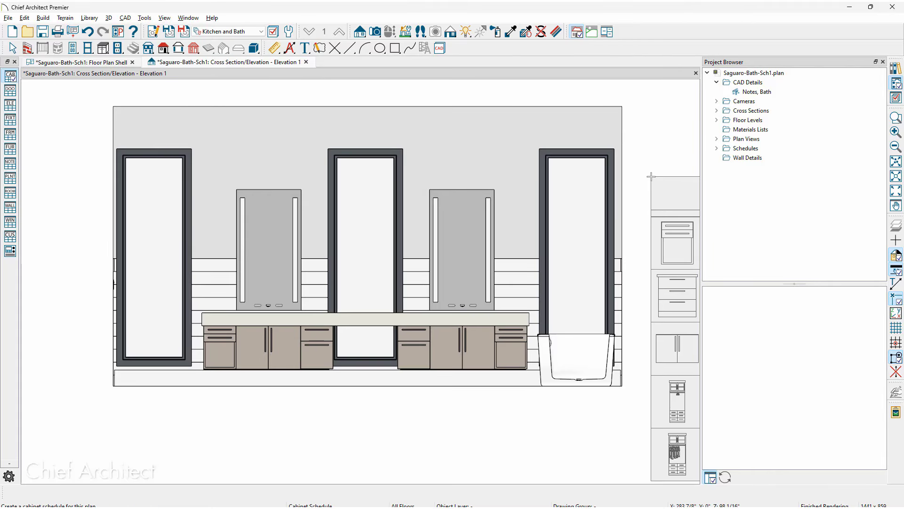
pyautogui.press('space')
# Look over the cabinet schedule in the elevation, and close the elevation view without saving it
pyautogui.scroll(-5, 450, 147)
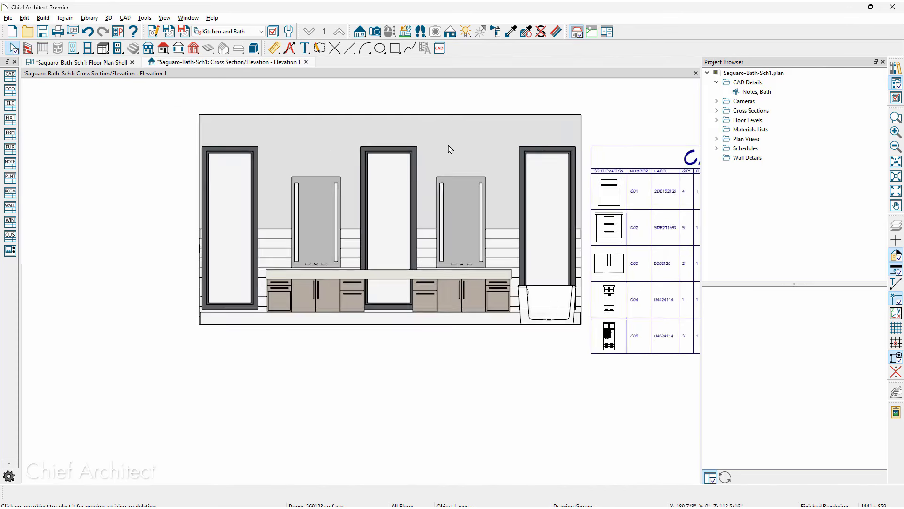
pyautogui.moveTo(464, 176); pyautogui.dragTo(288, 215, button='middle')
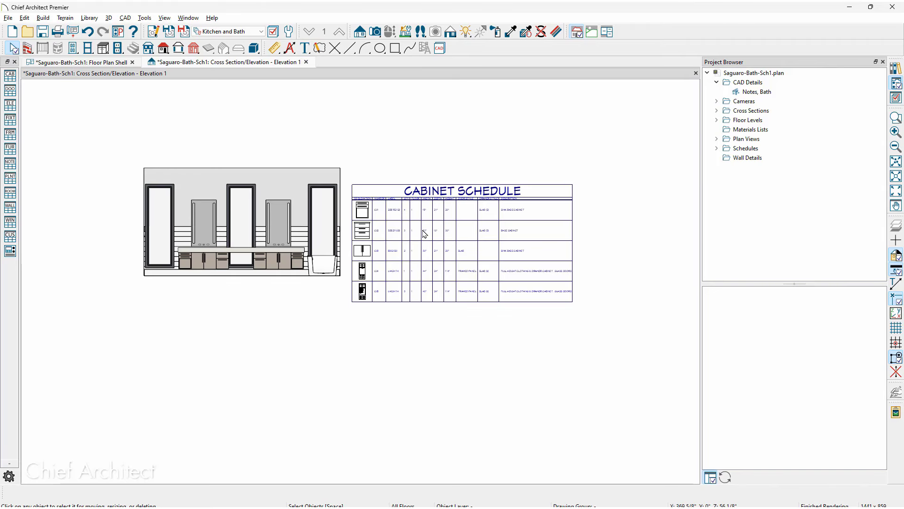
pyautogui.click(306, 63)
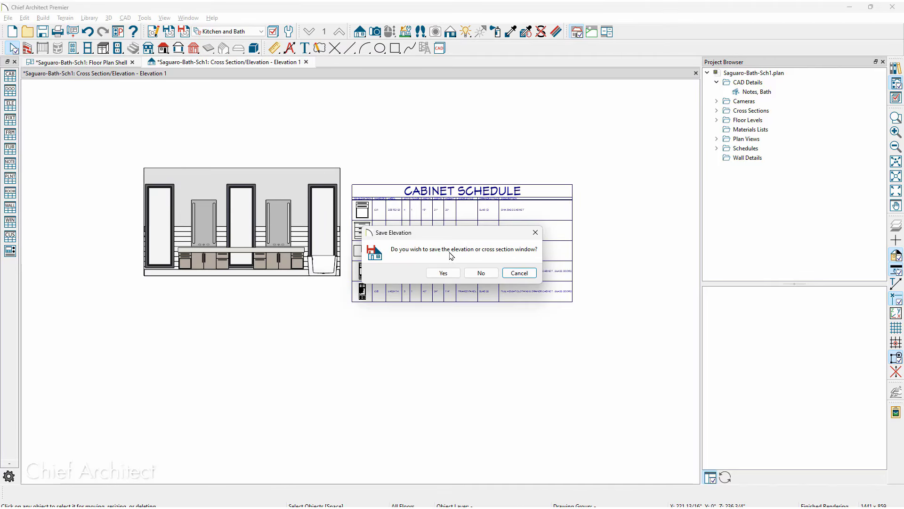
pyautogui.click(480, 272)
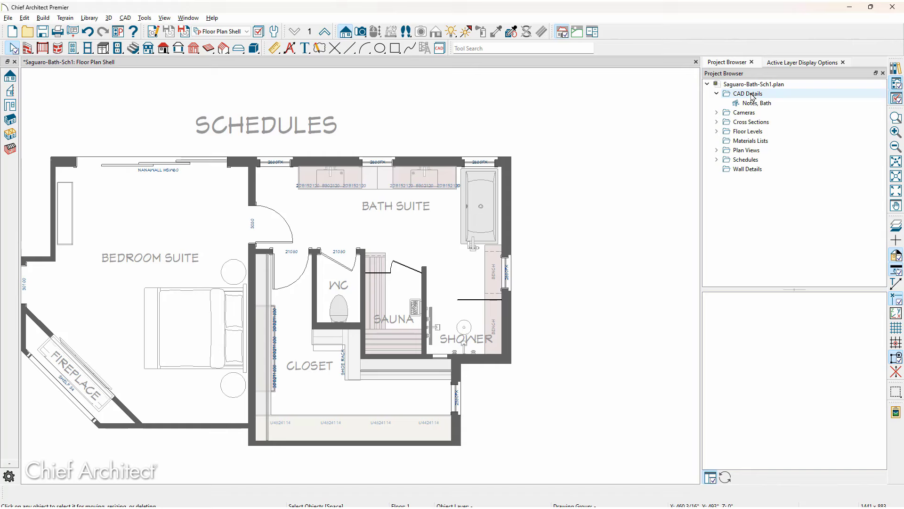
# Create a new CAD detail named "Cabinet Sch" in the plan
pyautogui.rightClick(752, 97)
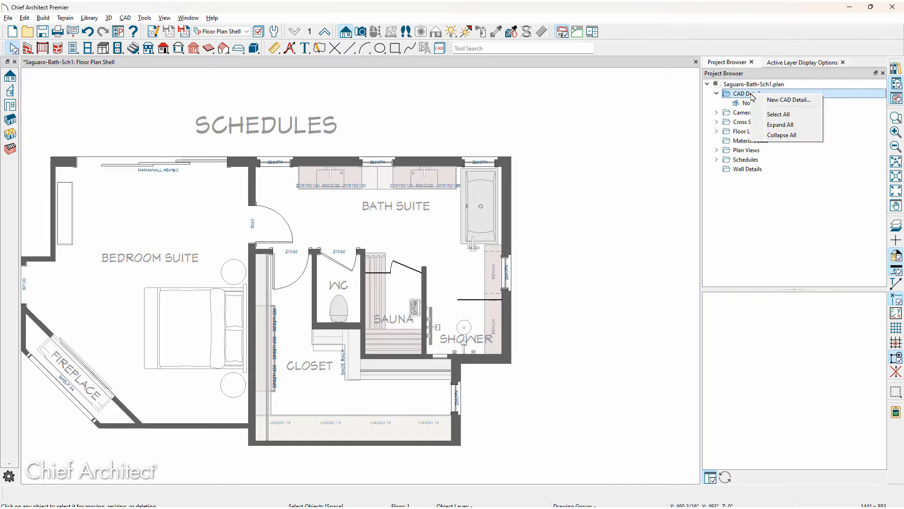
pyautogui.click(774, 104)
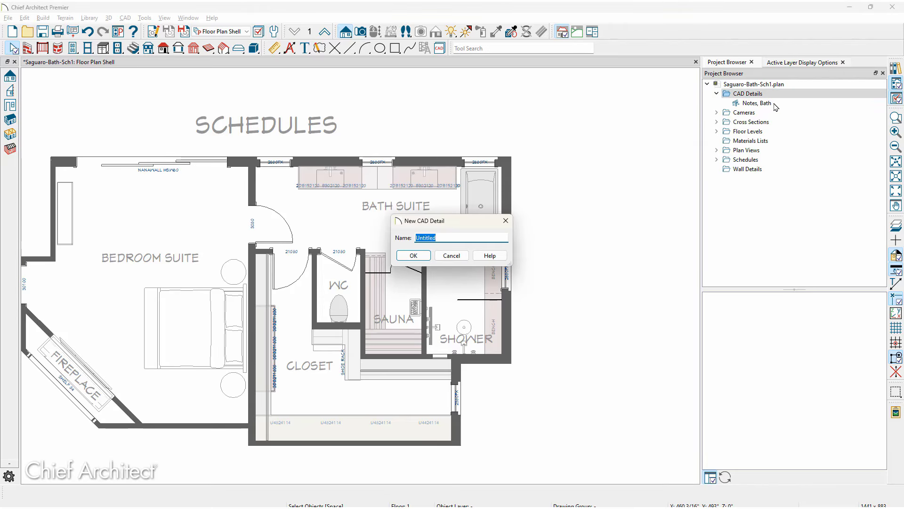
pyautogui.write('Cabinet Sch')
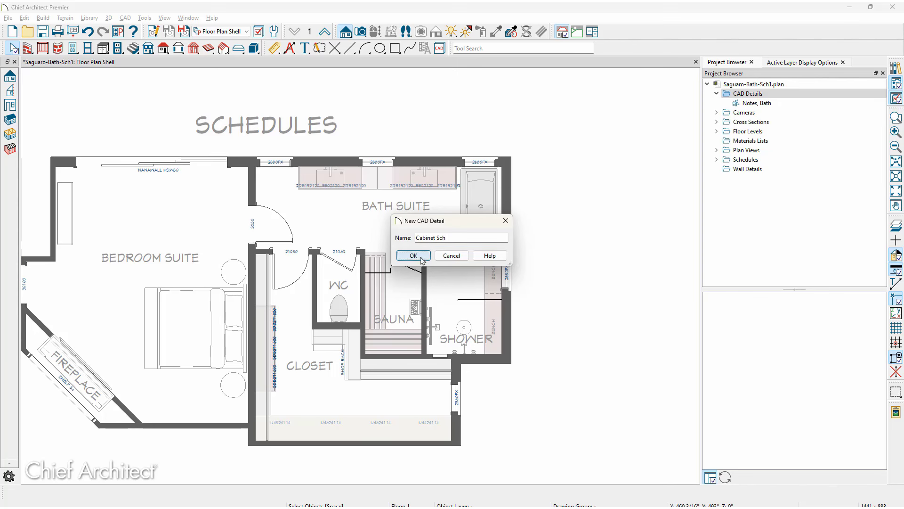
pyautogui.click(413, 256)
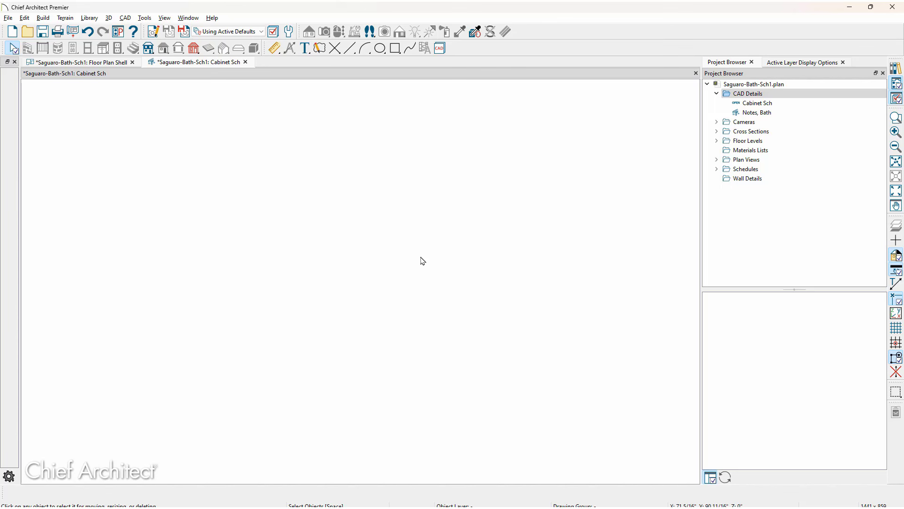
# Place a cabinet schedule in the Cabinet Sch detail and bring the whole table into view
pyautogui.click(145, 19)
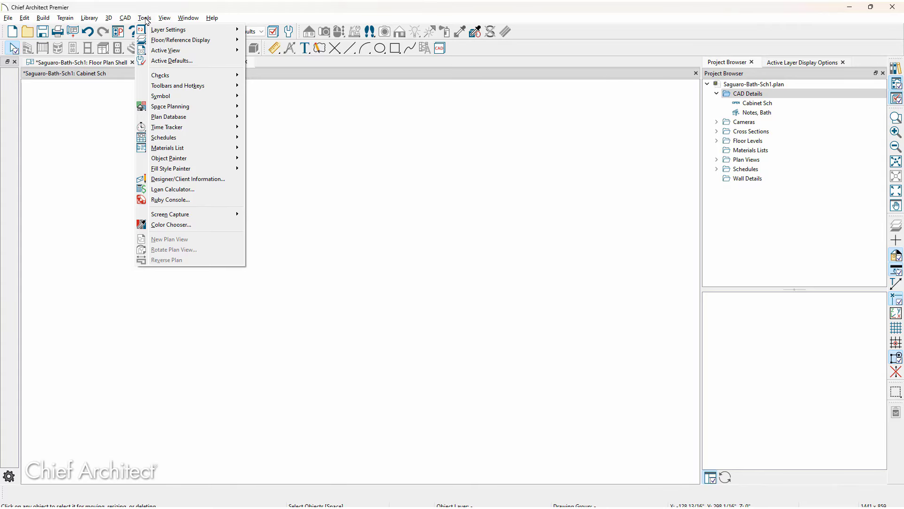
pyautogui.moveTo(179, 138)
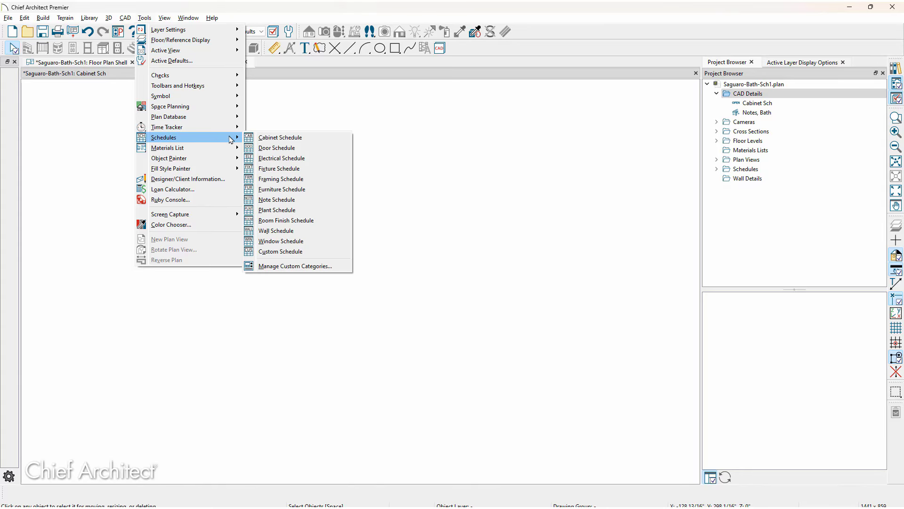
pyautogui.click(310, 141)
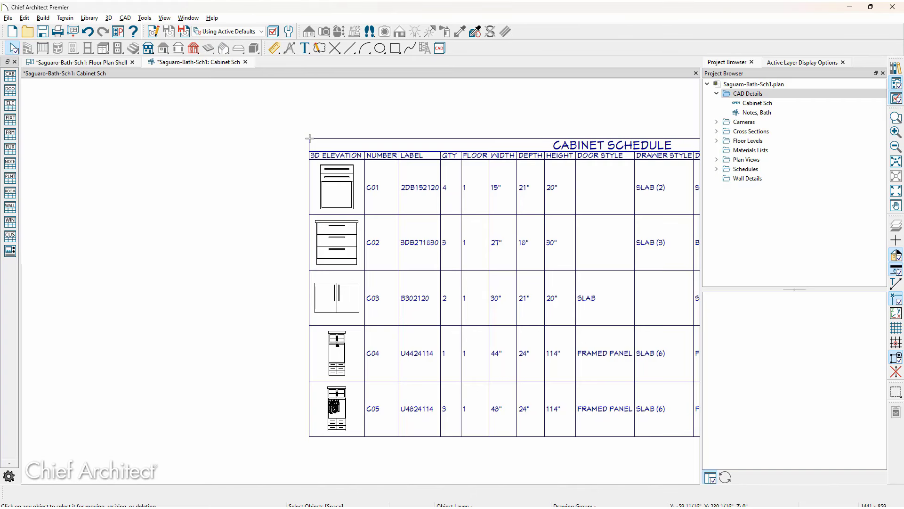
pyautogui.moveTo(310, 138); pyautogui.dragTo(93, 146)
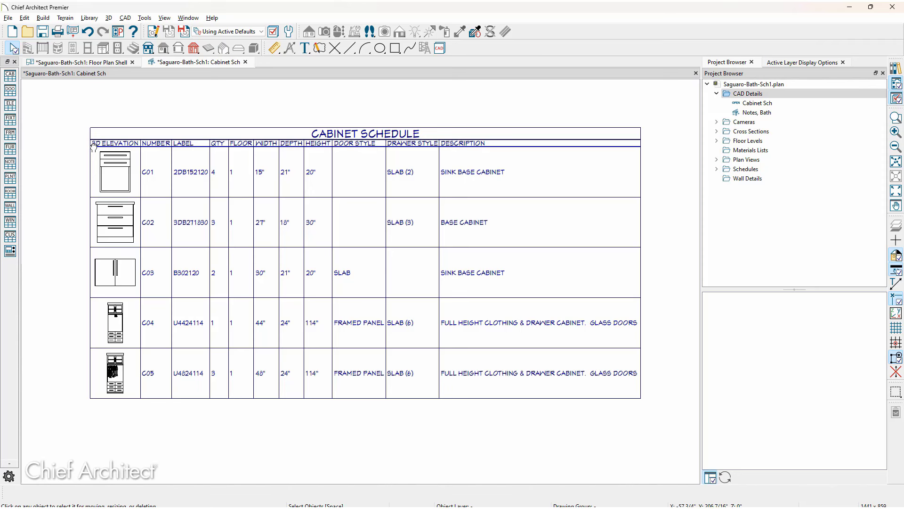
# Change the schedule's main title to "Bath Cabinet Schedule" in its specification
pyautogui.doubleClick(94, 147)
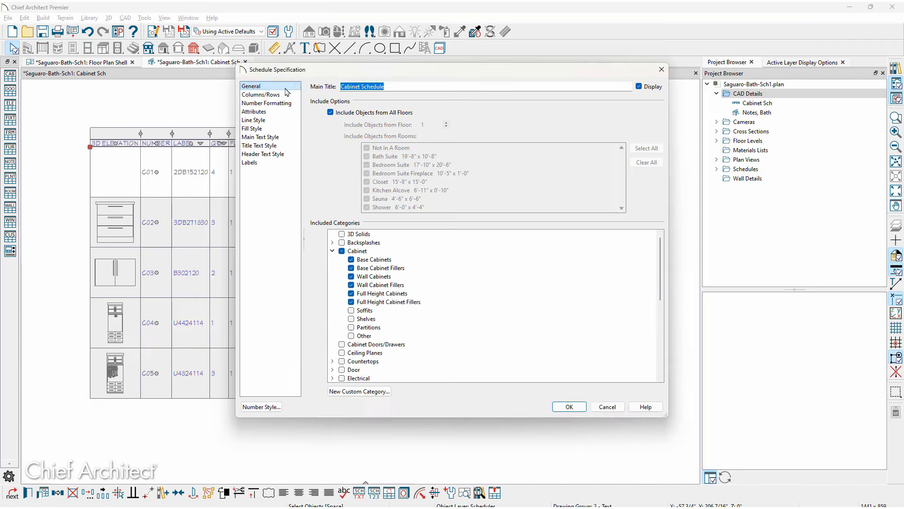
pyautogui.click(342, 86)
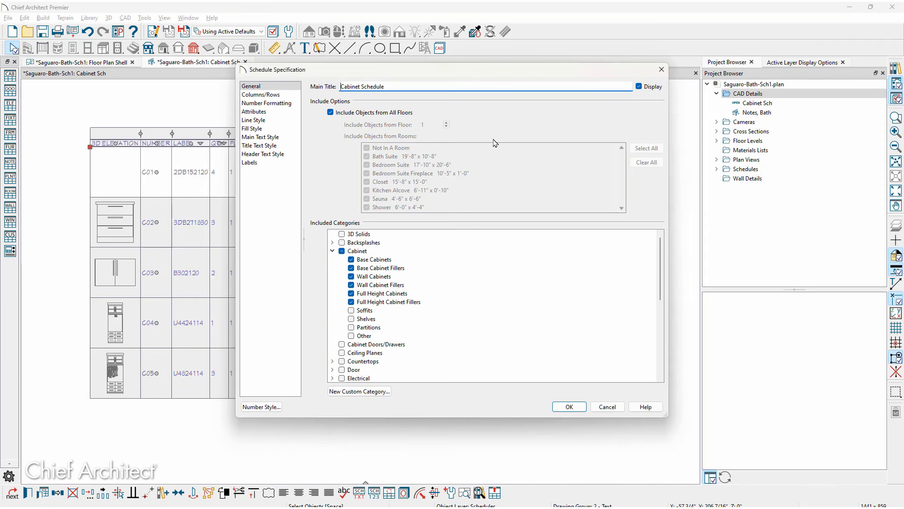
pyautogui.write('Bath')
# Limit the schedule to objects from floor 1 and clear all rooms except Bath Suite
pyautogui.click(330, 112)
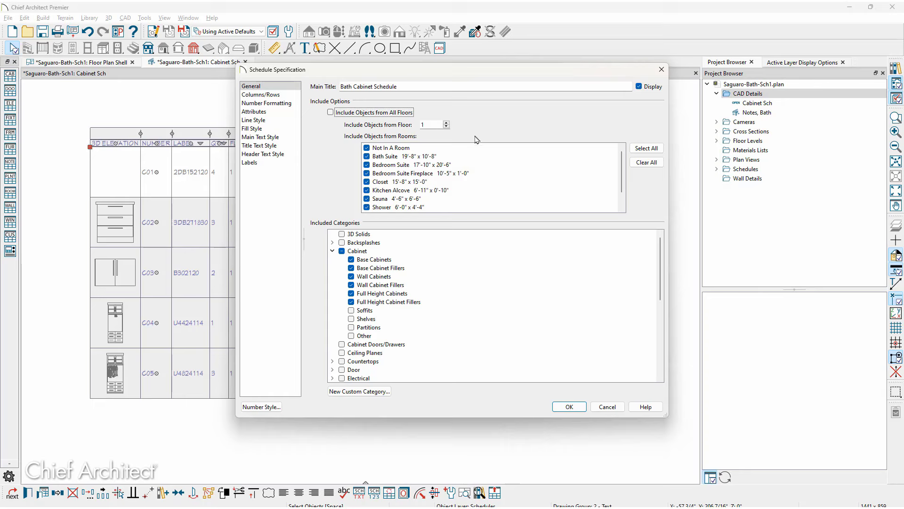
pyautogui.click(641, 163)
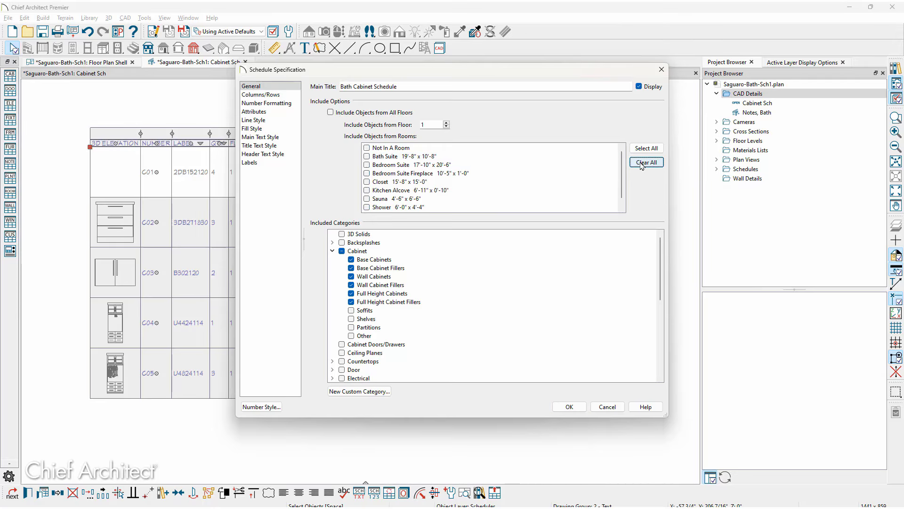
pyautogui.click(366, 156)
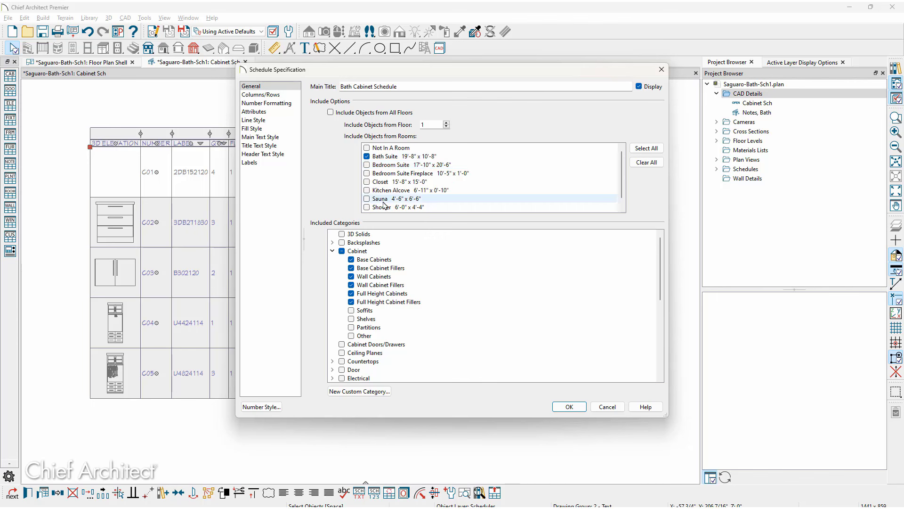
# Include the Sauna, Shower and WC rooms in the schedule as well
pyautogui.click(367, 199)
pyautogui.click(366, 208)
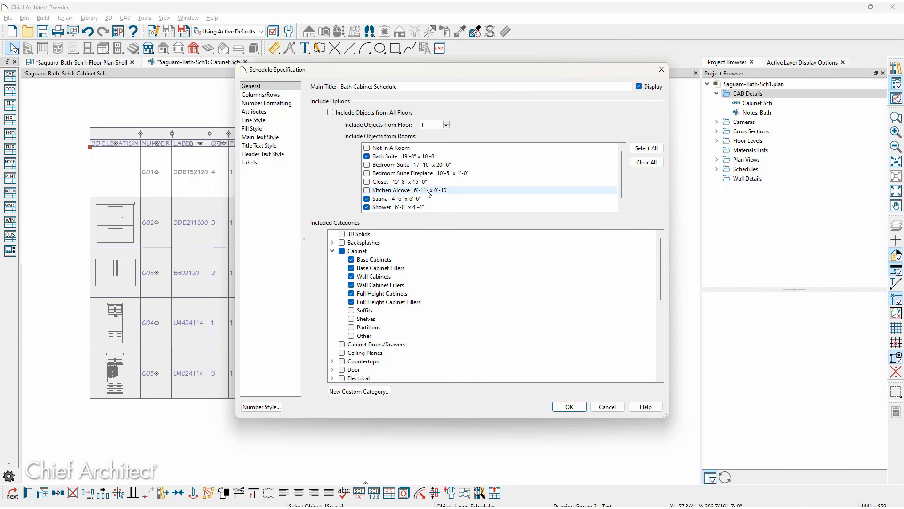
pyautogui.scroll(-1, 368, 210)
pyautogui.click(367, 207)
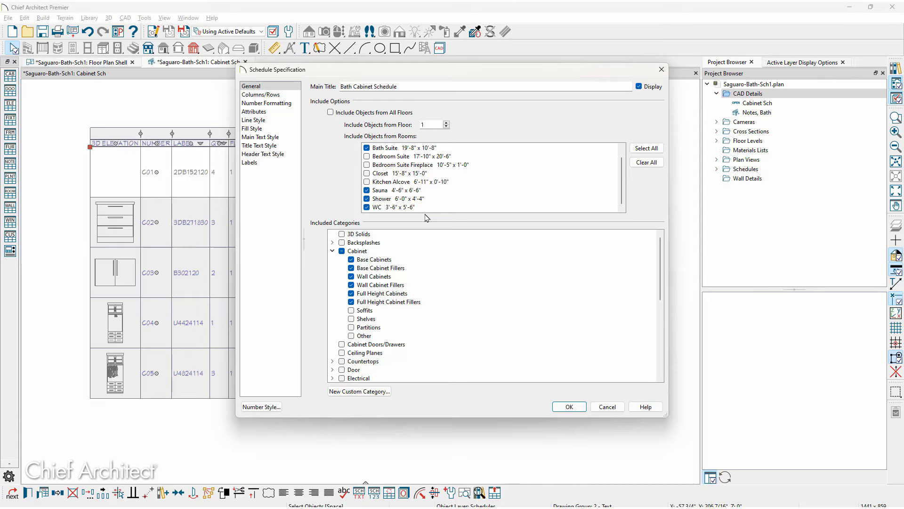
# Remove the Sauna, Shower and WC rooms from the schedule's included rooms
pyautogui.click(367, 190)
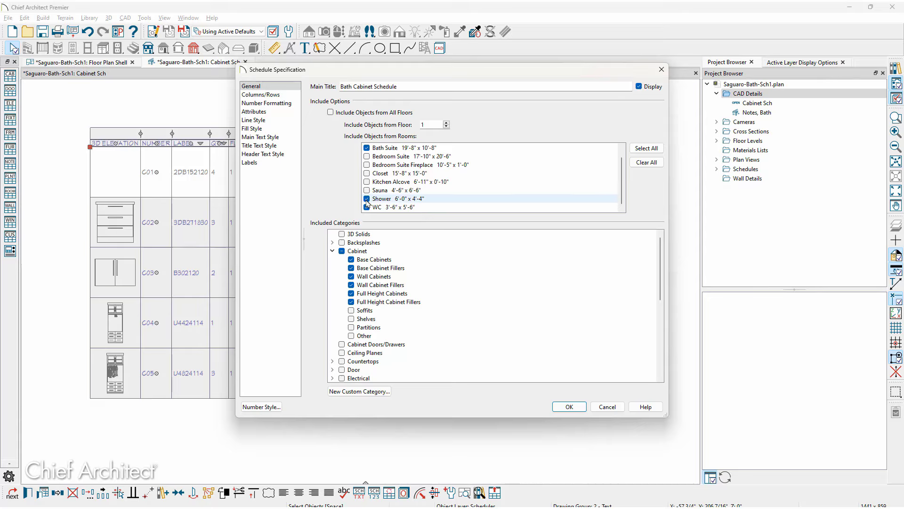
pyautogui.click(367, 199)
pyautogui.click(367, 207)
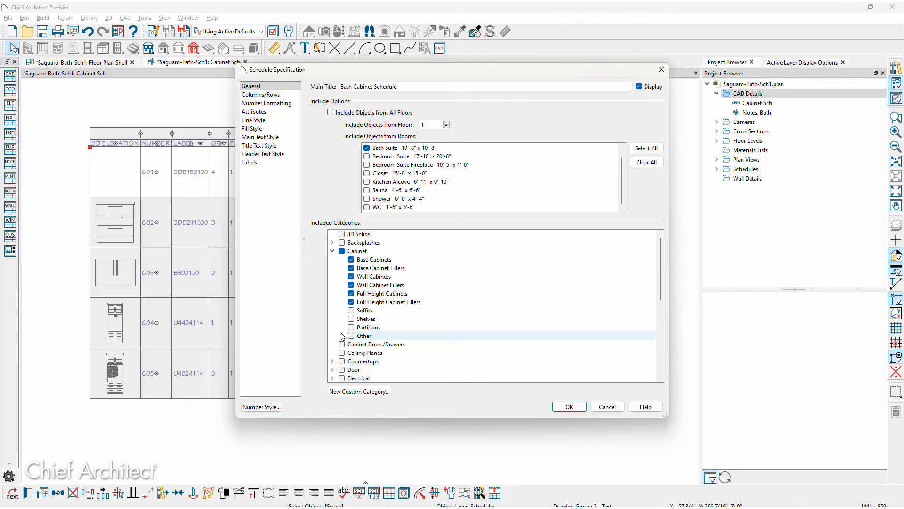
# Exclude the base, wall and full height cabinet fillers from the schedule, and look through the remaining object categories
pyautogui.click(351, 302)
pyautogui.click(350, 285)
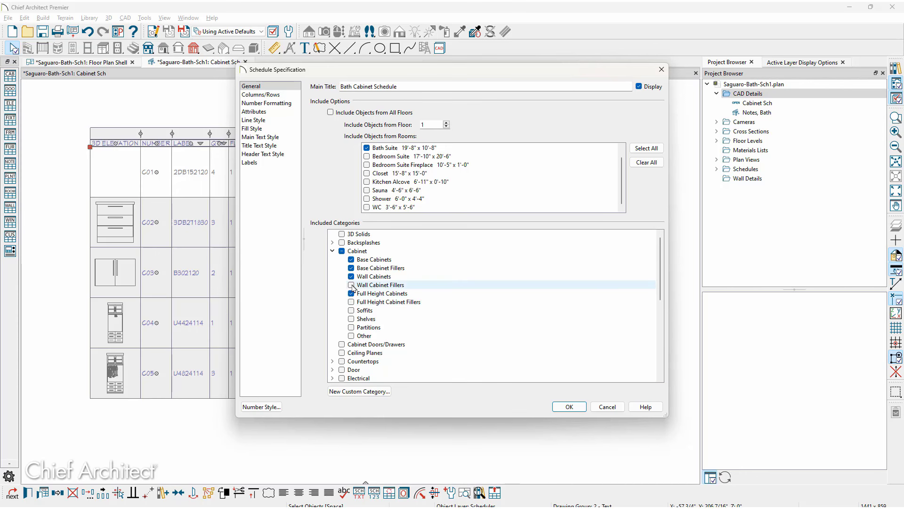
pyautogui.click(351, 268)
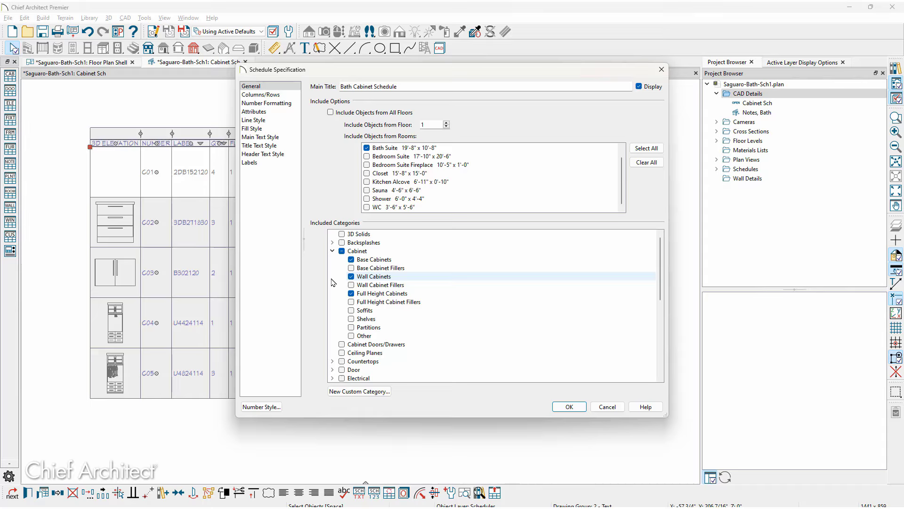
pyautogui.scroll(-5, 333, 282)
pyautogui.scroll(-2, 418, 293)
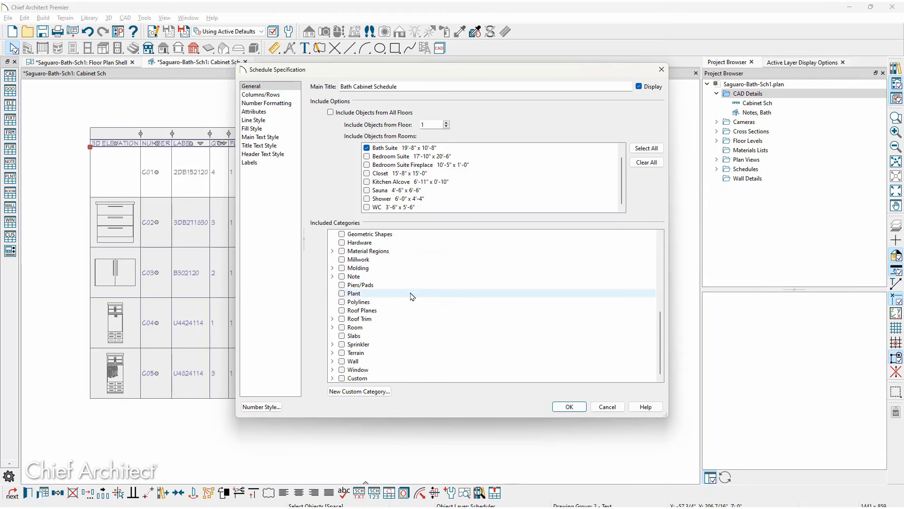
pyautogui.scroll(7, 412, 295)
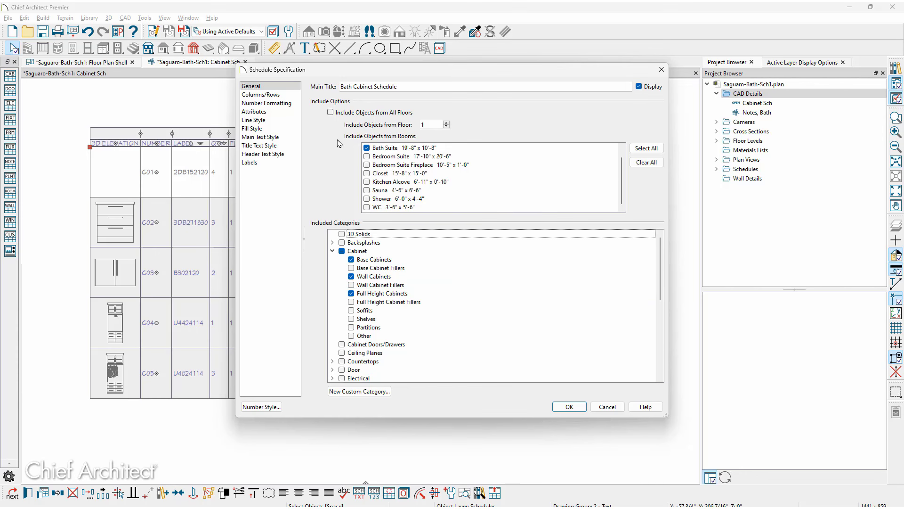
# Open the schedule's column and row settings and look through the available columns
pyautogui.click(284, 95)
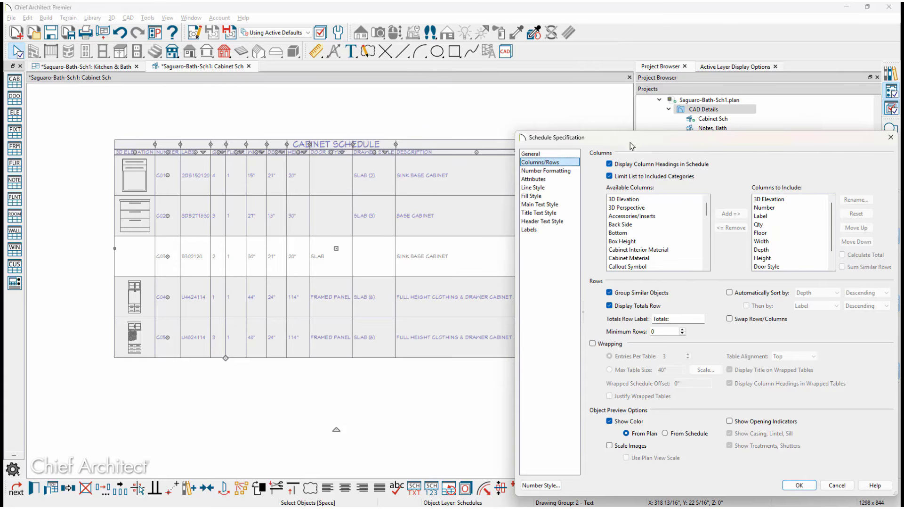
pyautogui.moveTo(706, 215)
pyautogui.mouseDown()
pyautogui.moveTo(706, 262)
pyautogui.moveTo(706, 207)
pyautogui.mouseUp()
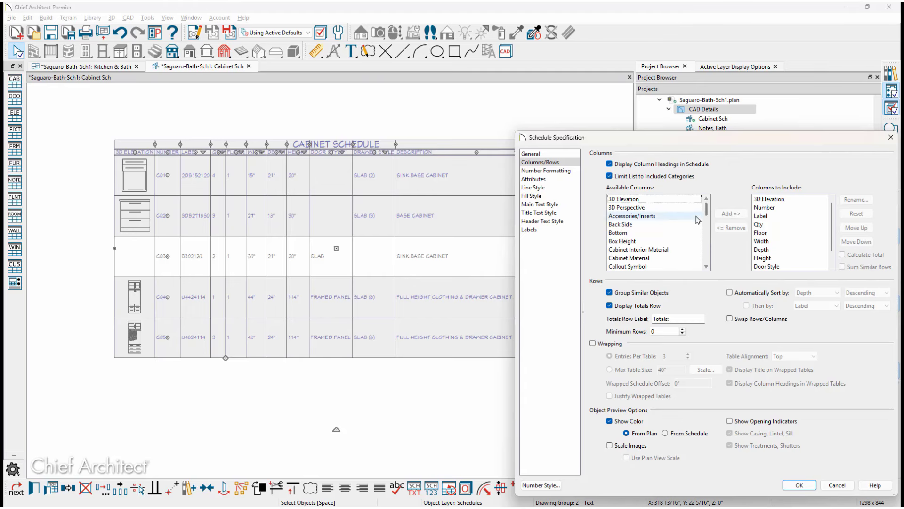
pyautogui.click(631, 224)
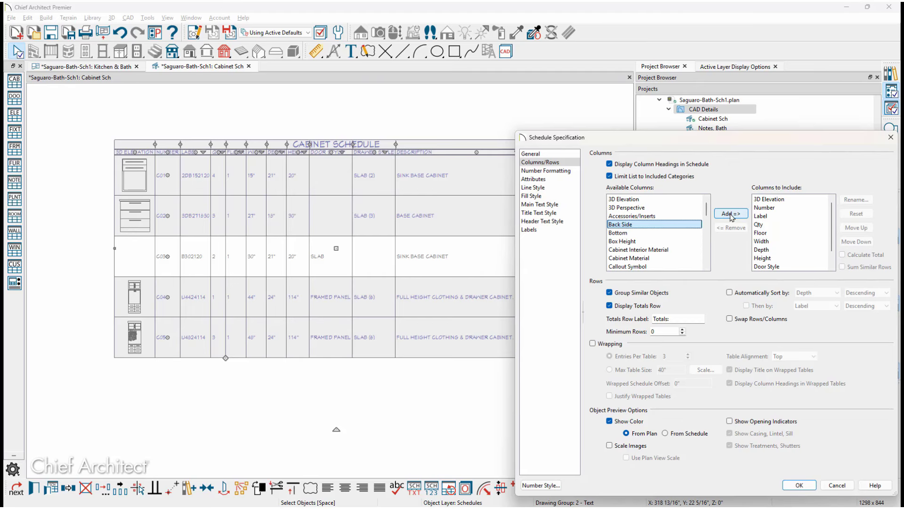
# Move the Depth column ahead of Width in the included columns, and return it to its original place
pyautogui.click(761, 249)
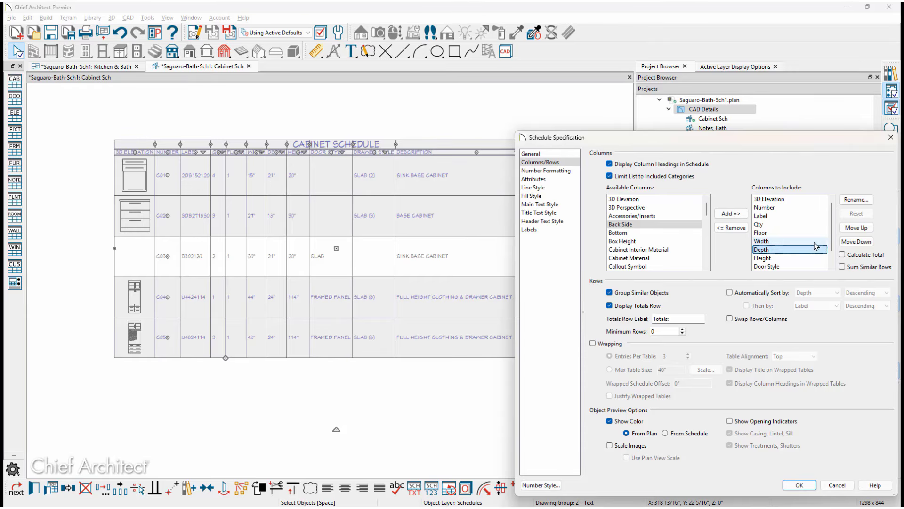
pyautogui.click(851, 228)
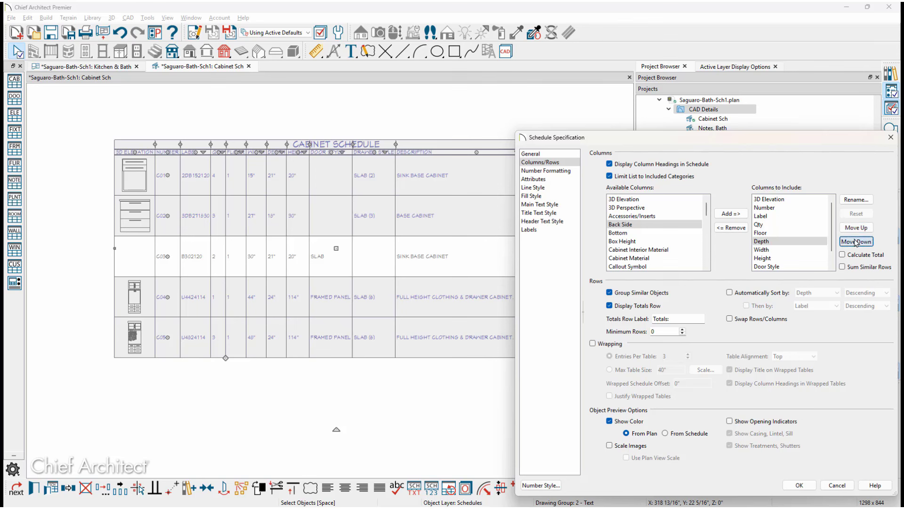
pyautogui.click(855, 242)
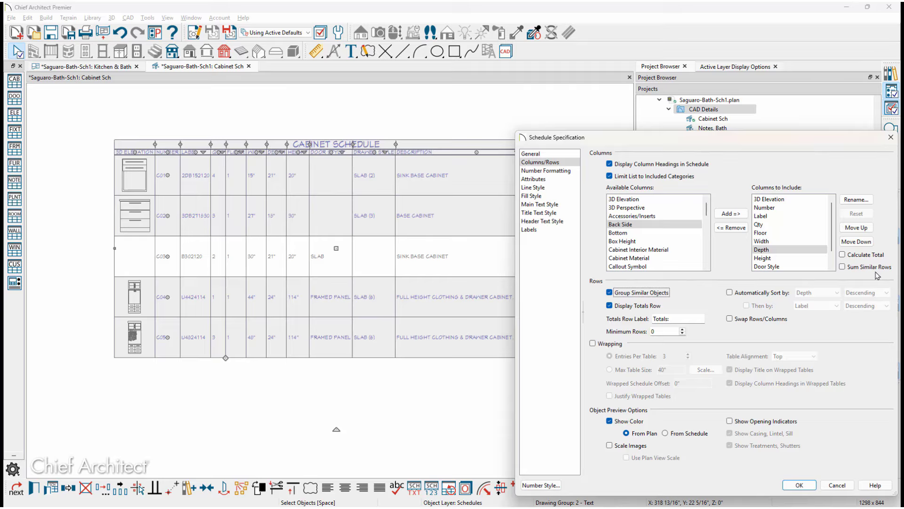
# Calculate a total for the Depth column and set the schedule's minimum rows to 3
pyautogui.click(843, 255)
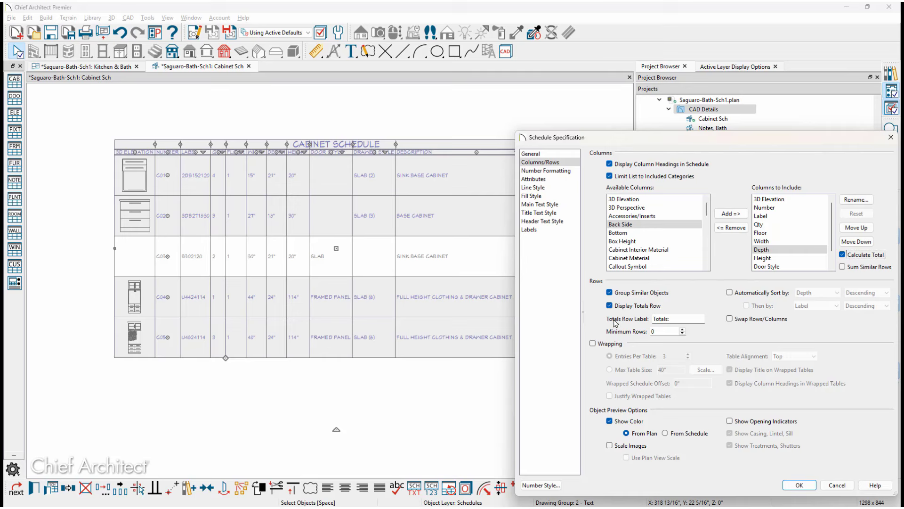
pyautogui.doubleClick(663, 331)
pyautogui.write('3')
# Sort the schedule rows automatically by Qty in descending order
pyautogui.click(729, 293)
pyautogui.click(820, 293)
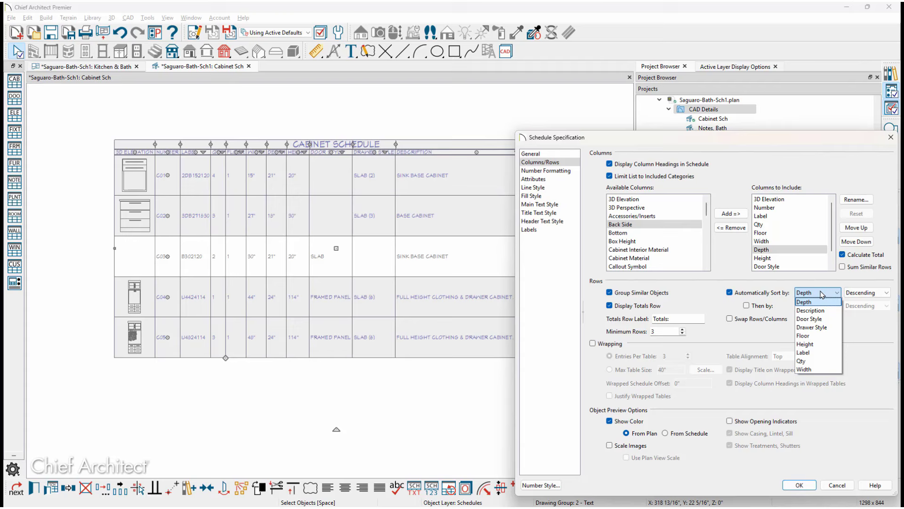
pyautogui.click(819, 361)
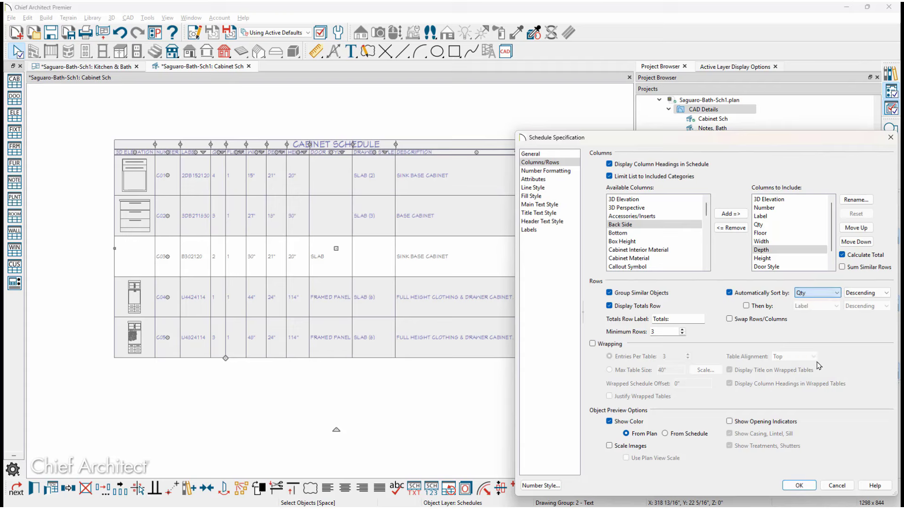
pyautogui.click(885, 293)
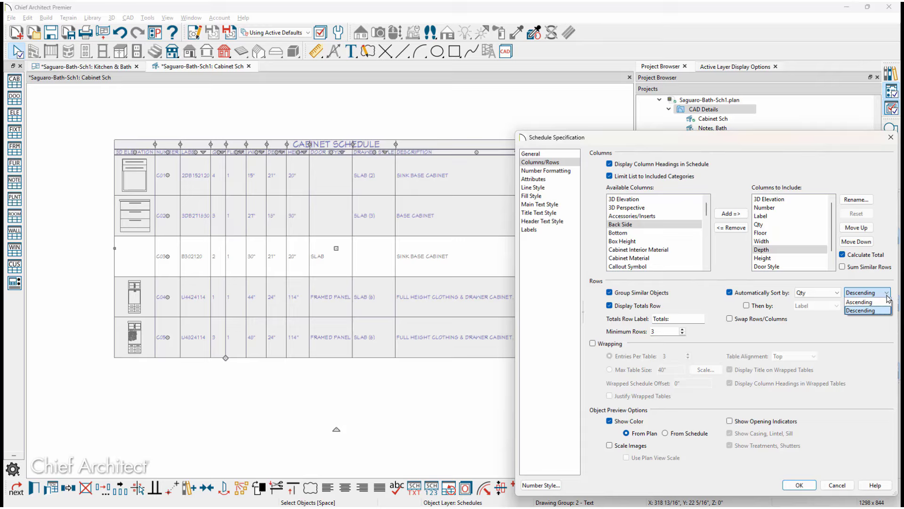
pyautogui.click(850, 310)
pyautogui.click(729, 292)
pyautogui.click(729, 293)
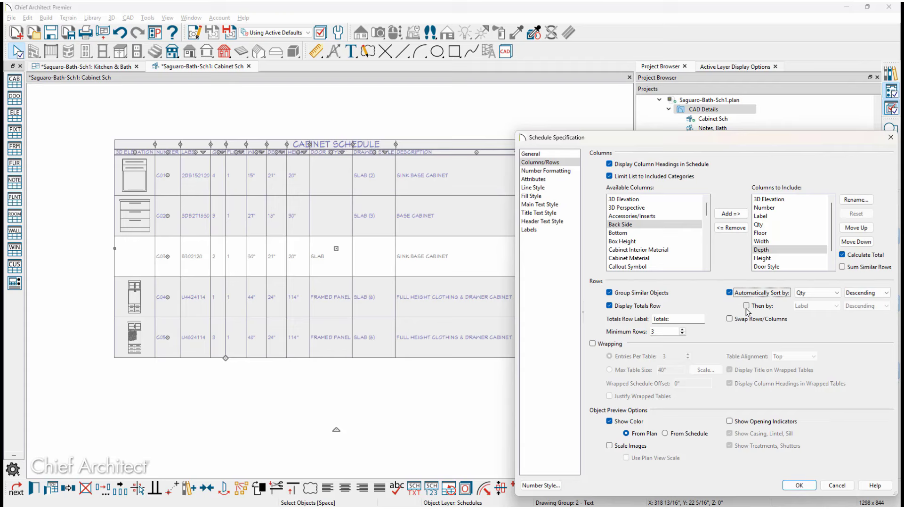
# Try a secondary row sort by Label in descending order, and turn automatic sorting off
pyautogui.click(746, 306)
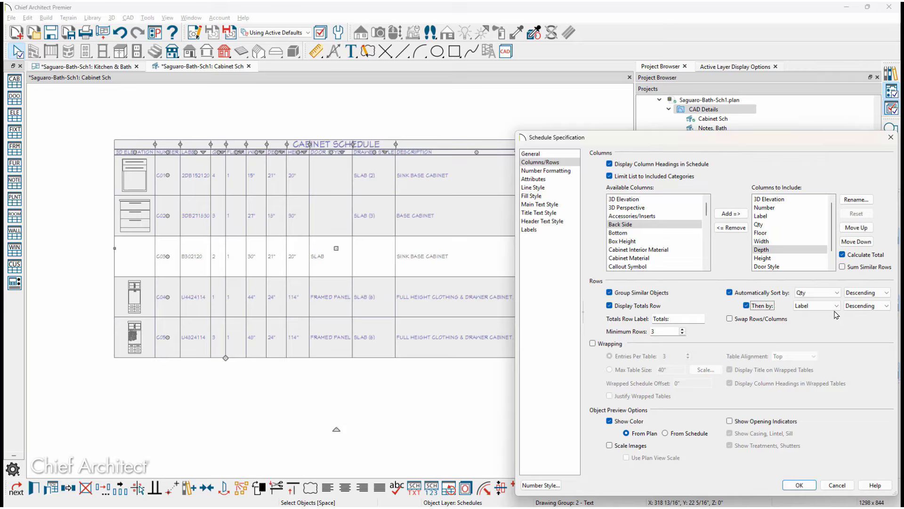
pyautogui.click(837, 307)
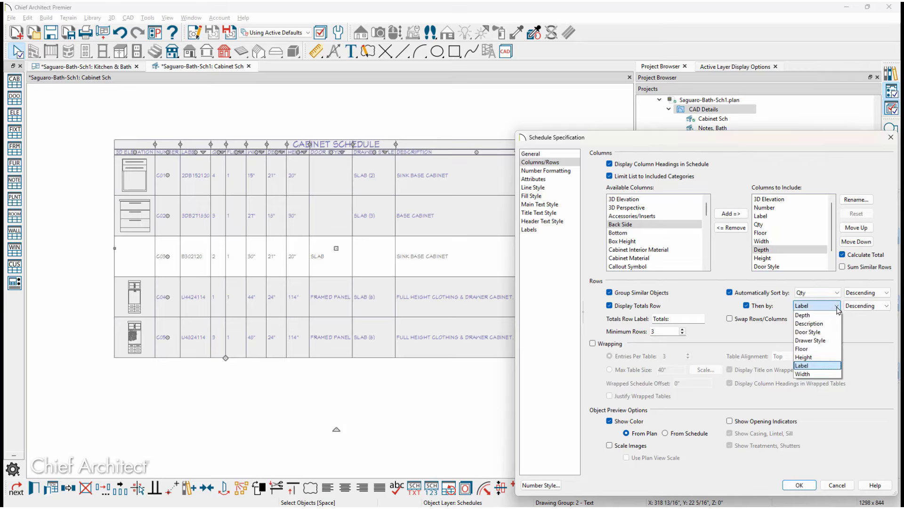
pyautogui.click(837, 307)
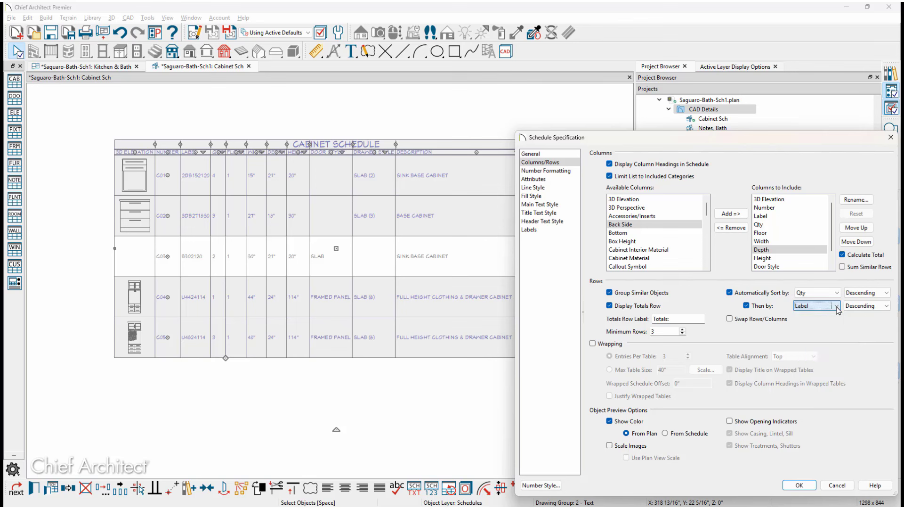
pyautogui.click(747, 305)
pyautogui.click(730, 293)
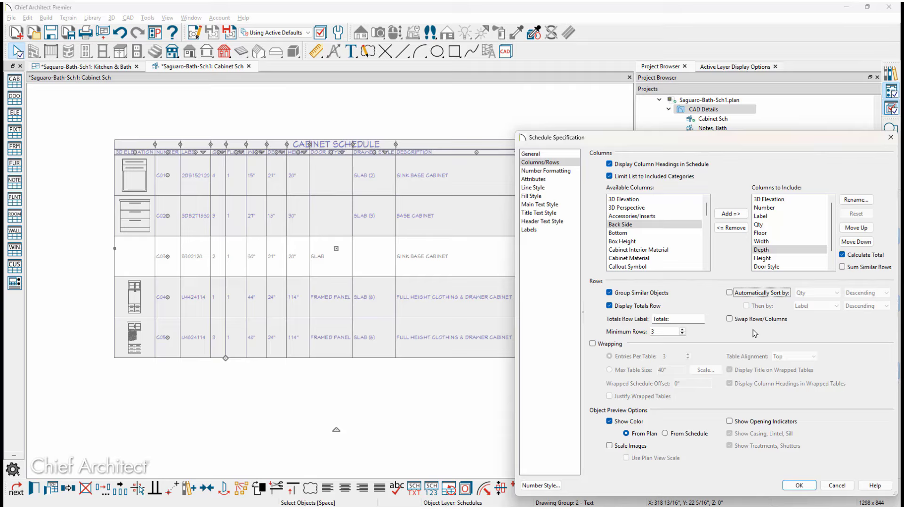
# Try wrapping the schedule by a maximum table size of 40", and turn wrapping off
pyautogui.click(597, 345)
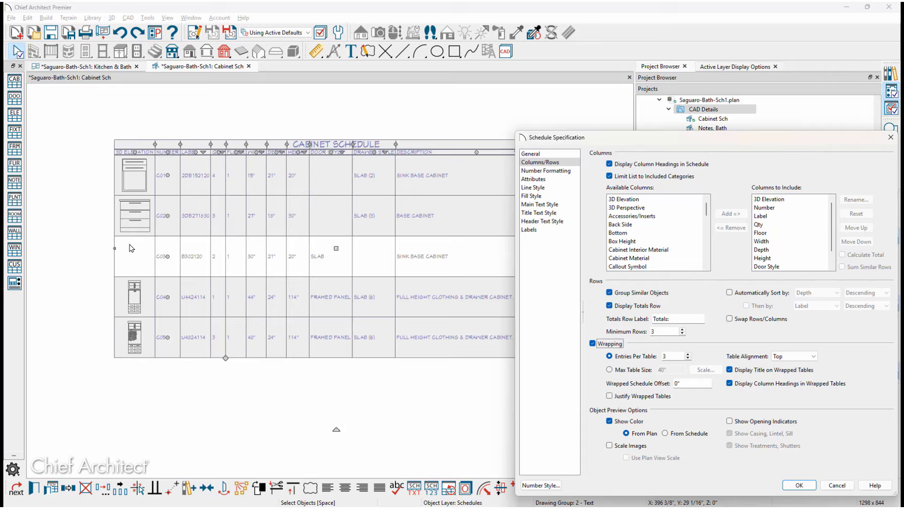
pyautogui.click(609, 370)
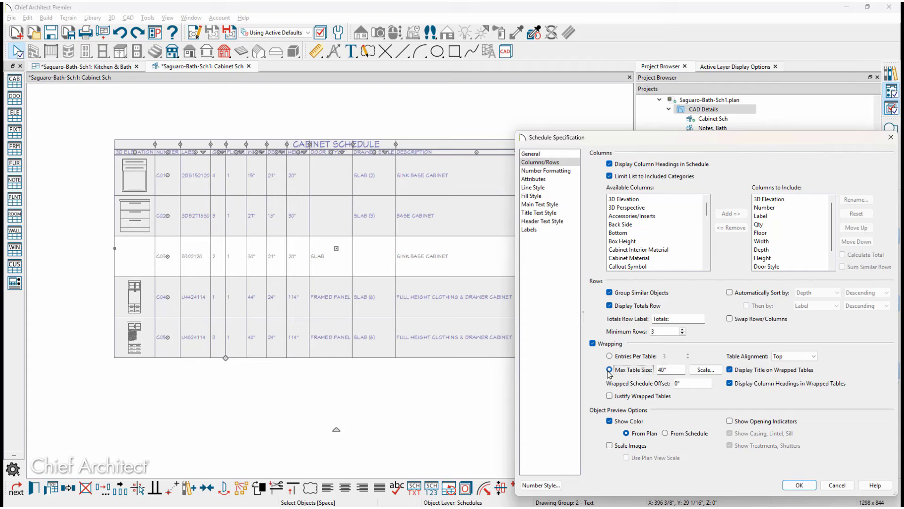
pyautogui.click(809, 358)
pyautogui.click(808, 358)
pyautogui.click(592, 344)
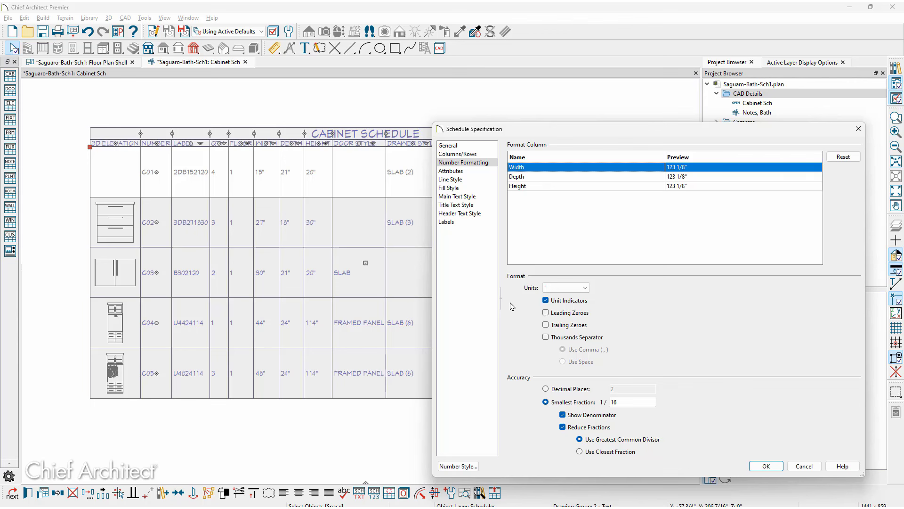
# Look through the schedule's number formatting units, alignment choices, line style and fill style settings
pyautogui.click(585, 288)
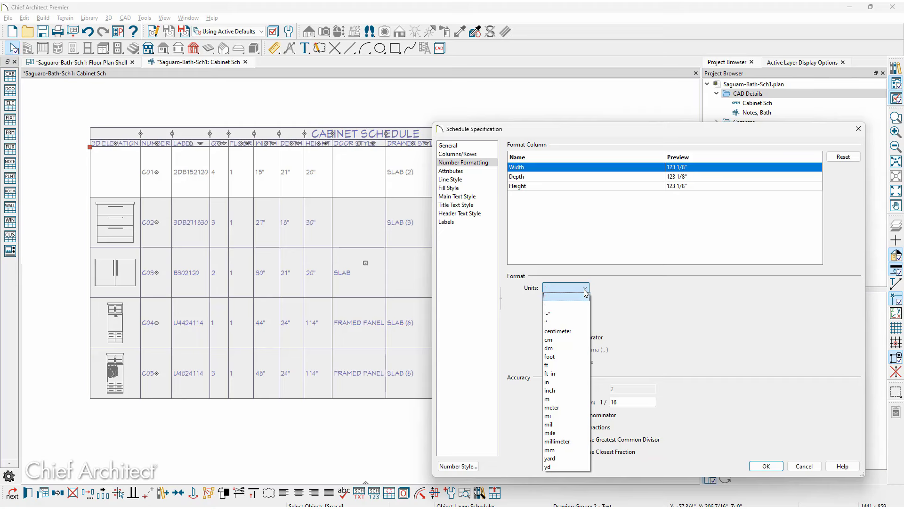
pyautogui.click(585, 290)
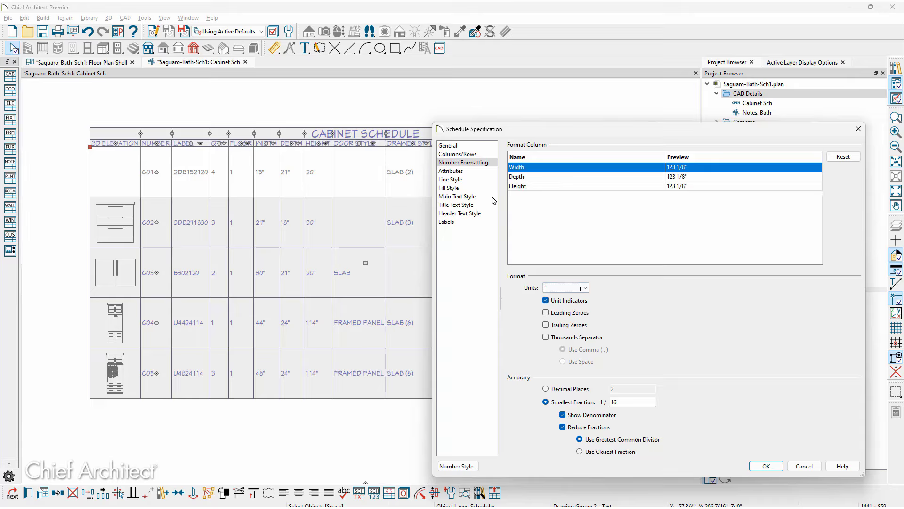
pyautogui.click(476, 171)
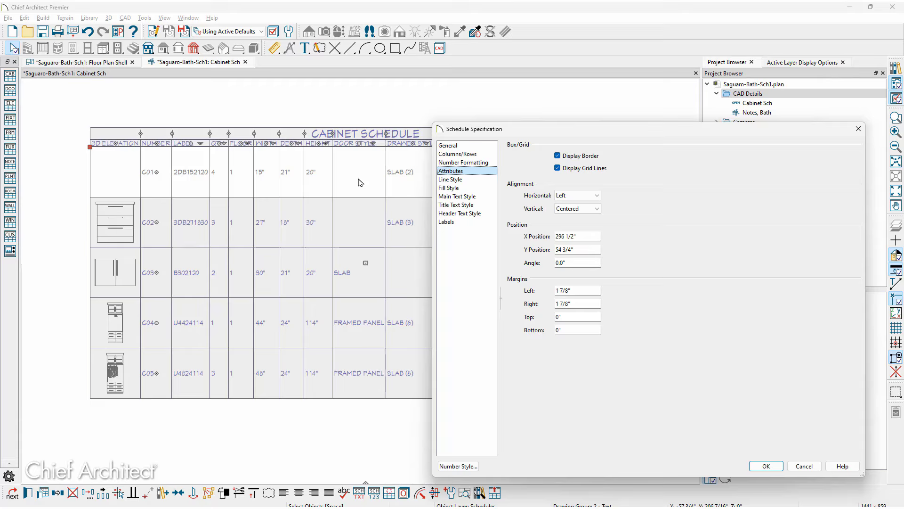
pyautogui.click(576, 209)
pyautogui.click(579, 223)
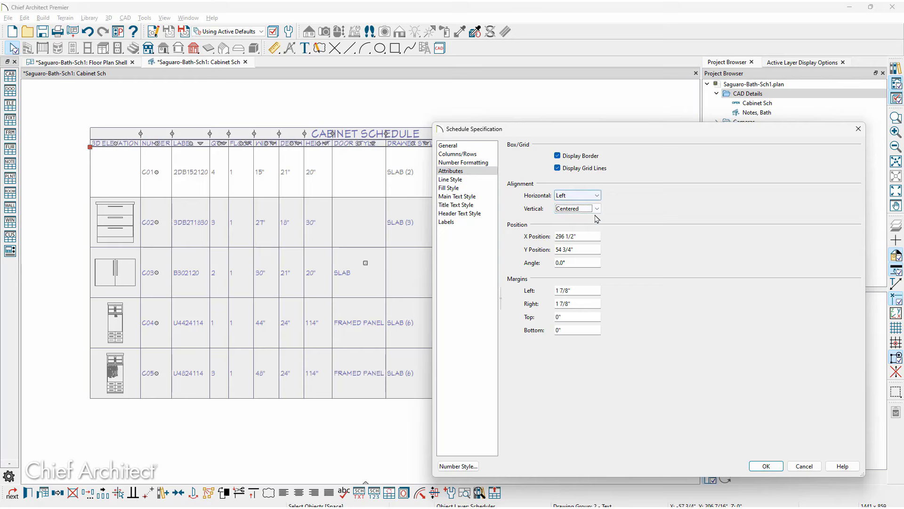
pyautogui.click(452, 180)
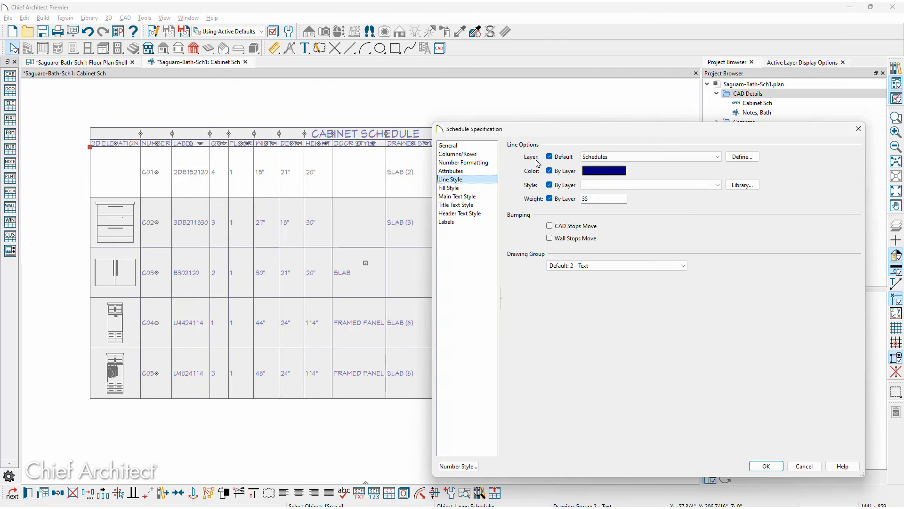
pyautogui.click(463, 188)
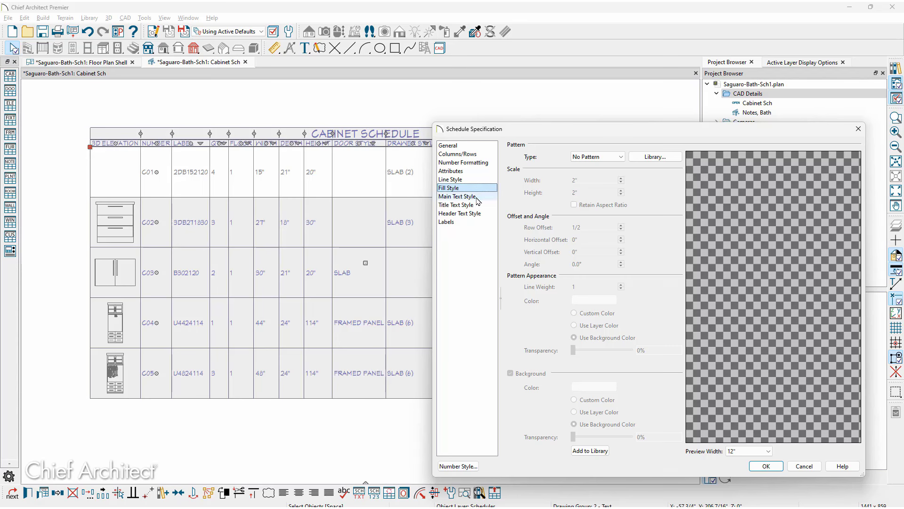
# Review the schedule's main, title and header text style settings and its label and callout options, and close the specification
pyautogui.click(478, 201)
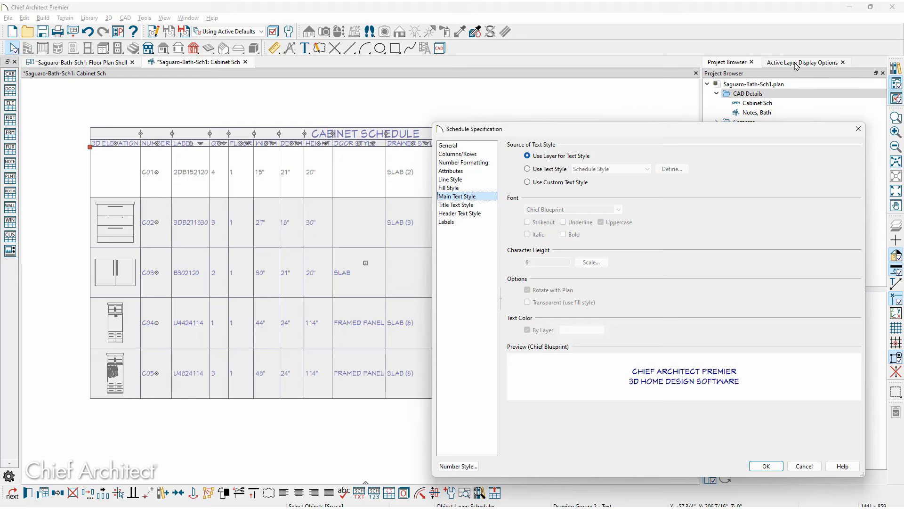
pyautogui.click(469, 205)
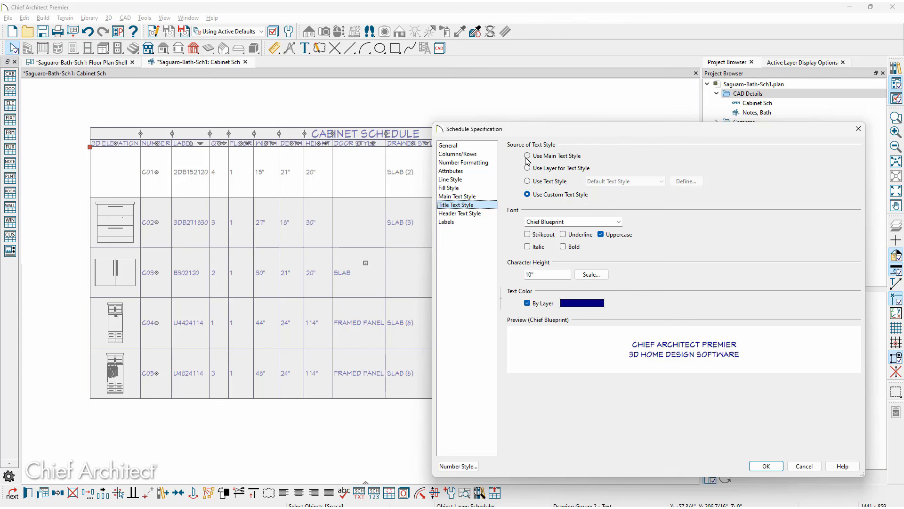
pyautogui.click(544, 275)
pyautogui.click(475, 218)
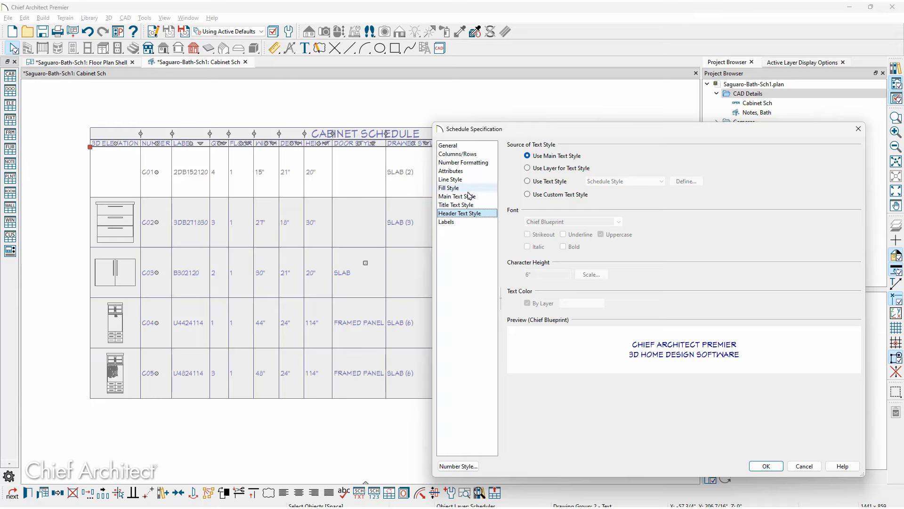
pyautogui.click(460, 222)
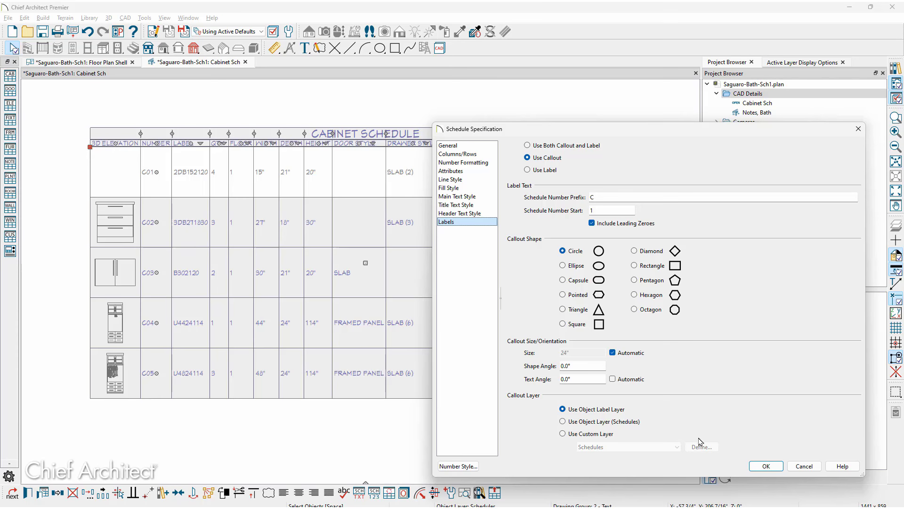
pyautogui.click(765, 466)
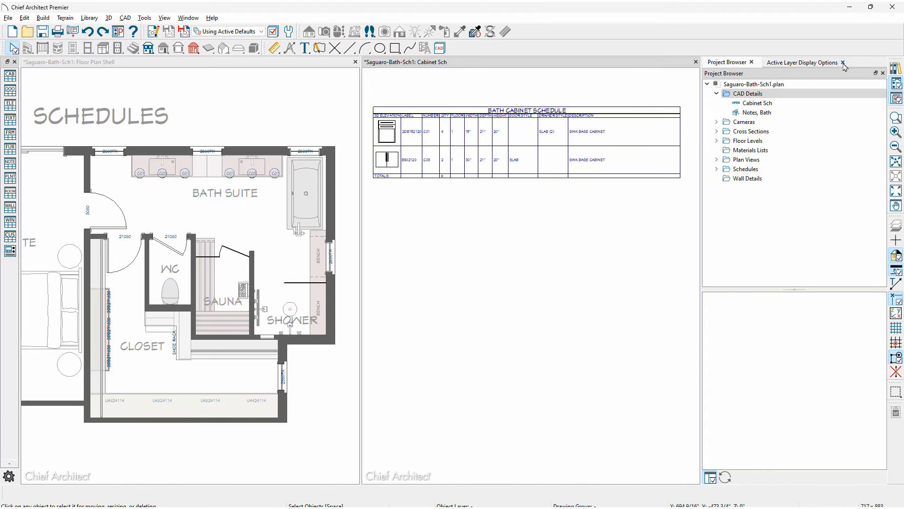
# Close the layer display options and project browser, and compare the Bath Suite cabinet callouts in plan with the schedule
pyautogui.click(843, 63)
pyautogui.click(883, 62)
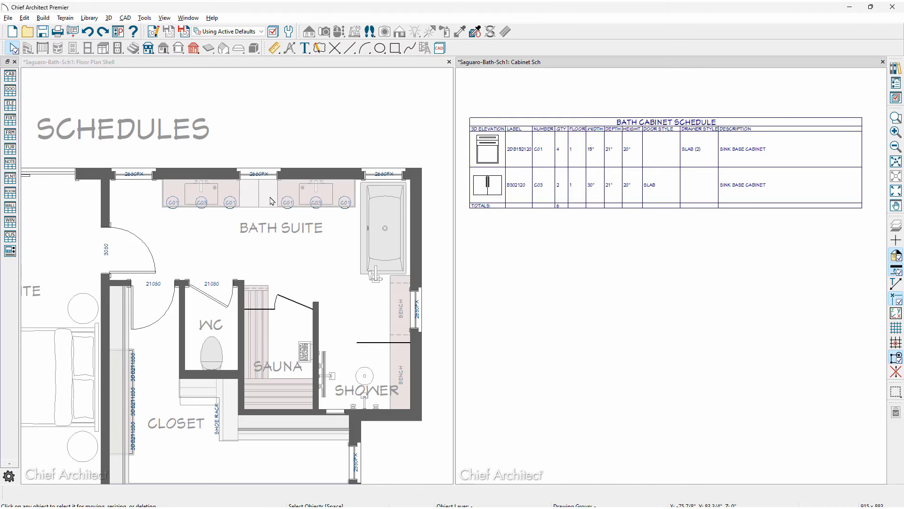
pyautogui.scroll(3, 256, 233)
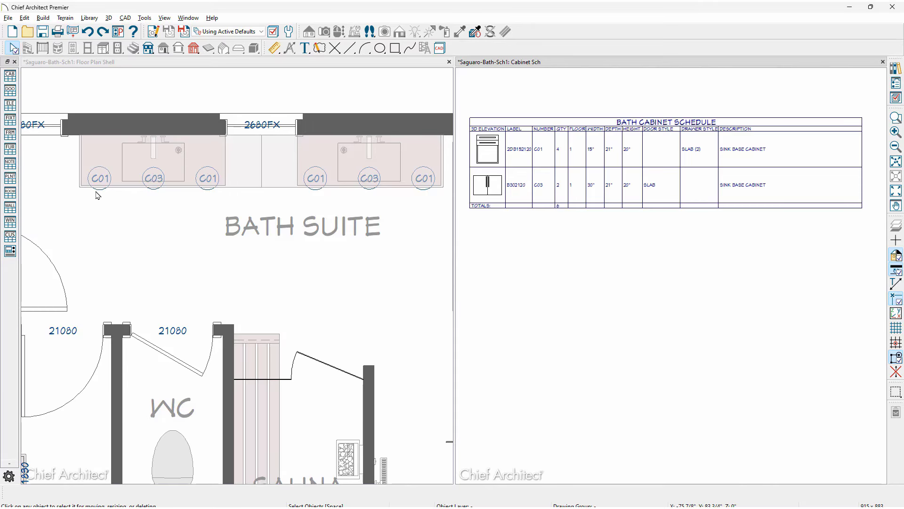
pyautogui.scroll(4, 534, 153)
pyautogui.moveTo(551, 154); pyautogui.dragTo(624, 210, button='middle')
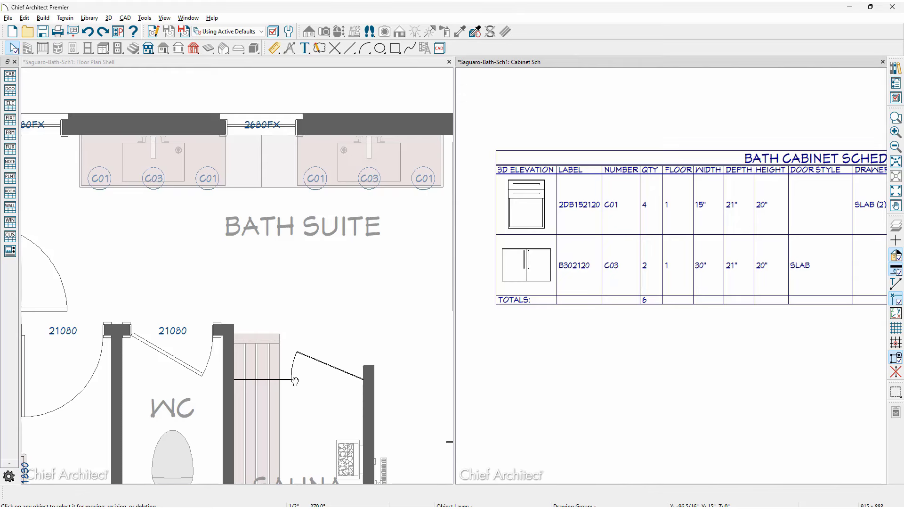
pyautogui.moveTo(294, 381); pyautogui.dragTo(306, 430, button='middle')
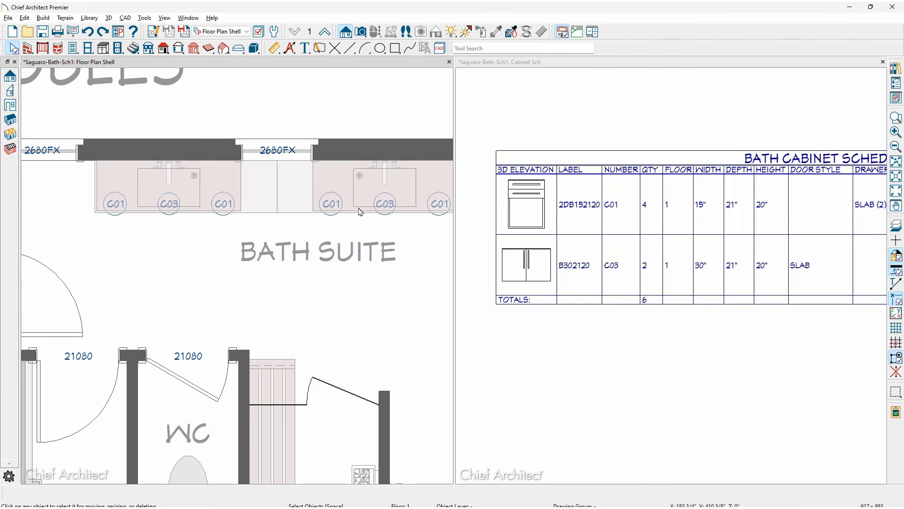
# Try identifying the scheduled cabinets in plan with Use Label instead of callouts
pyautogui.doubleClick(582, 221)
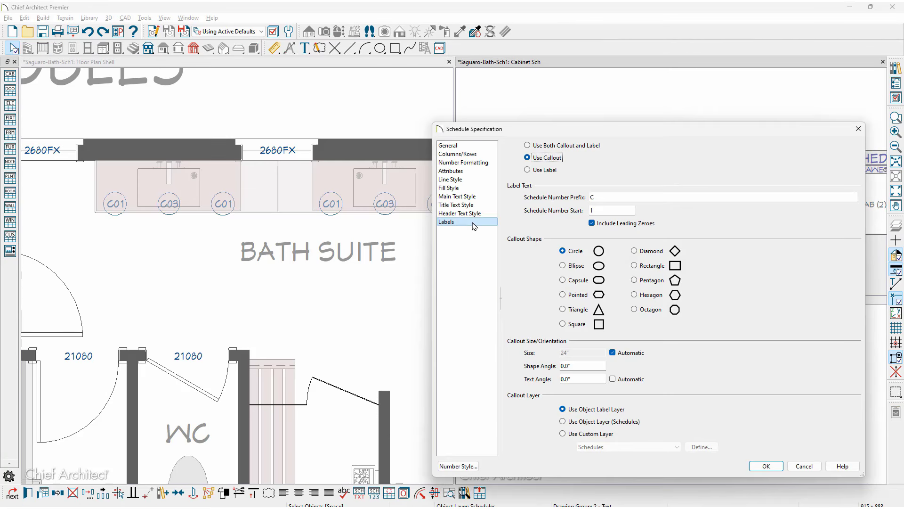
pyautogui.click(534, 170)
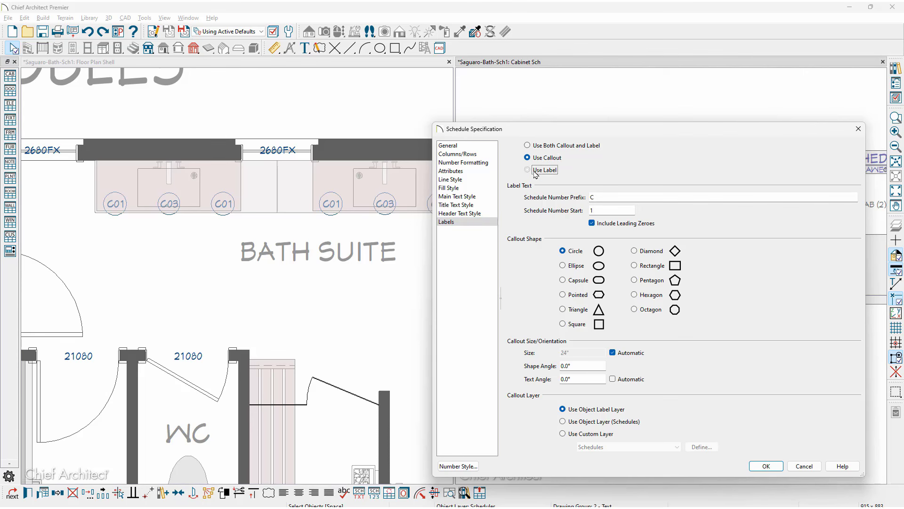
pyautogui.click(776, 468)
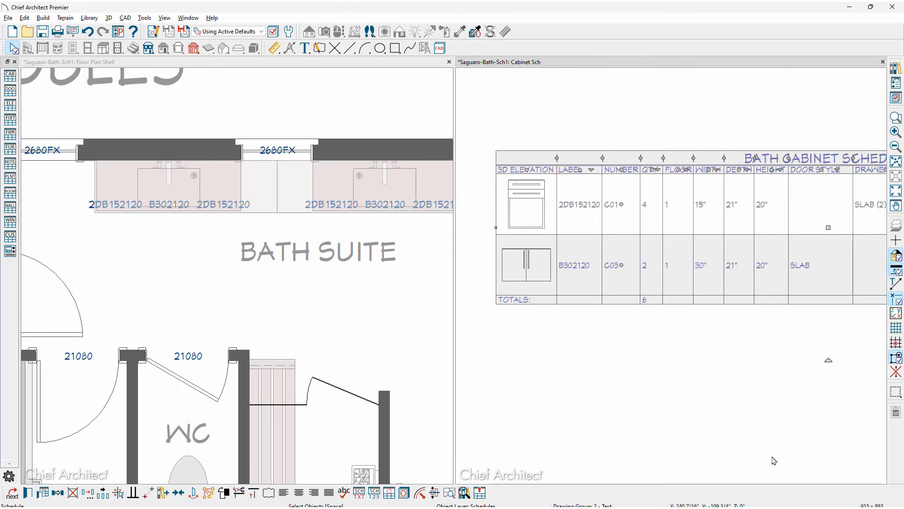
# Try the Use Both Callout and Label option for the scheduled cabinets
pyautogui.hotkey('ctrl', 'e')
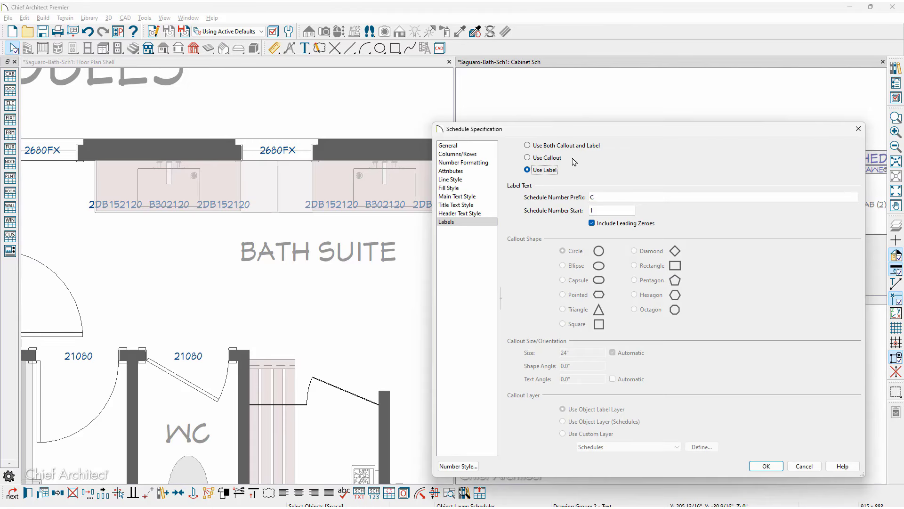
pyautogui.click(567, 145)
pyautogui.click(766, 466)
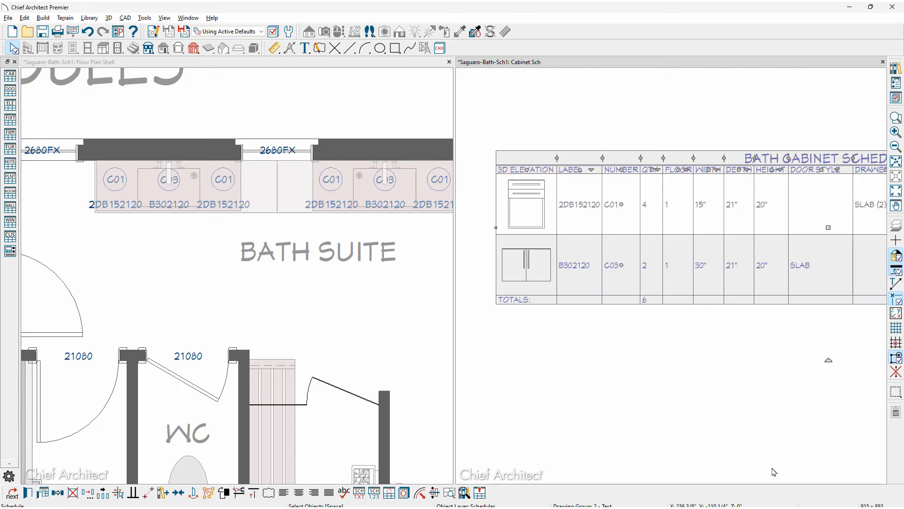
# Set the Bath Cabinet Schedule's label option to Use Callout and deselect the schedule
pyautogui.click(662, 248)
pyautogui.doubleClick(663, 251)
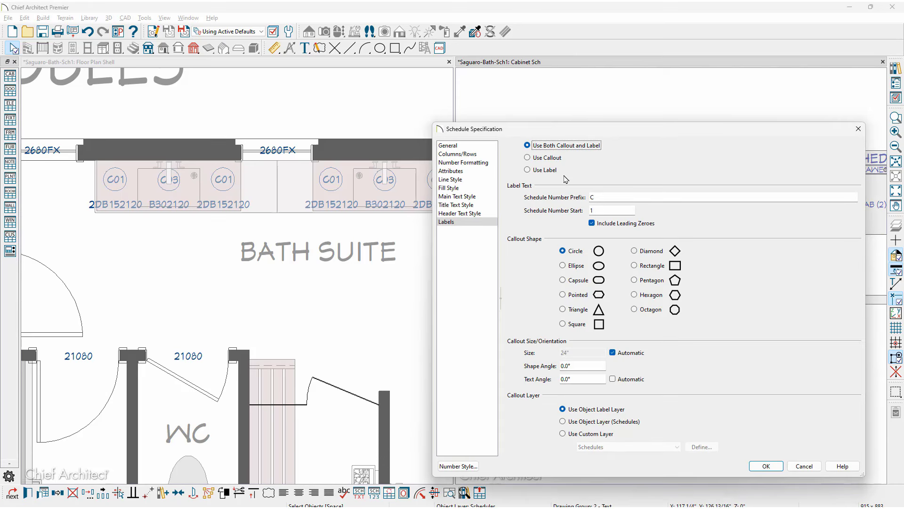
pyautogui.click(554, 161)
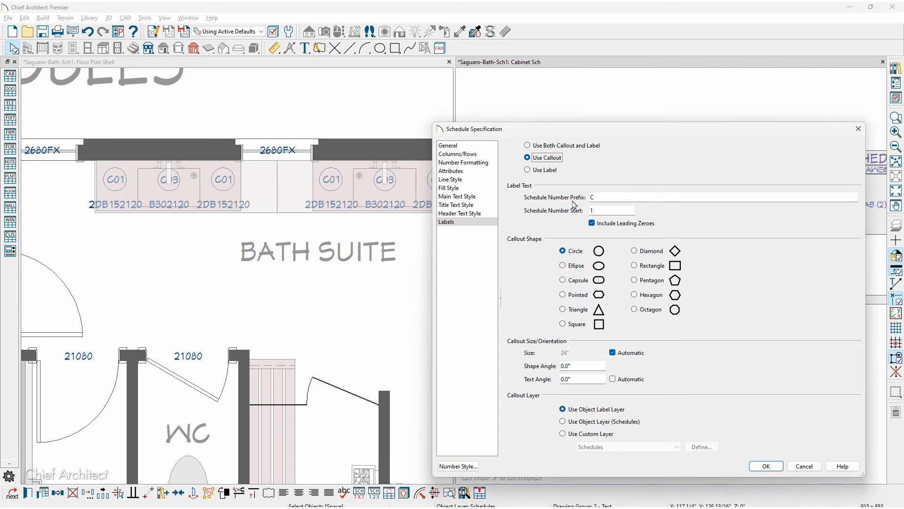
pyautogui.click(760, 466)
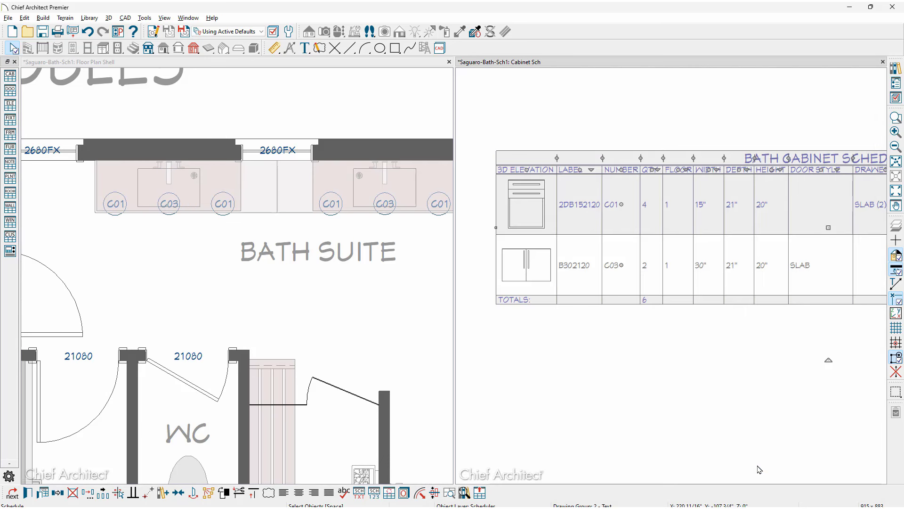
pyautogui.click(703, 376)
# Examine the Cabinet Sch CAD detail and the plan's list of schedules in the project browser
pyautogui.scroll(-1, 671, 250)
pyautogui.moveTo(694, 264); pyautogui.dragTo(637, 264, button='middle')
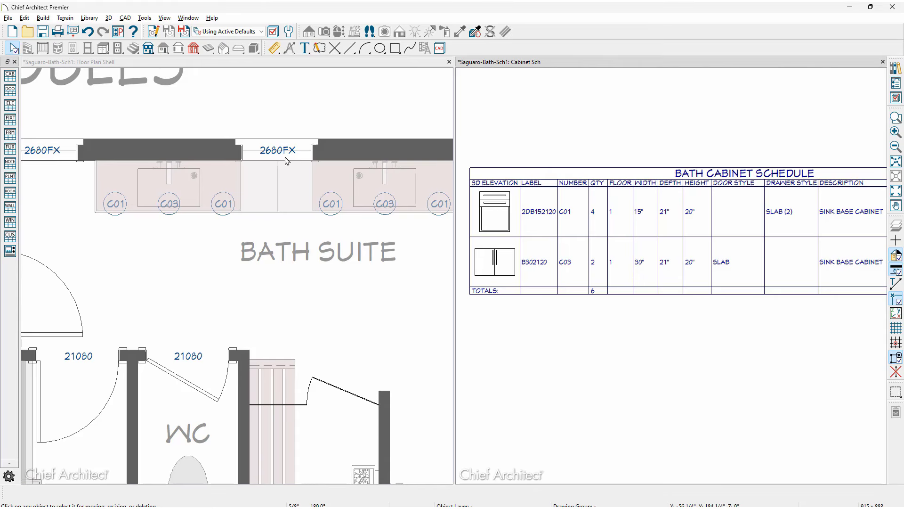
pyautogui.scroll(-2, 262, 186)
pyautogui.scroll(-2, 276, 203)
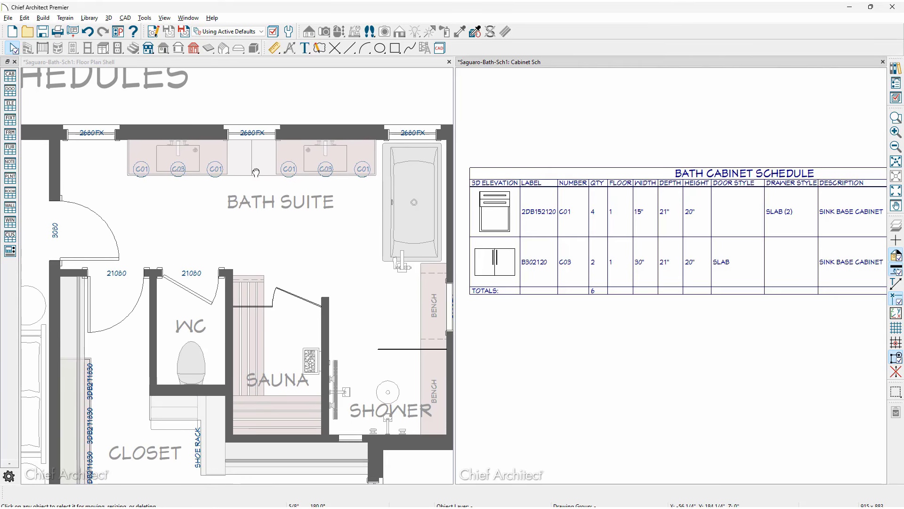
pyautogui.click(242, 151)
pyautogui.scroll(-3, 242, 151)
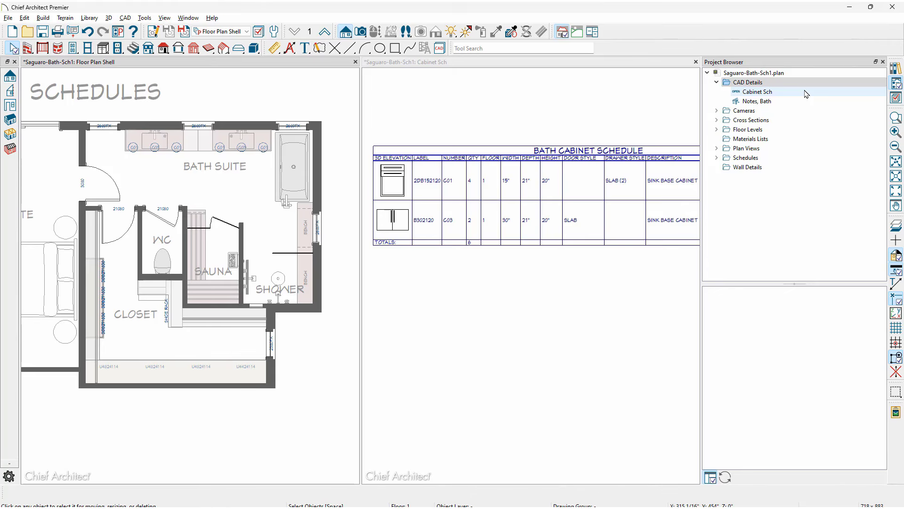
pyautogui.click(806, 94)
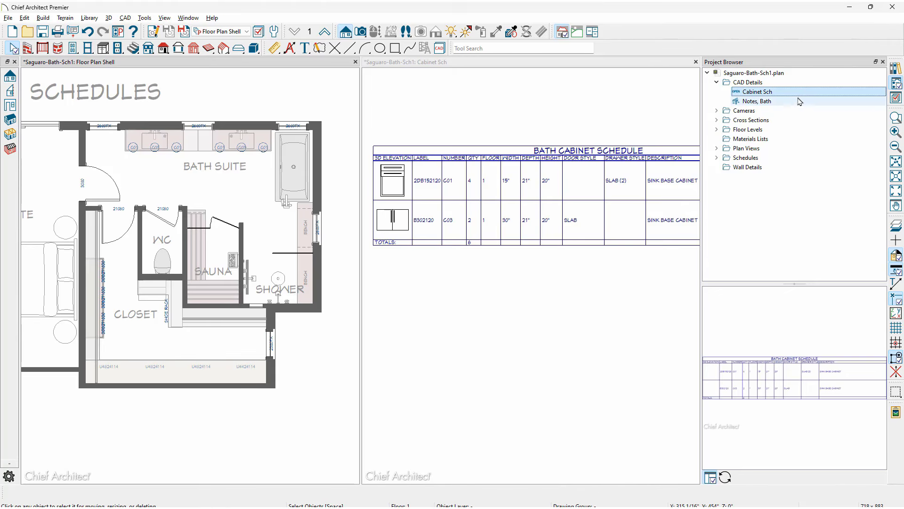
pyautogui.click(717, 158)
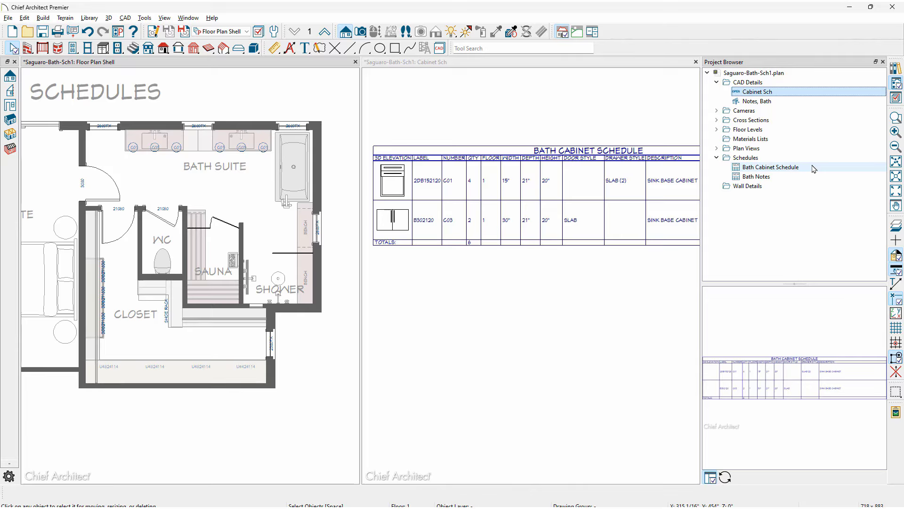
# Set the Bath Cabinet Schedule to include objects from all floors, and deselect it
pyautogui.doubleClick(532, 204)
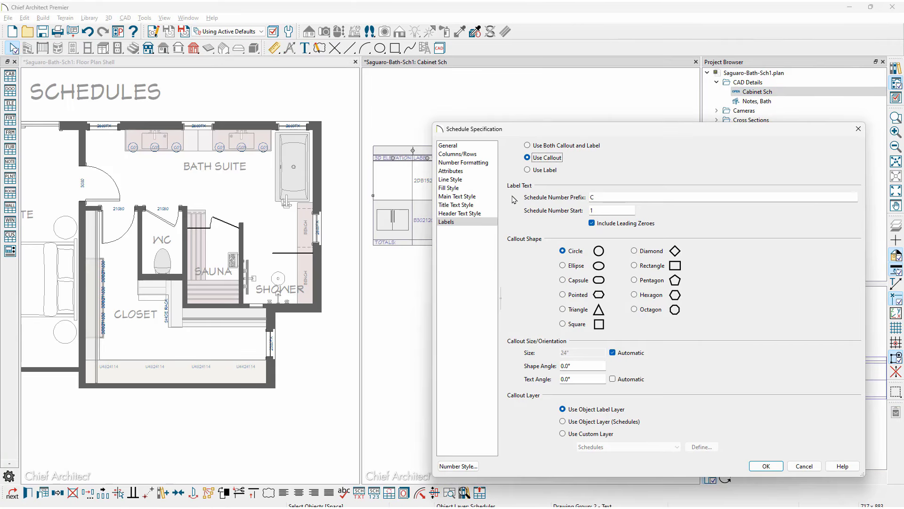
pyautogui.click(466, 148)
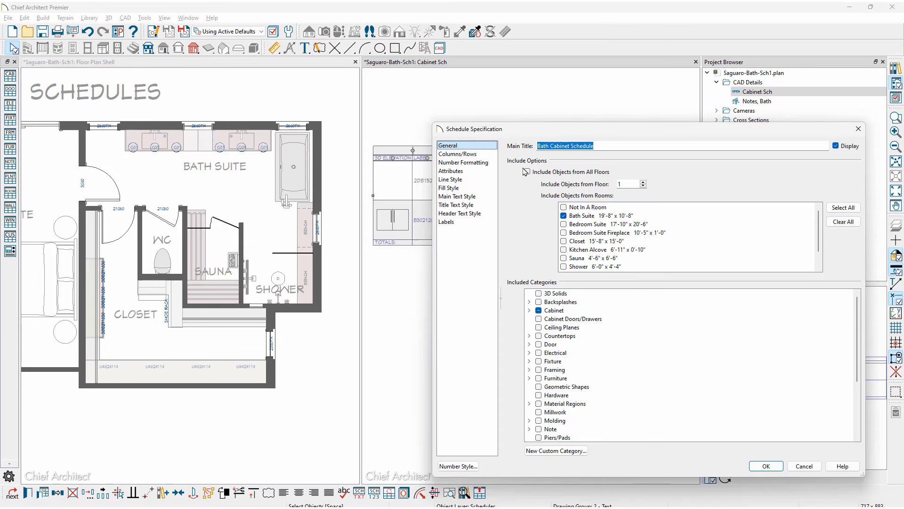
pyautogui.click(540, 173)
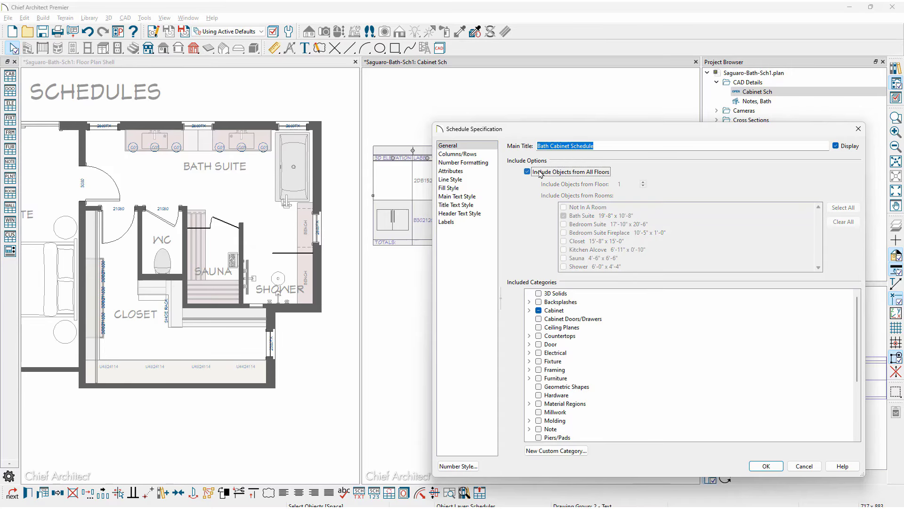
pyautogui.click(766, 466)
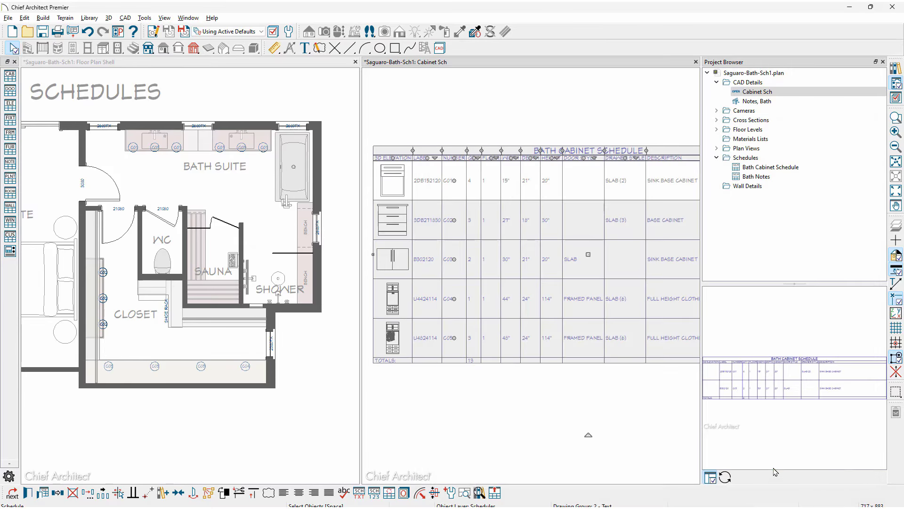
pyautogui.click(517, 396)
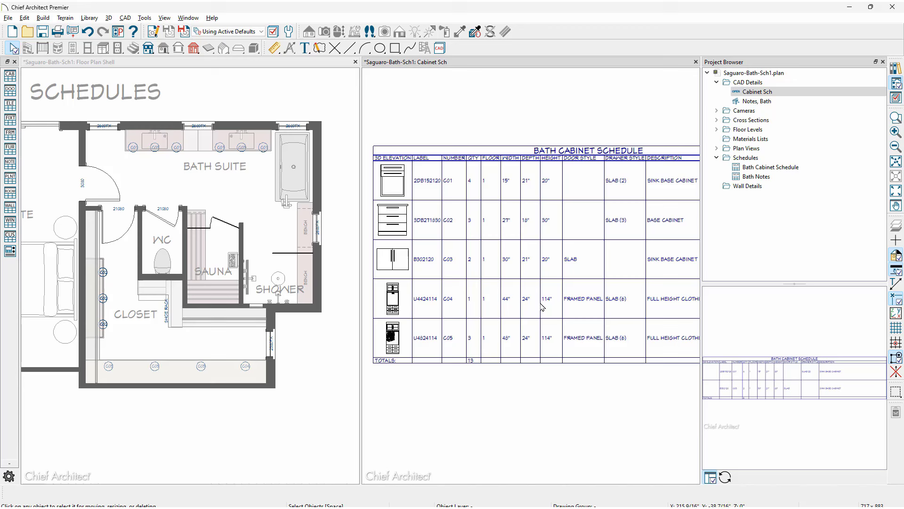
# Inspect the selected schedule's layer properties and the definition of its Schedule Style text style, leaving both text style dialogs without changes
pyautogui.click(519, 207)
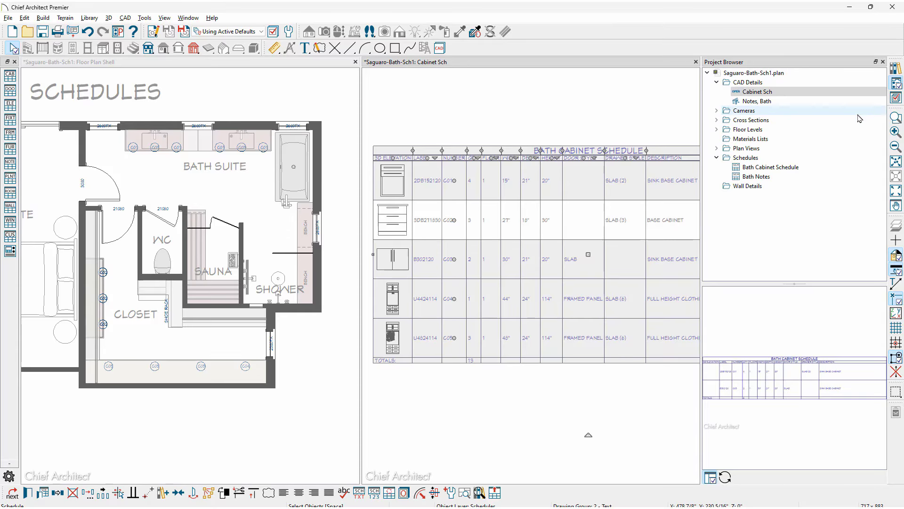
pyautogui.click(896, 97)
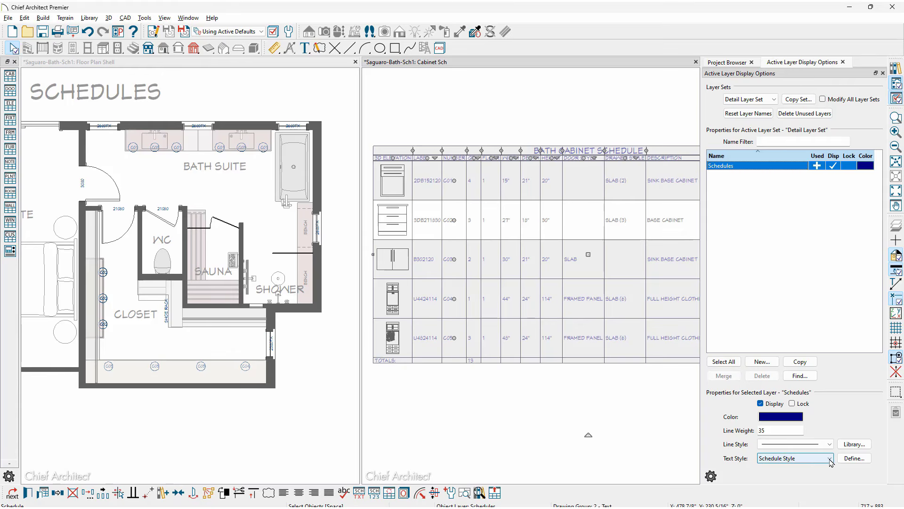
pyautogui.click(853, 458)
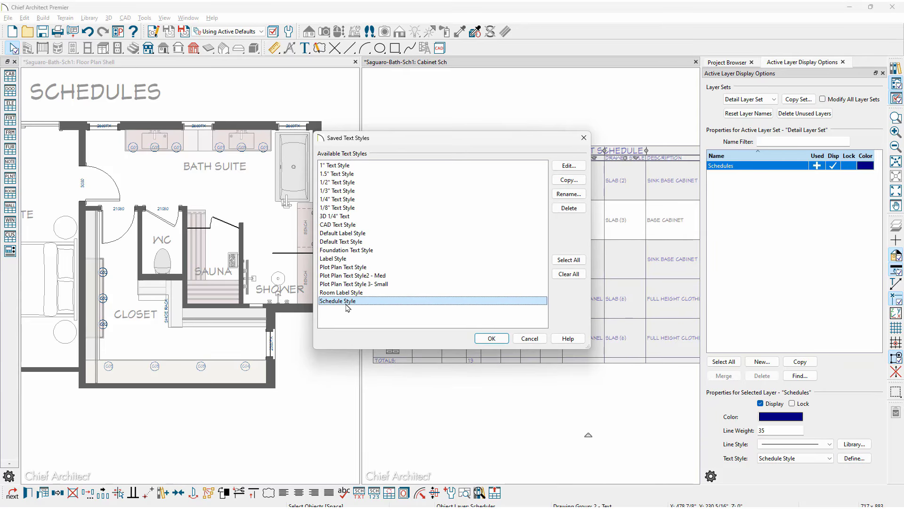
pyautogui.click(569, 165)
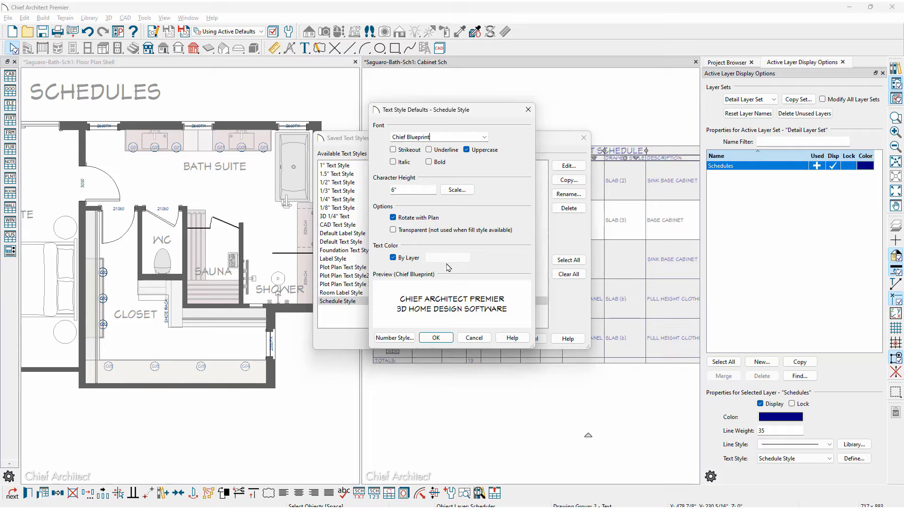
pyautogui.click(471, 337)
pyautogui.click(530, 339)
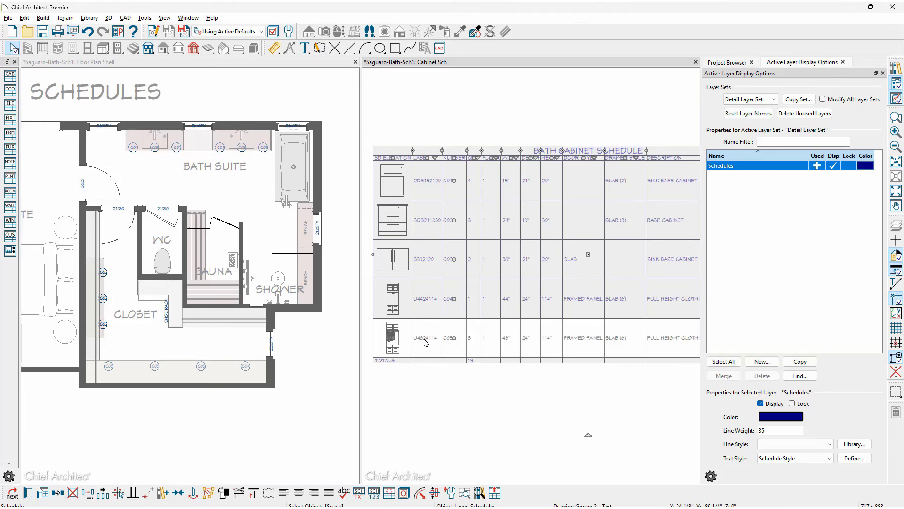
# Maximize the Cabinet Sch detail view so the Bath Cabinet Schedule fills the drawing area
pyautogui.scroll(-1, 423, 274)
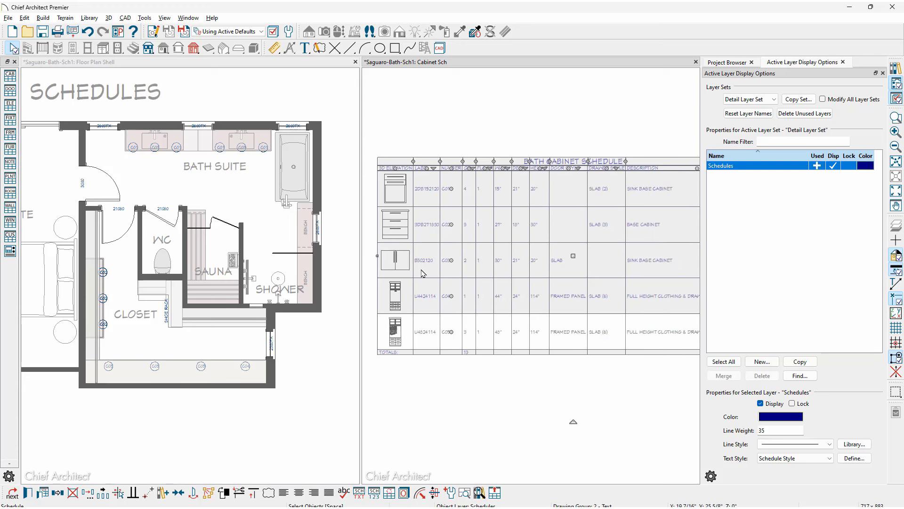
pyautogui.scroll(-1, 423, 273)
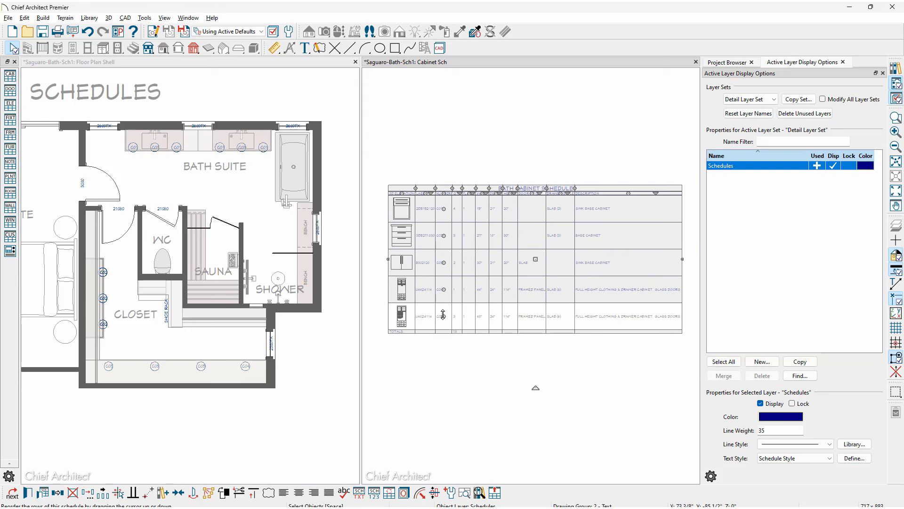
pyautogui.doubleClick(510, 63)
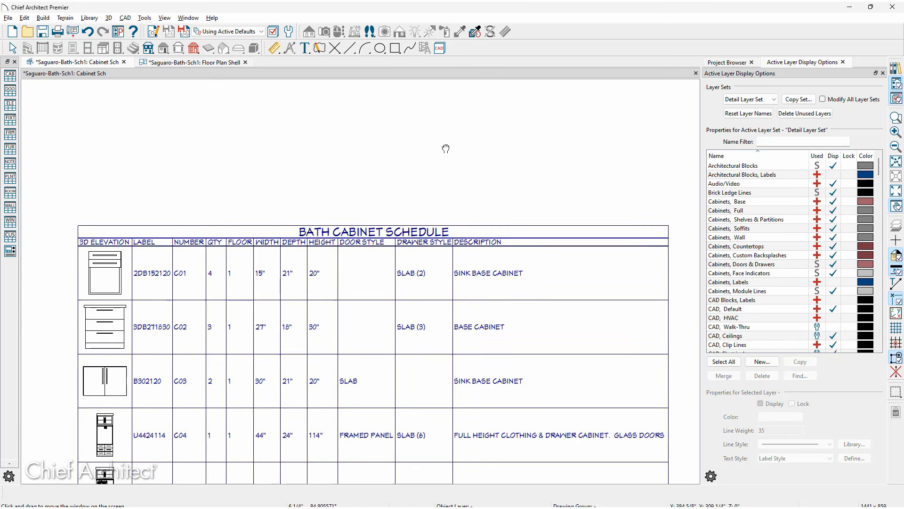
# Reorder the Bath Cabinet Schedule by moving the U4824114 cabinet row up to number C04
pyautogui.moveTo(446, 149); pyautogui.dragTo(456, 23, button='middle')
pyautogui.click(321, 324)
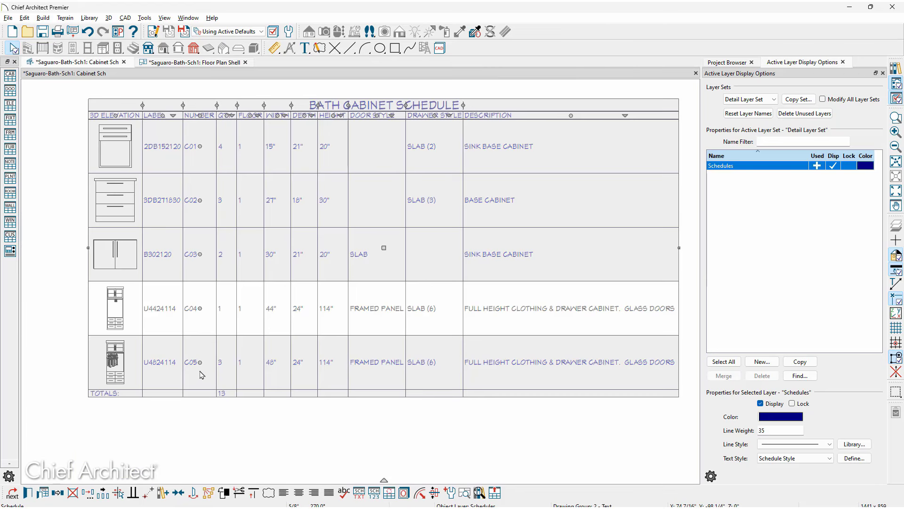
pyautogui.moveTo(200, 362); pyautogui.dragTo(201, 319)
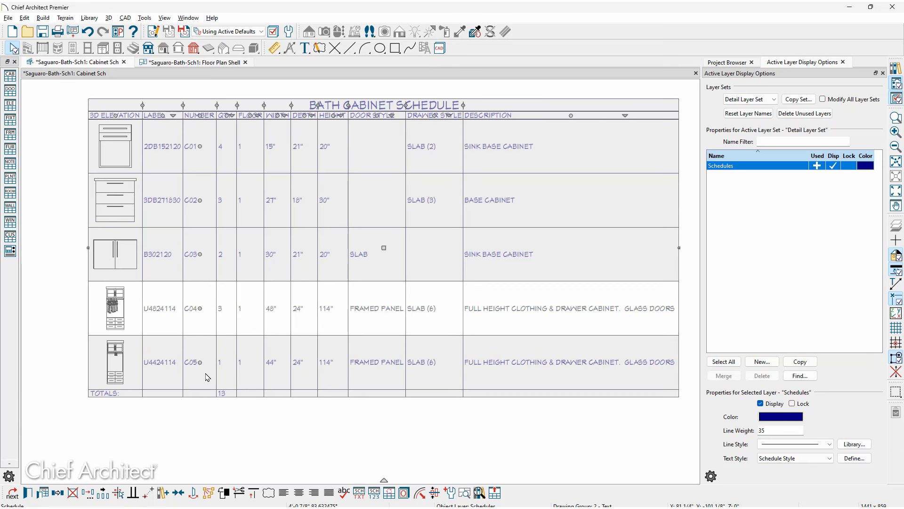
# Locate the U4424114 cabinet in the floor plan from its schedule row, and return to the Cabinet Sch detail
pyautogui.moveTo(200, 361)
pyautogui.mouseDown()
pyautogui.moveTo(206, 198)
pyautogui.moveTo(197, 361)
pyautogui.mouseUp()
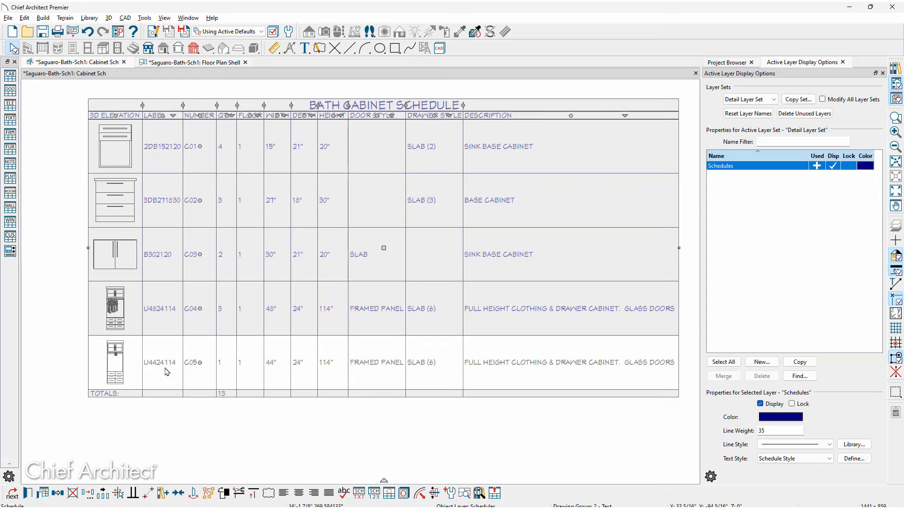
pyautogui.click(464, 497)
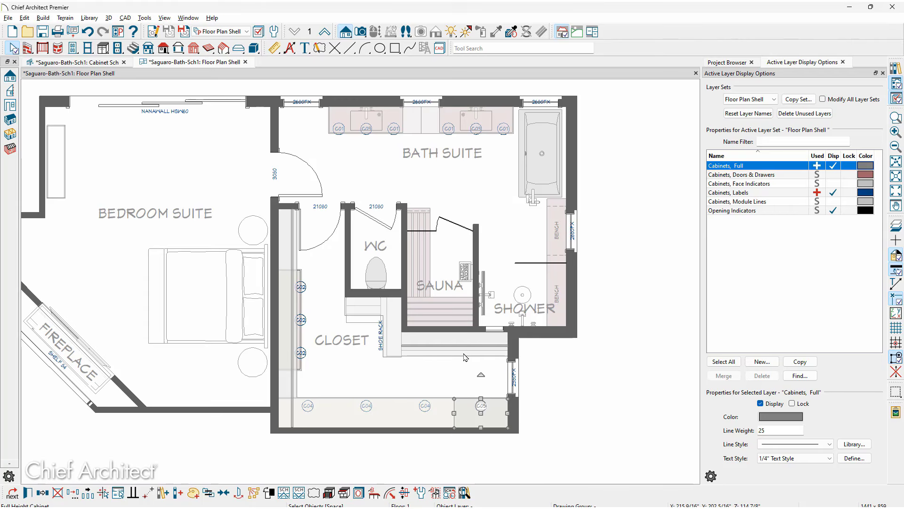
pyautogui.click(106, 62)
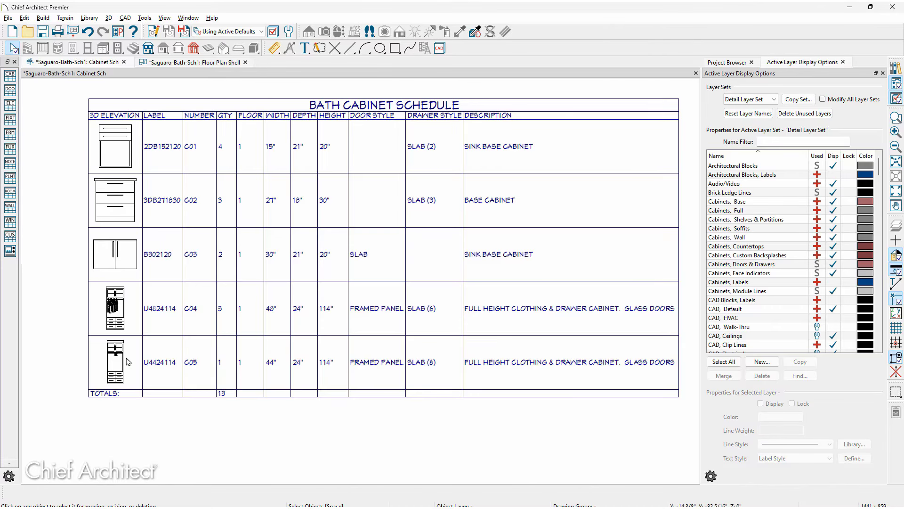
# Open the U4424114 cabinet's schedule settings from its row and try the Include in Schedule option, leaving it enabled
pyautogui.click(127, 360)
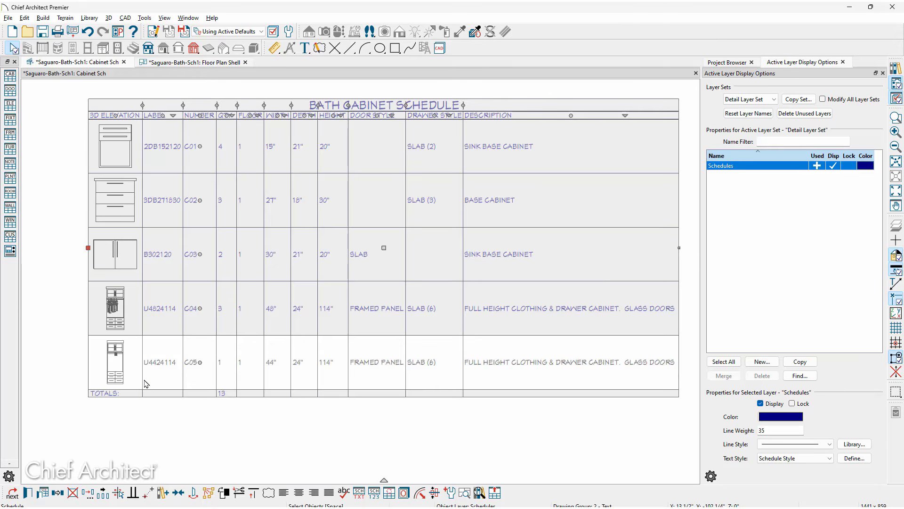
pyautogui.click(44, 493)
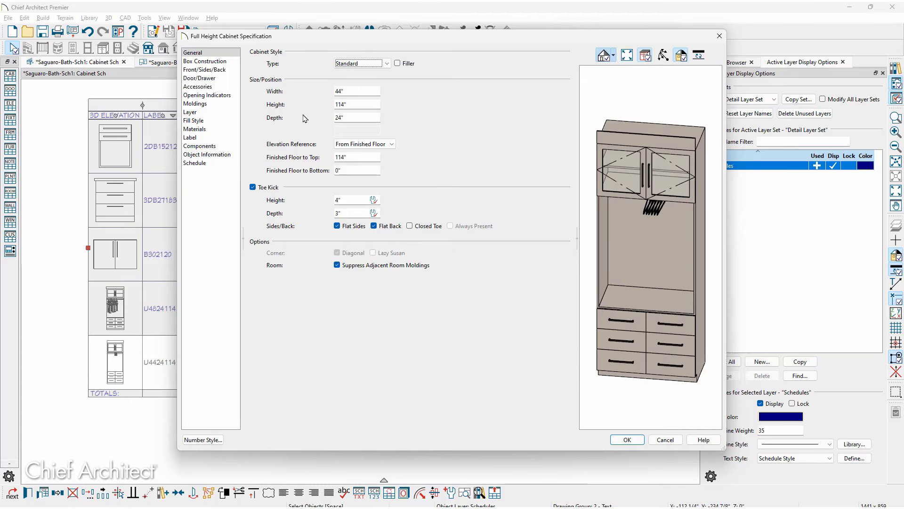
pyautogui.click(225, 164)
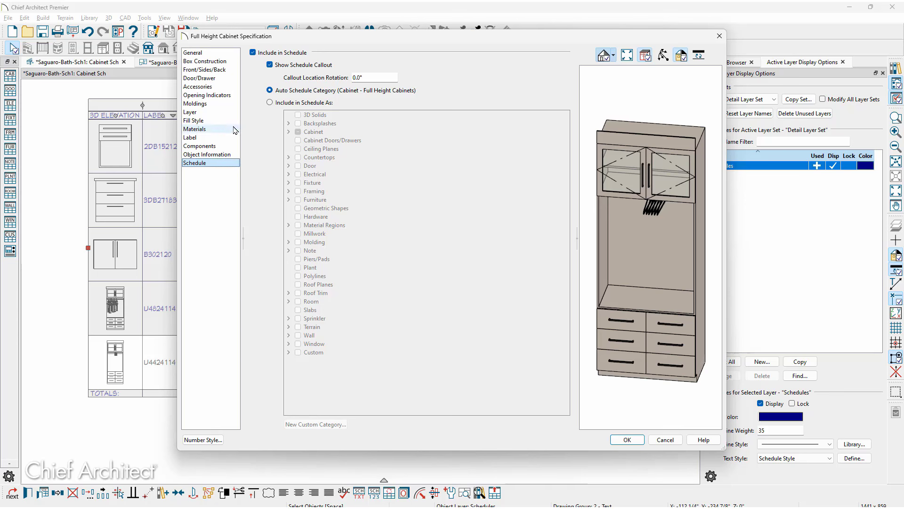
pyautogui.click(253, 52)
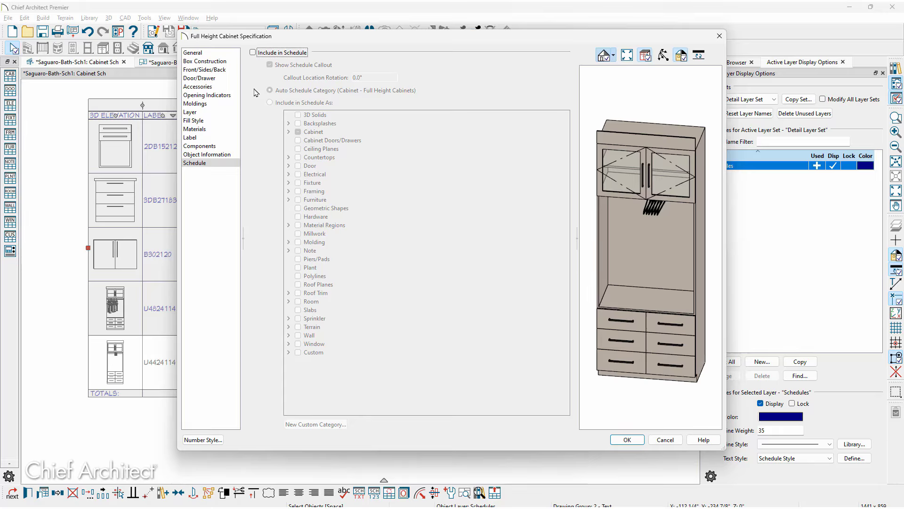
pyautogui.click(252, 52)
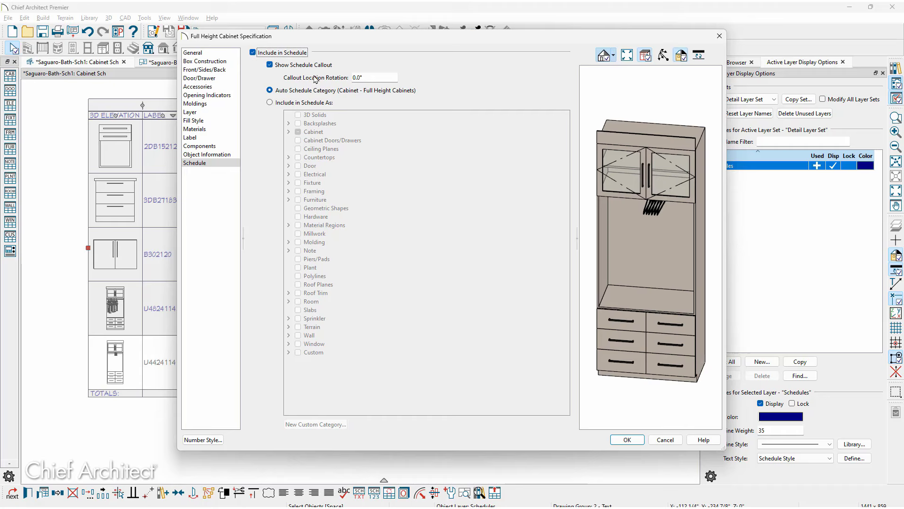
# Set the cabinet to be included in chosen schedule categories, adding Furniture Indoor alongside Full Height Cabinets
pyautogui.click(271, 104)
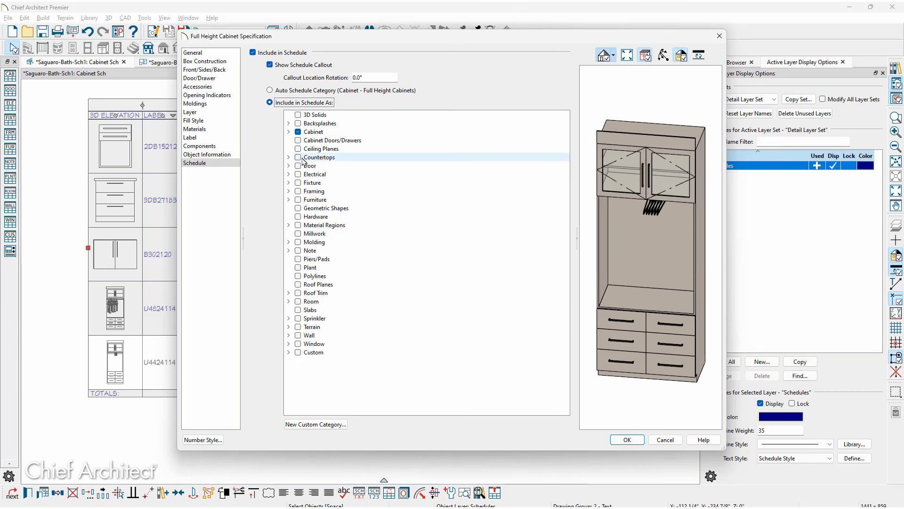
pyautogui.click(289, 200)
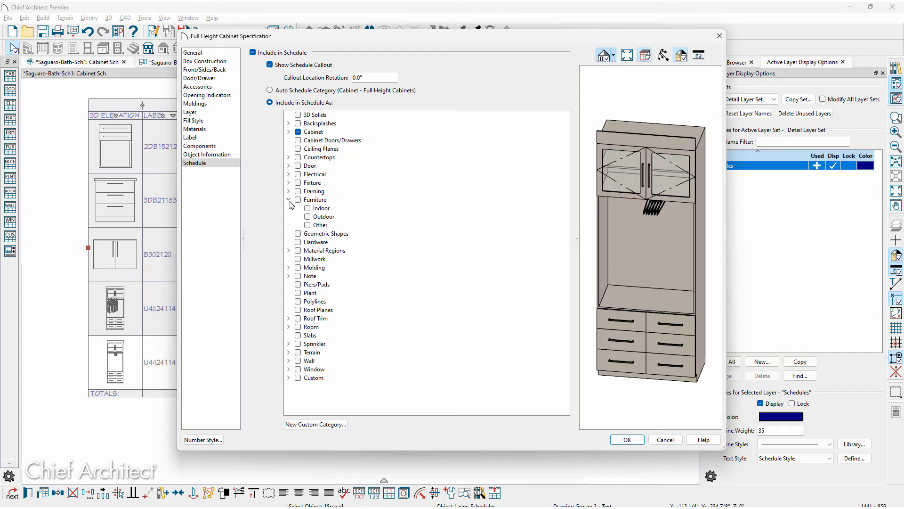
pyautogui.click(307, 208)
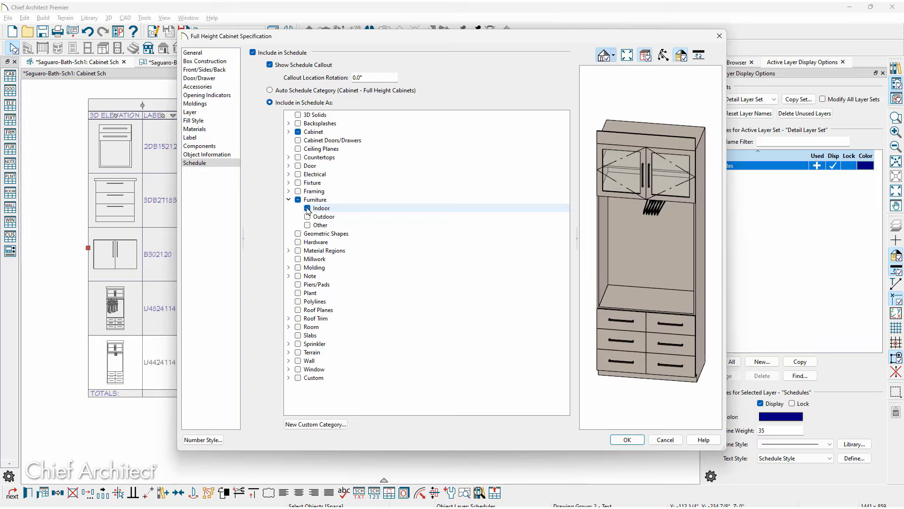
pyautogui.click(289, 132)
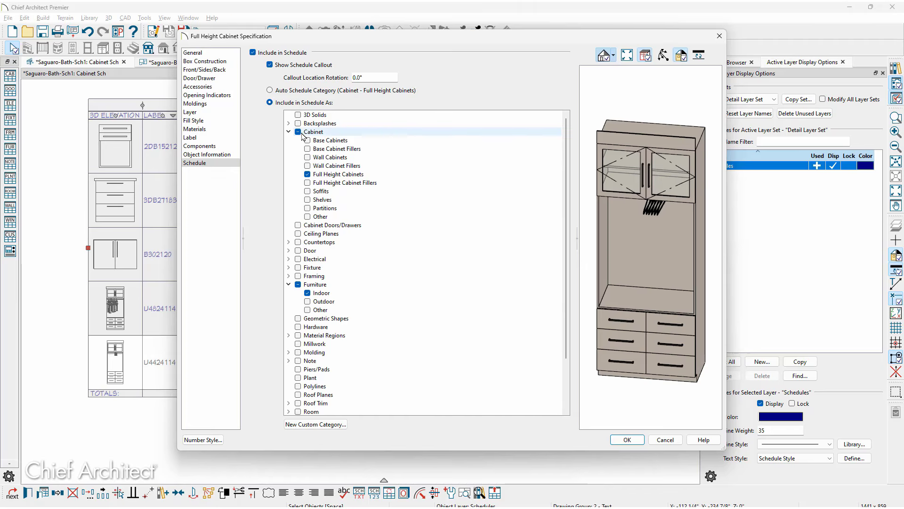
# Set the cabinet's manufacturer to XYZ in its object information and apply the specification changes
pyautogui.click(225, 157)
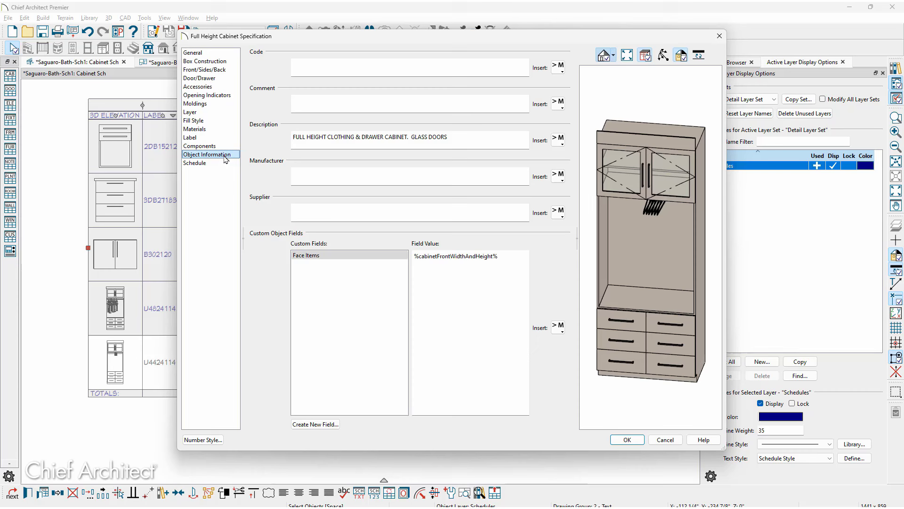
pyautogui.click(334, 69)
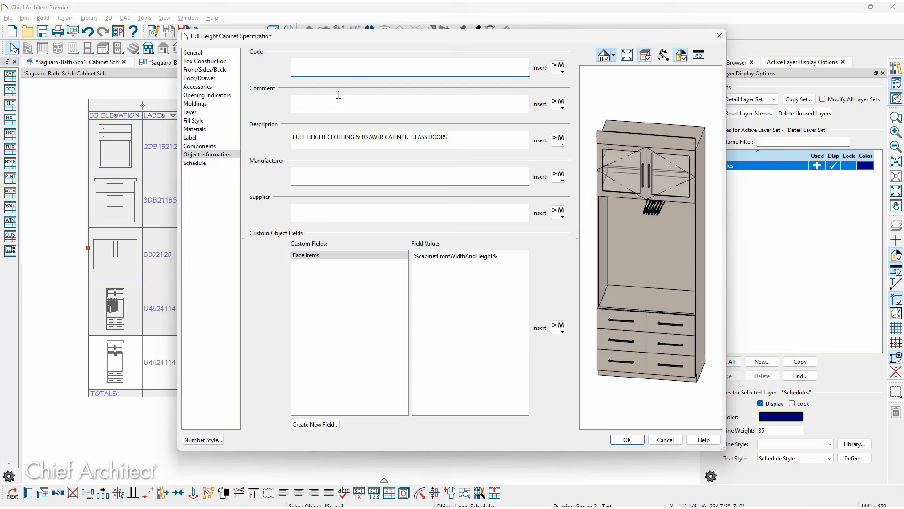
pyautogui.click(361, 108)
pyautogui.click(457, 137)
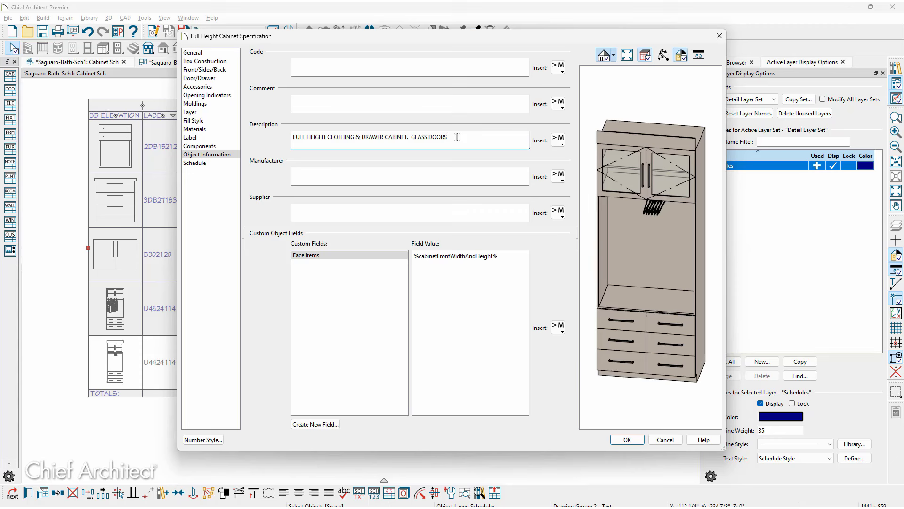
pyautogui.click(435, 172)
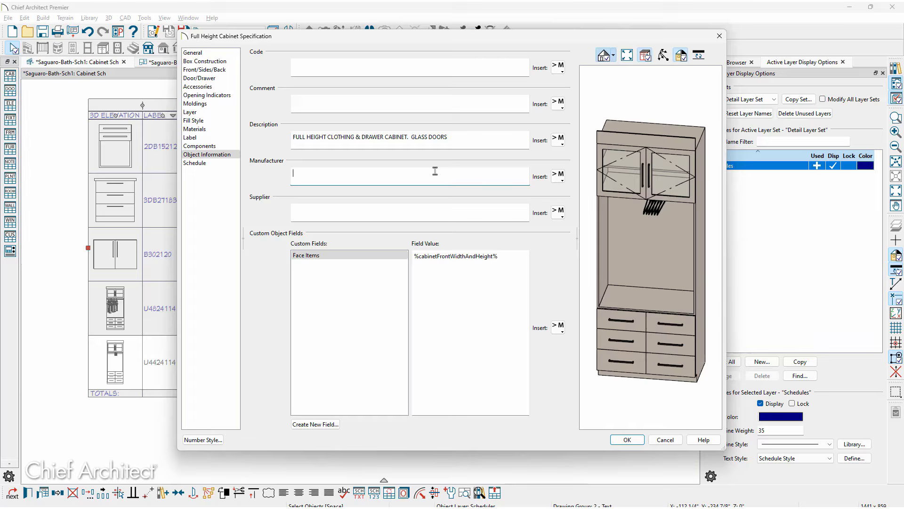
pyautogui.write('XYZ')
pyautogui.click(421, 209)
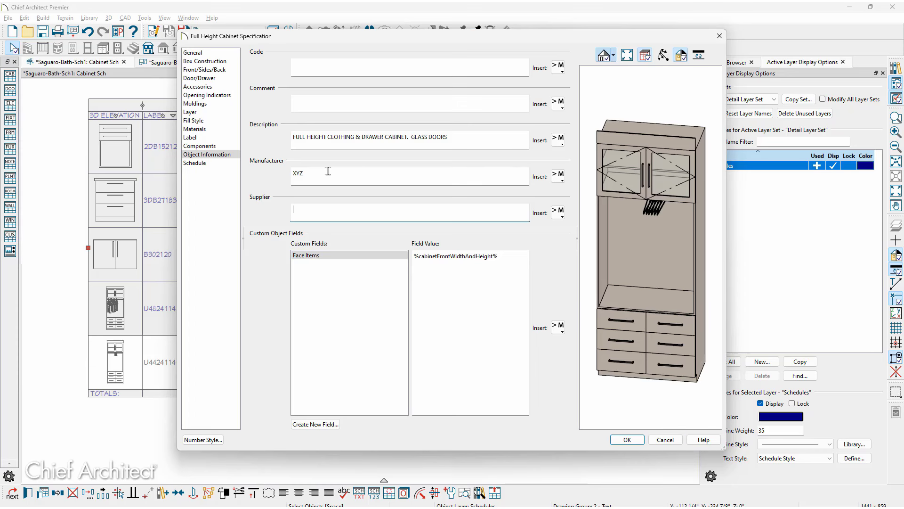
pyautogui.click(623, 440)
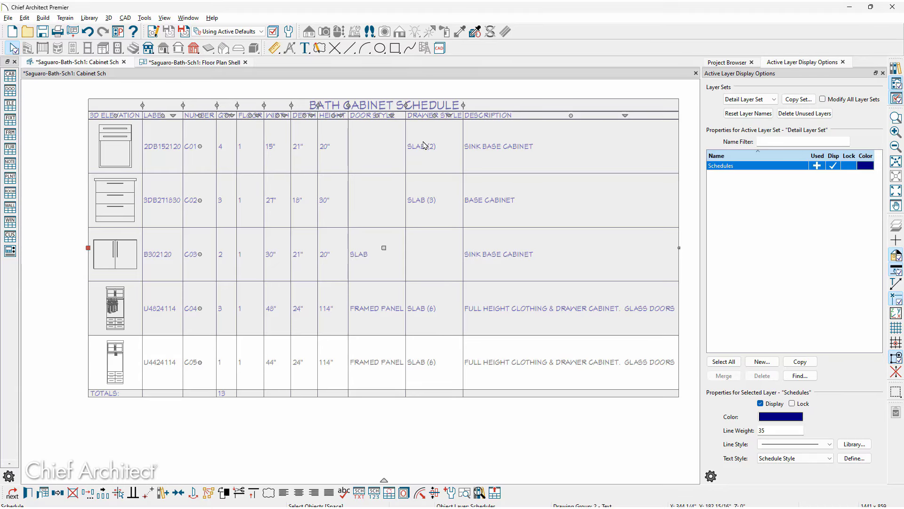
# Add a Manufacturer column after Drawer Style in the Bath Cabinet Schedule, and deselect the schedule
pyautogui.doubleClick(415, 171)
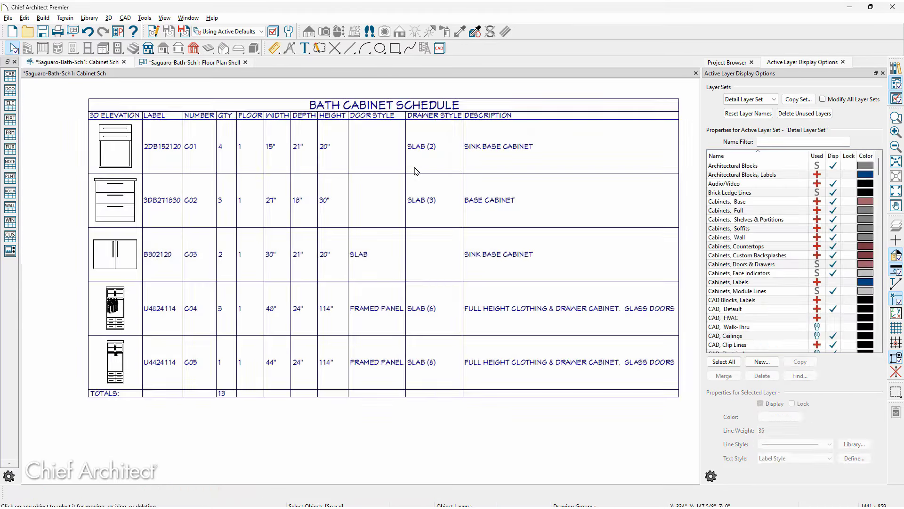
pyautogui.click(451, 155)
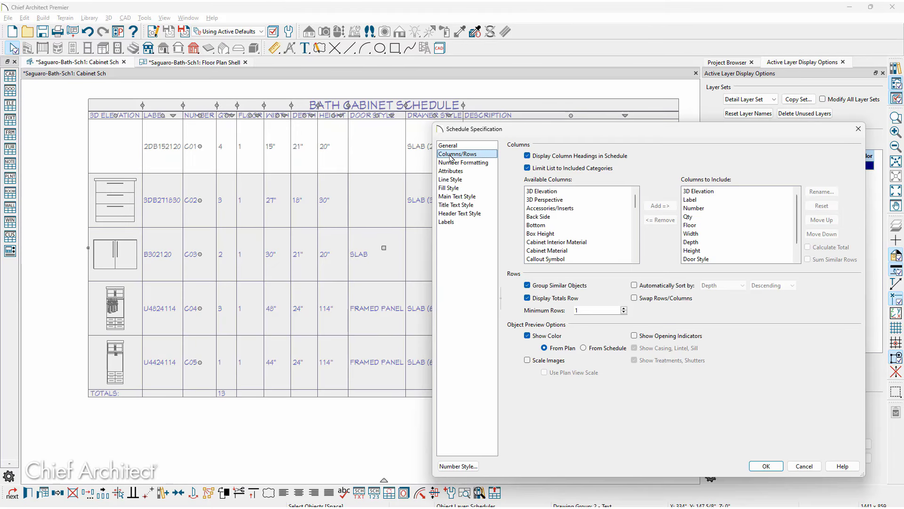
pyautogui.click(568, 225)
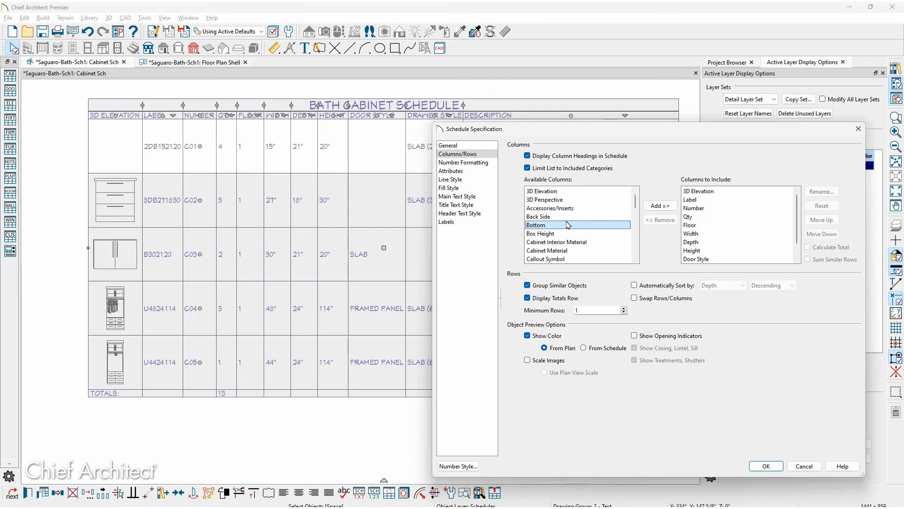
pyautogui.press('m')
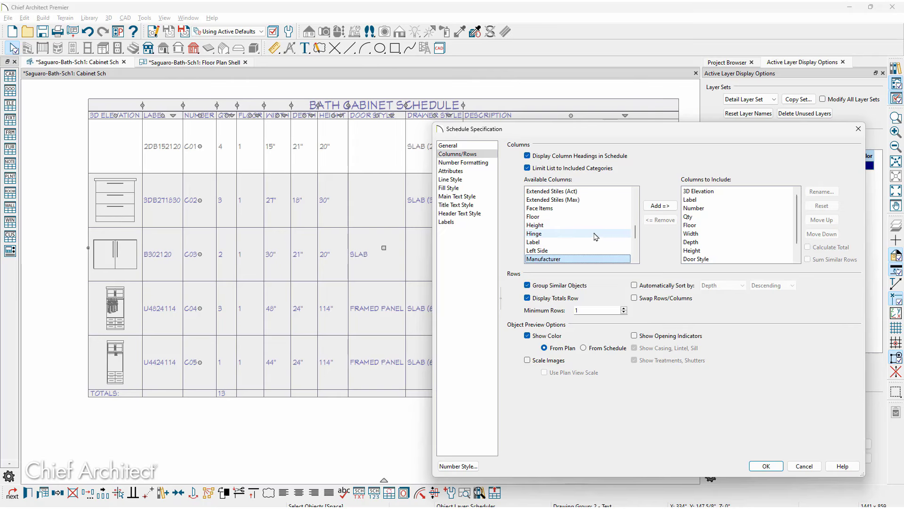
pyautogui.scroll(-1, 711, 237)
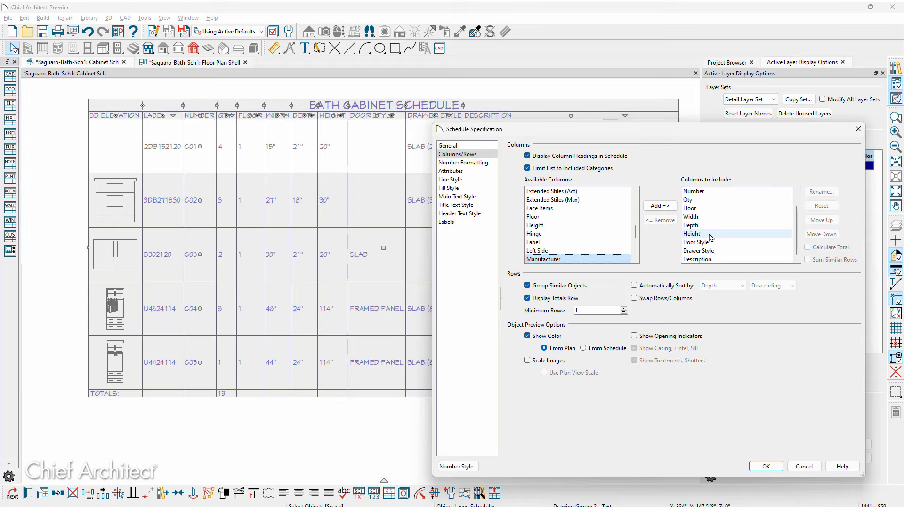
pyautogui.click(711, 250)
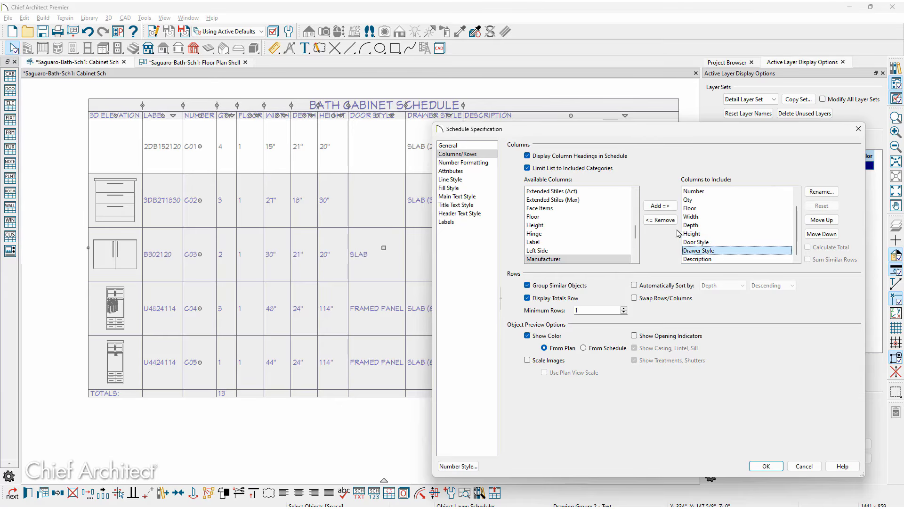
pyautogui.click(660, 205)
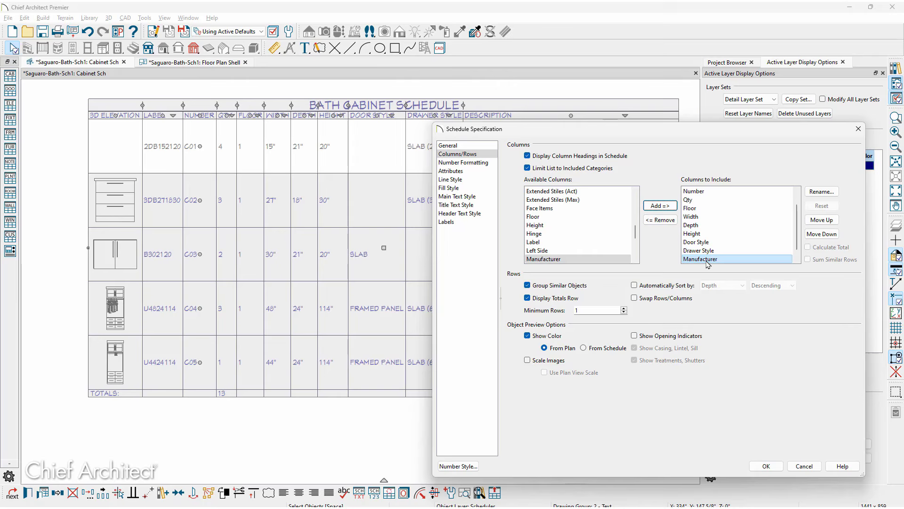
pyautogui.click(766, 466)
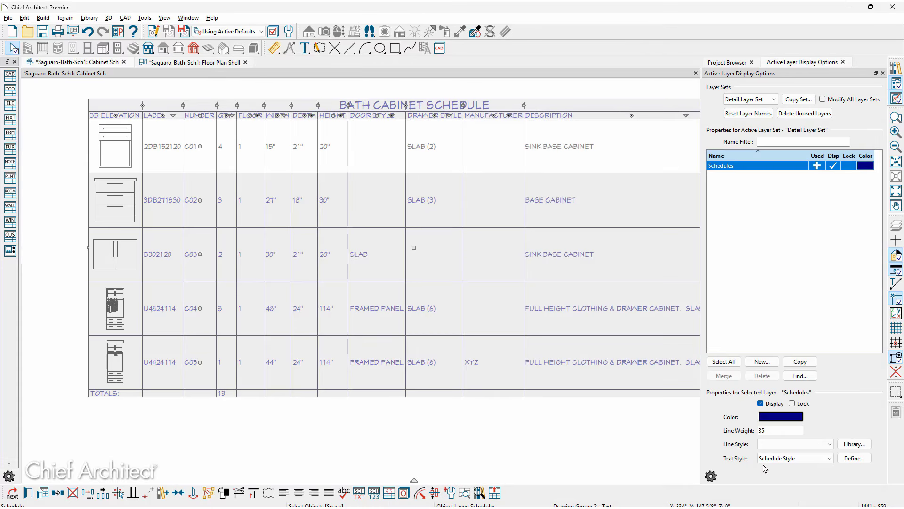
pyautogui.press('Escape')
# Narrow the schedule's Manufacturer column so its heading wraps onto two lines
pyautogui.moveTo(445, 355); pyautogui.dragTo(369, 363, button='middle')
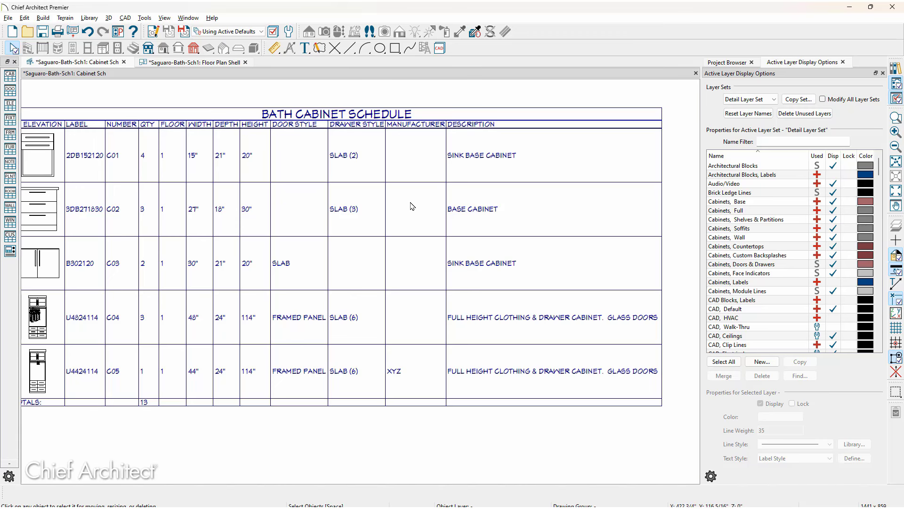
pyautogui.click(412, 206)
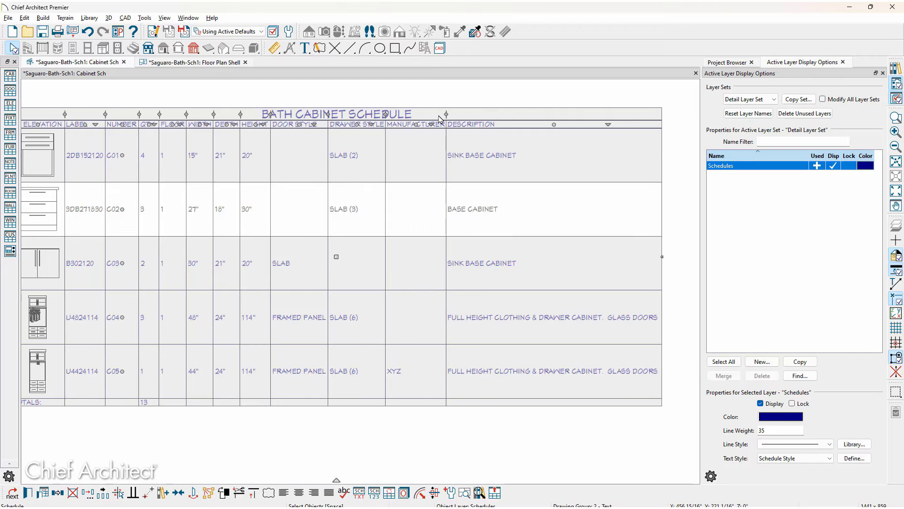
pyautogui.moveTo(446, 114); pyautogui.dragTo(430, 114)
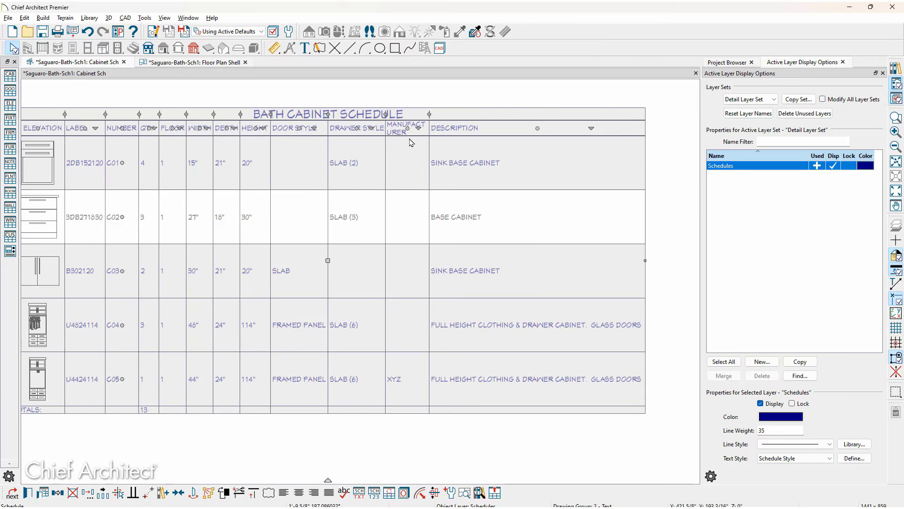
pyautogui.moveTo(426, 114); pyautogui.dragTo(420, 114)
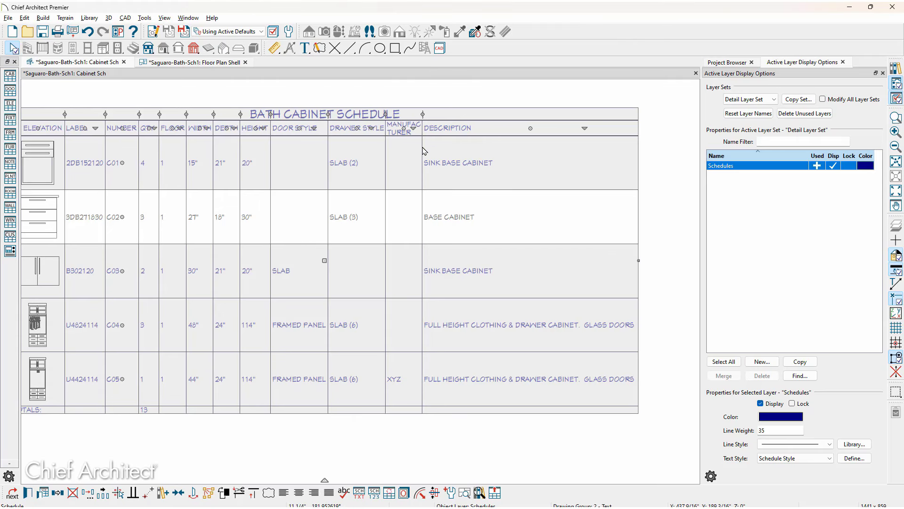
pyautogui.press('Escape')
# Rename the Manufacturer column to Mfg in the Bath Cabinet Schedule's included columns and apply the specification
pyautogui.doubleClick(409, 170)
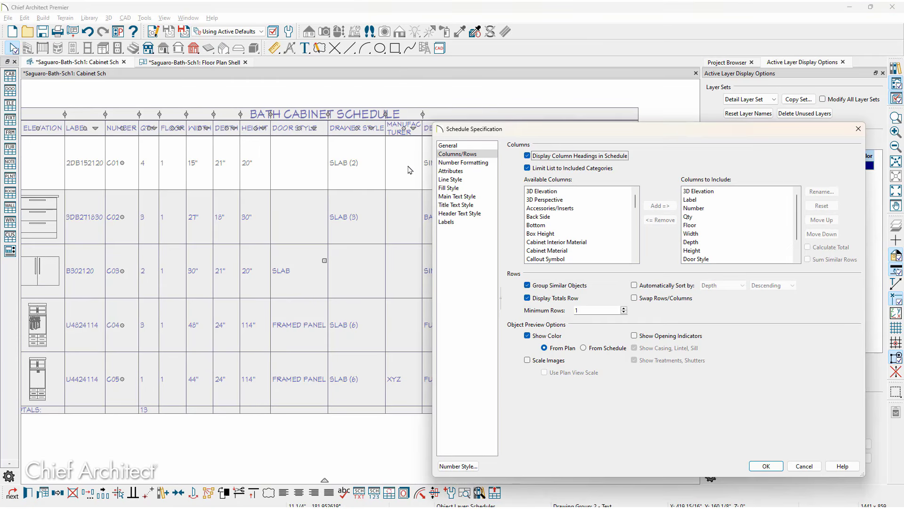
pyautogui.scroll(-1, 705, 217)
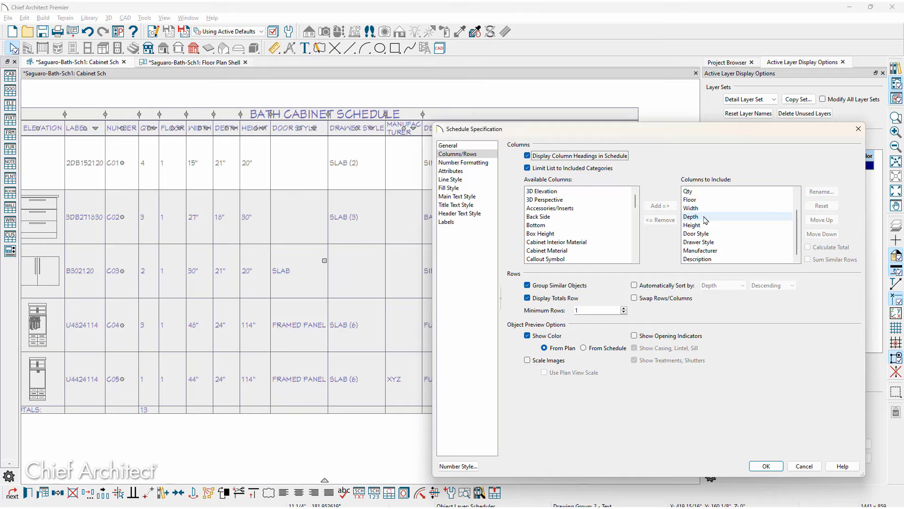
pyautogui.click(714, 251)
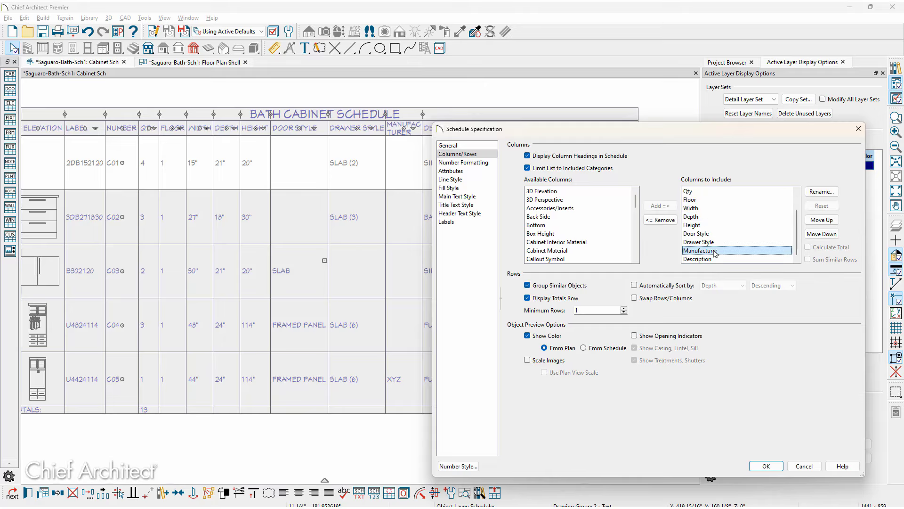
pyautogui.click(822, 192)
pyautogui.write('MF')
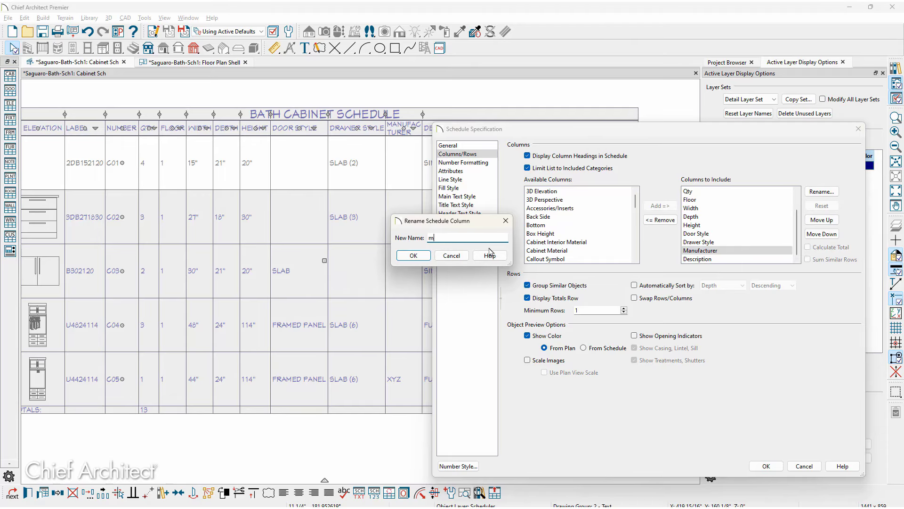
pyautogui.press('BackSpace')
pyautogui.write('fg')
pyautogui.click(414, 255)
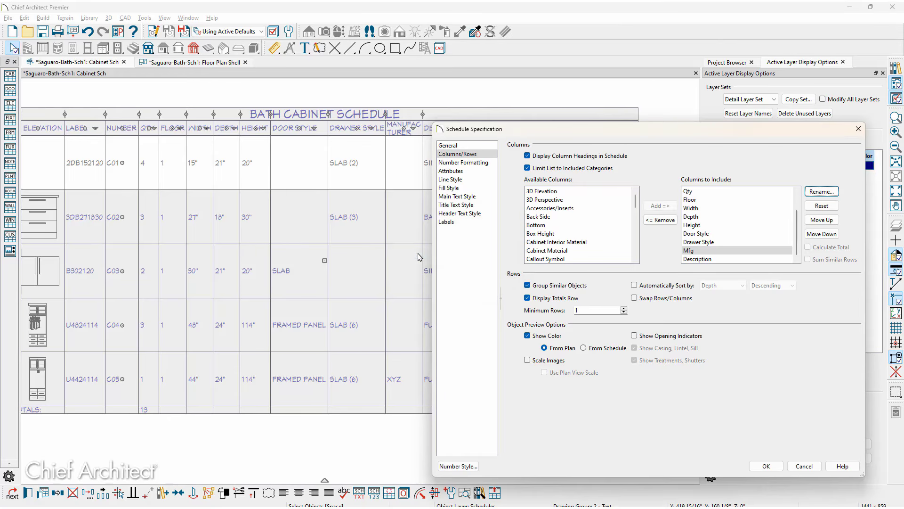
pyautogui.click(766, 466)
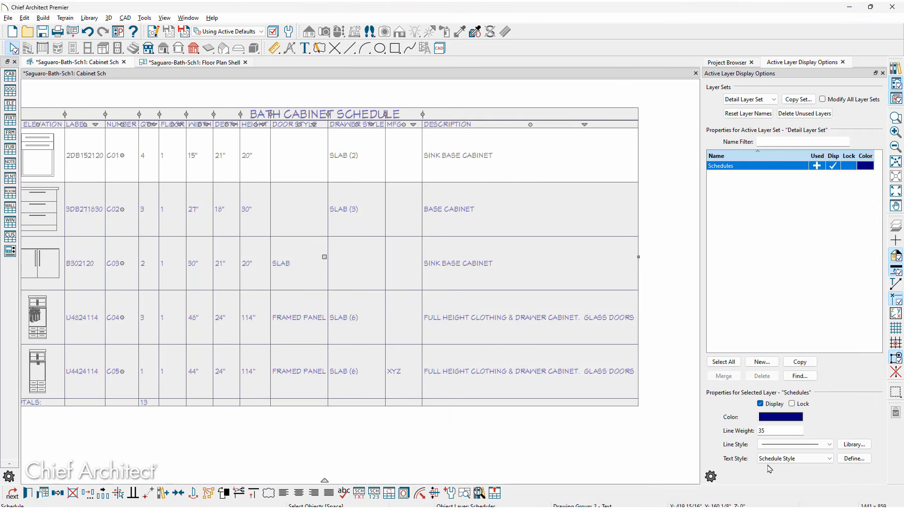
# Widen the schedule's 3D Elevation column slightly to enlarge its cabinet images, keeping its heading on one line, and deselect the schedule
pyautogui.moveTo(99, 154); pyautogui.dragTo(247, 196, button='middle')
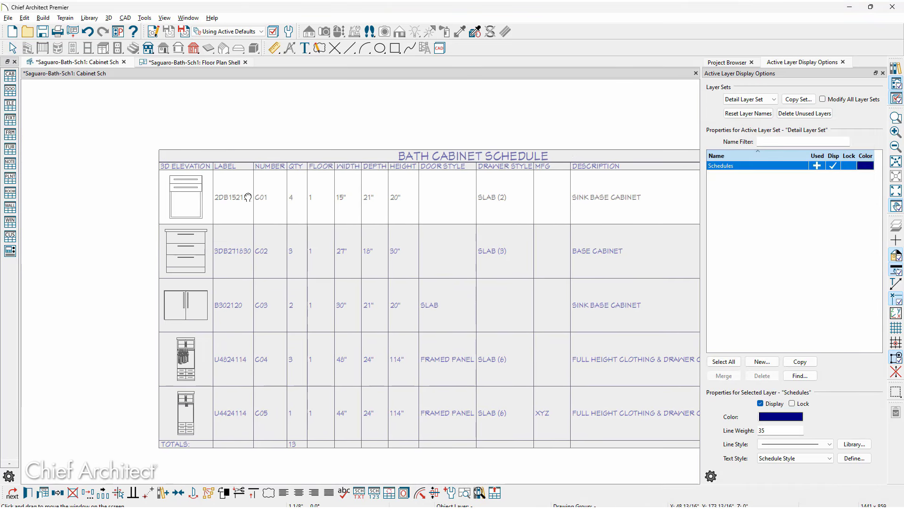
pyautogui.scroll(2, 183, 161)
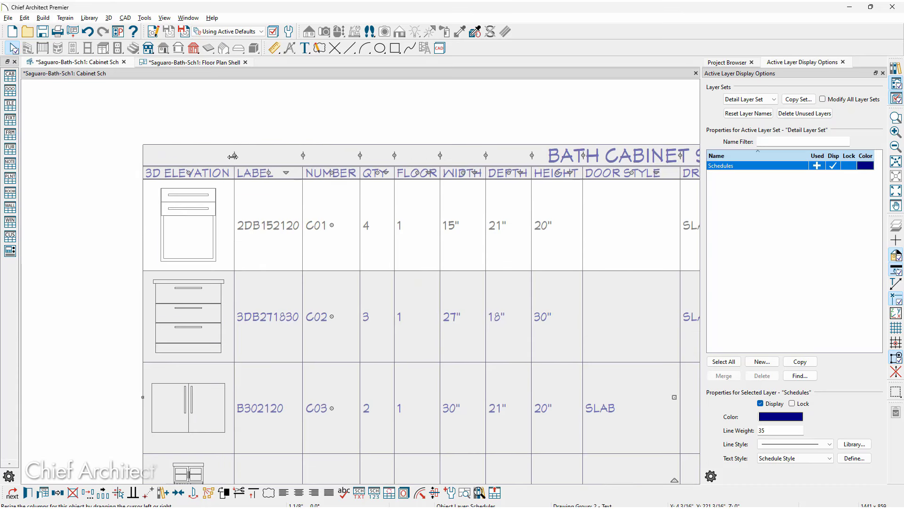
pyautogui.moveTo(250, 154); pyautogui.dragTo(222, 146)
pyautogui.click(293, 181)
pyautogui.click(173, 193)
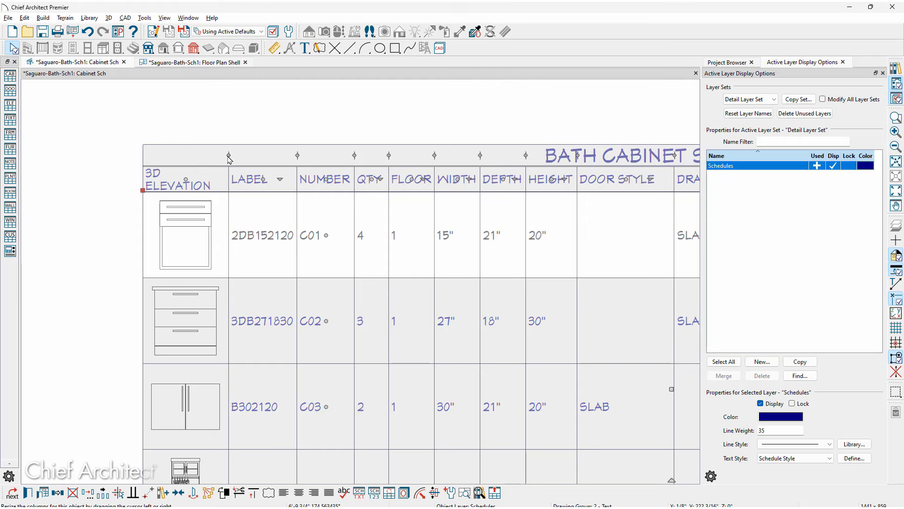
pyautogui.click(90, 167)
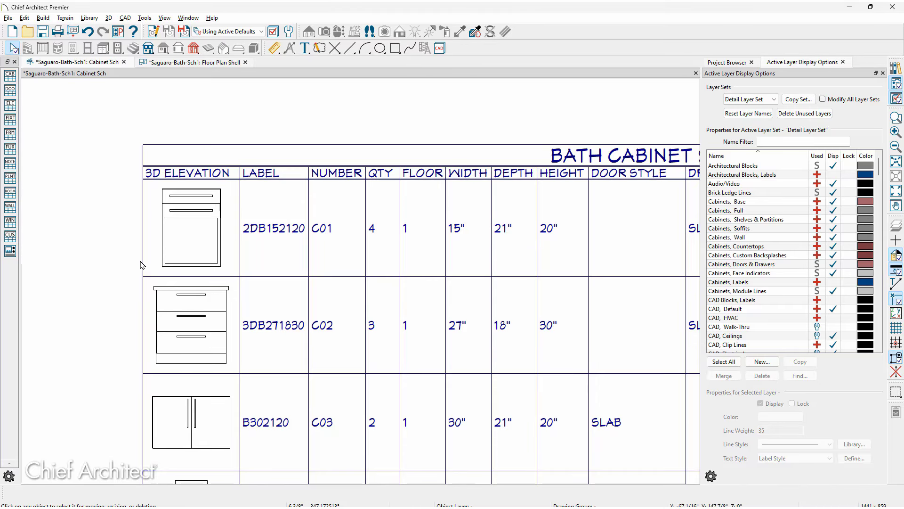
# Try the Scale Images preview option in the Bath Cabinet Schedule's specification and cancel the changes
pyautogui.doubleClick(164, 227)
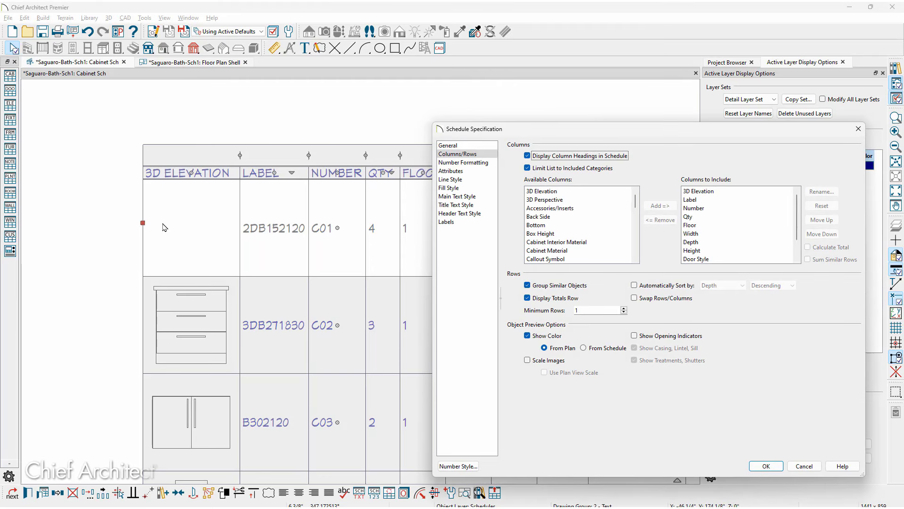
pyautogui.click(721, 192)
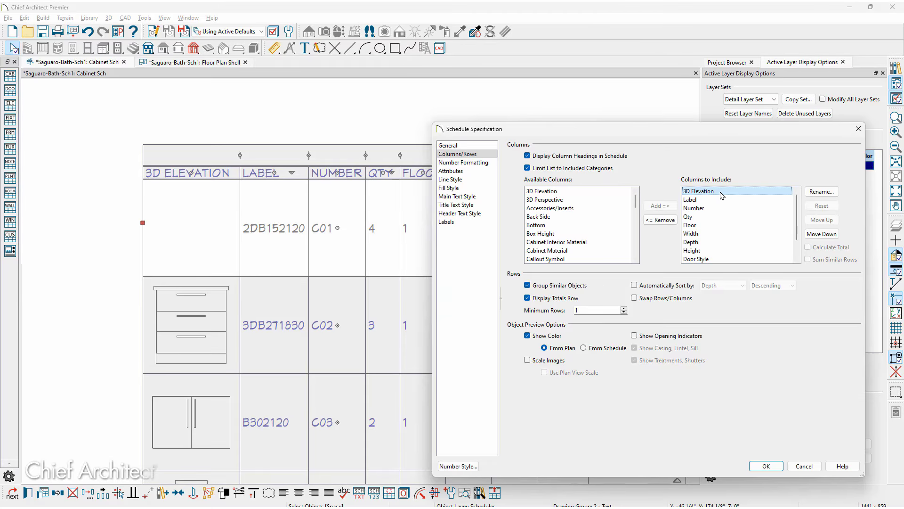
pyautogui.click(549, 360)
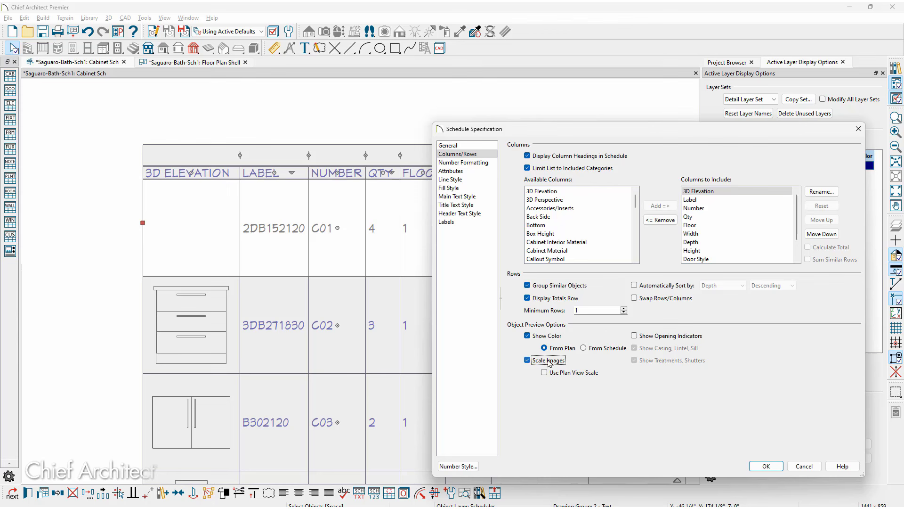
pyautogui.click(549, 361)
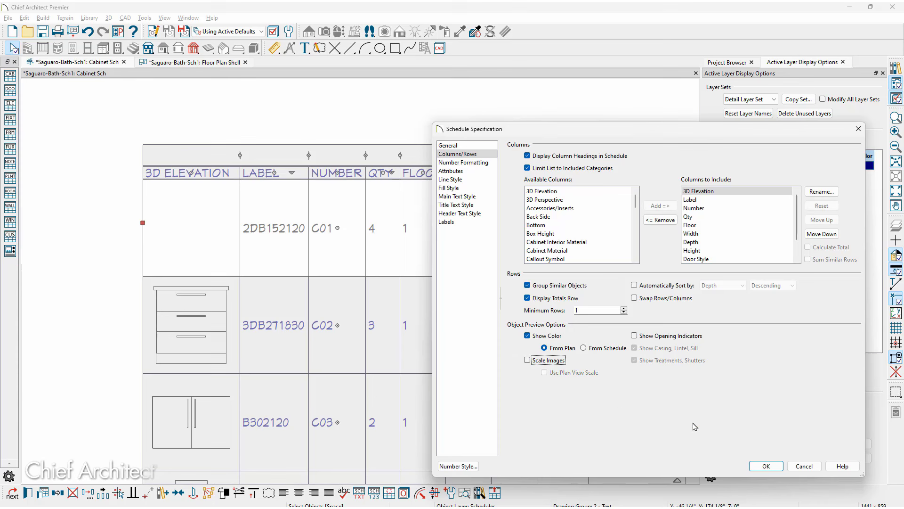
pyautogui.click(804, 467)
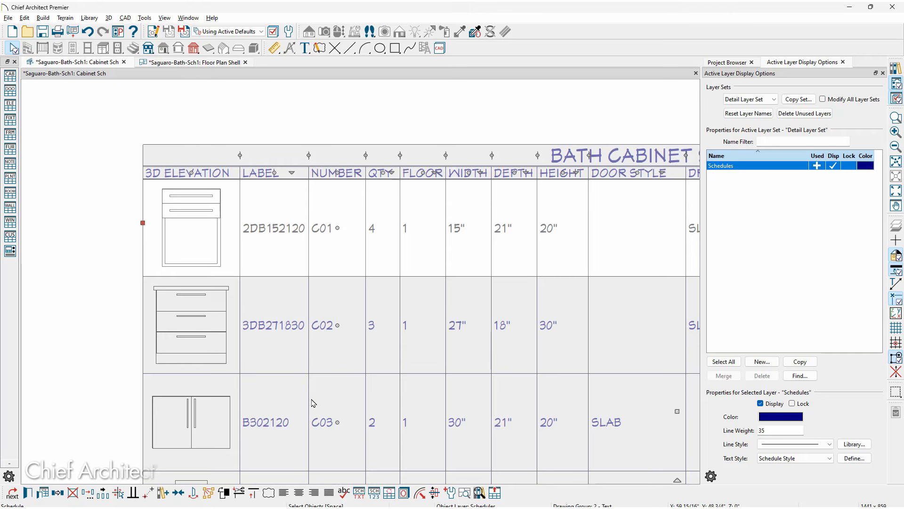
# Add the Bath Cabinet Schedule to the library's User Catalog and open the library copy's specification to review its column settings
pyautogui.scroll(-3, 315, 423)
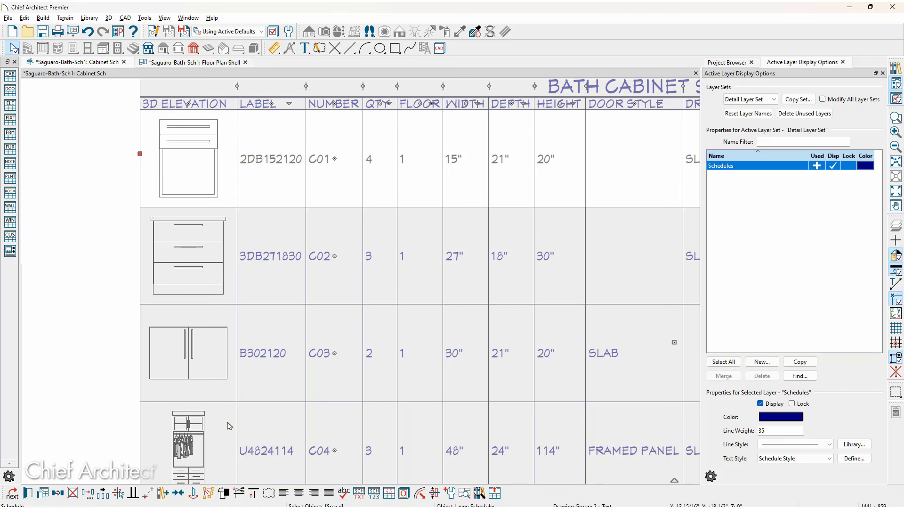
pyautogui.click(163, 493)
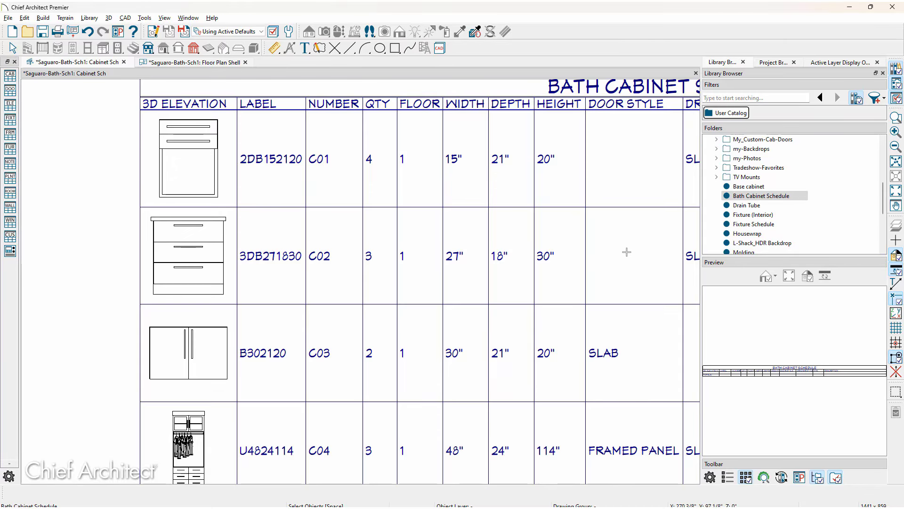
pyautogui.click(790, 202)
pyautogui.rightClick(790, 202)
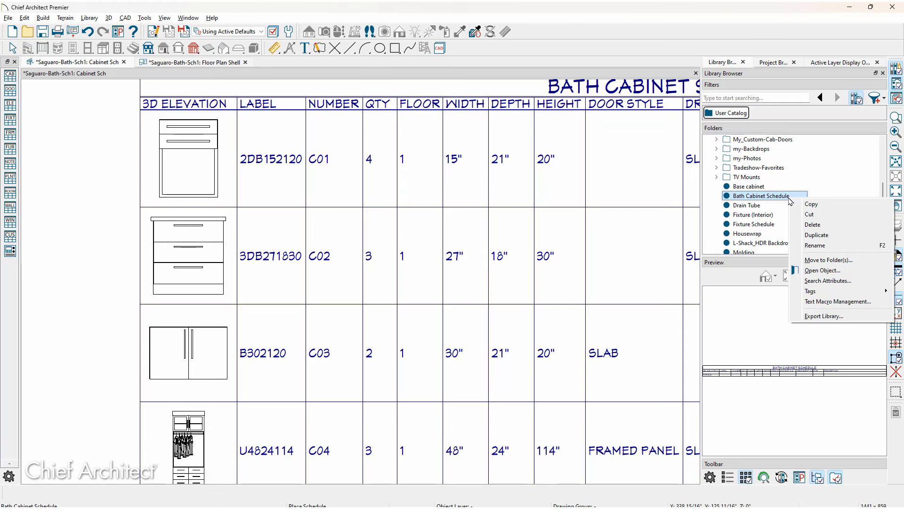
pyautogui.click(837, 274)
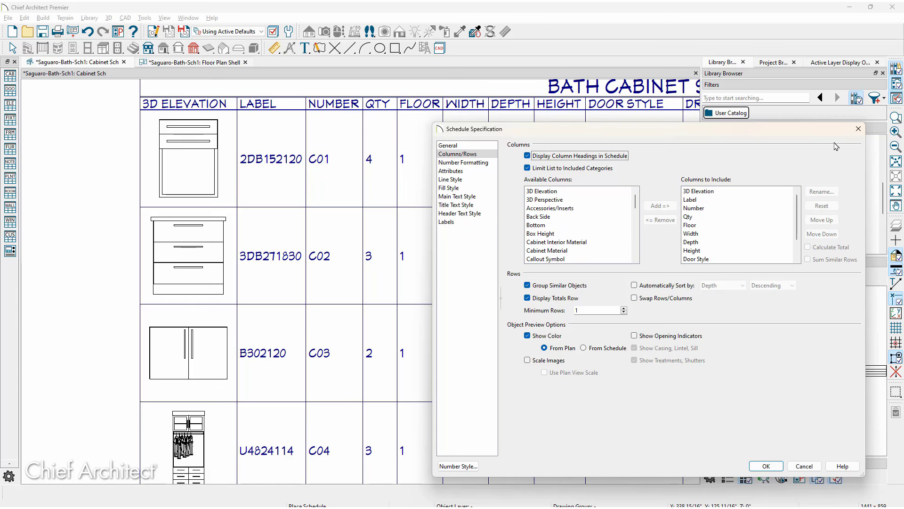
pyautogui.click(858, 129)
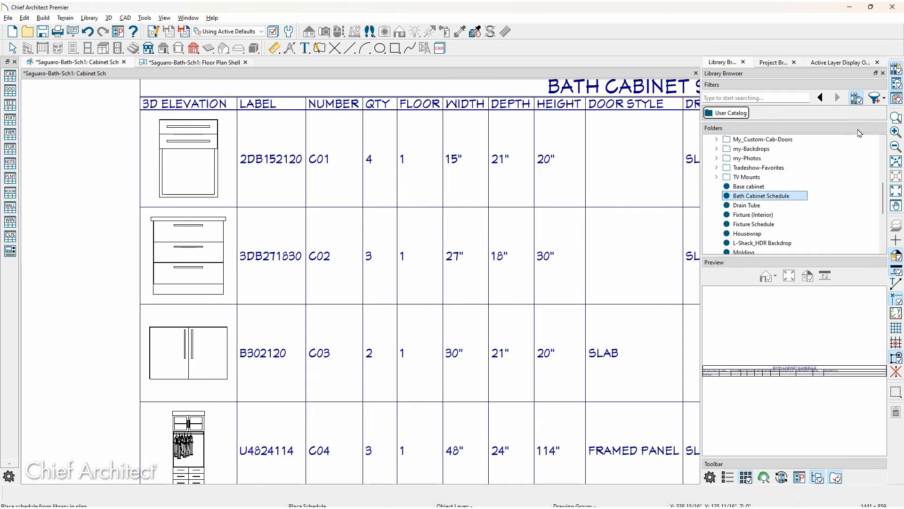
# Place a new cabinet schedule in the CAD detail just below the Bath Cabinet Schedule
pyautogui.click(423, 287)
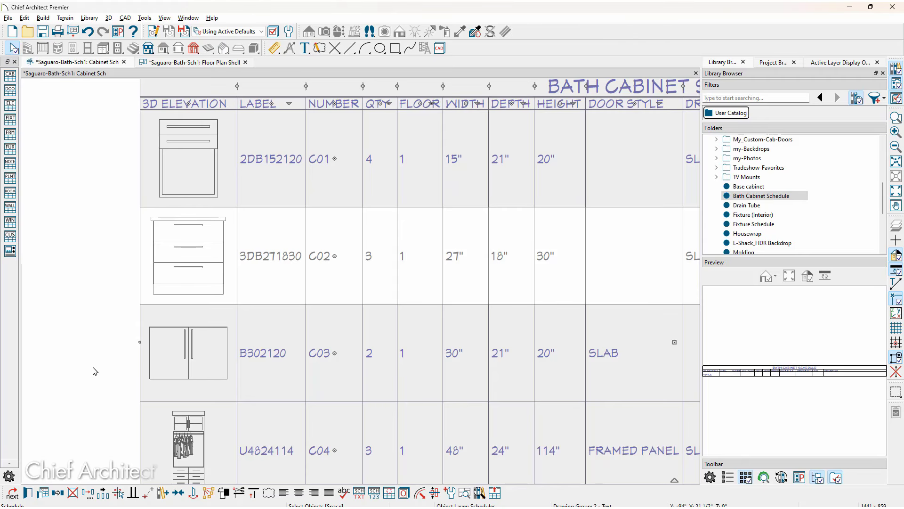
pyautogui.scroll(-3, 93, 367)
pyautogui.moveTo(93, 366); pyautogui.dragTo(65, 198, button='middle')
pyautogui.scroll(-3, 66, 198)
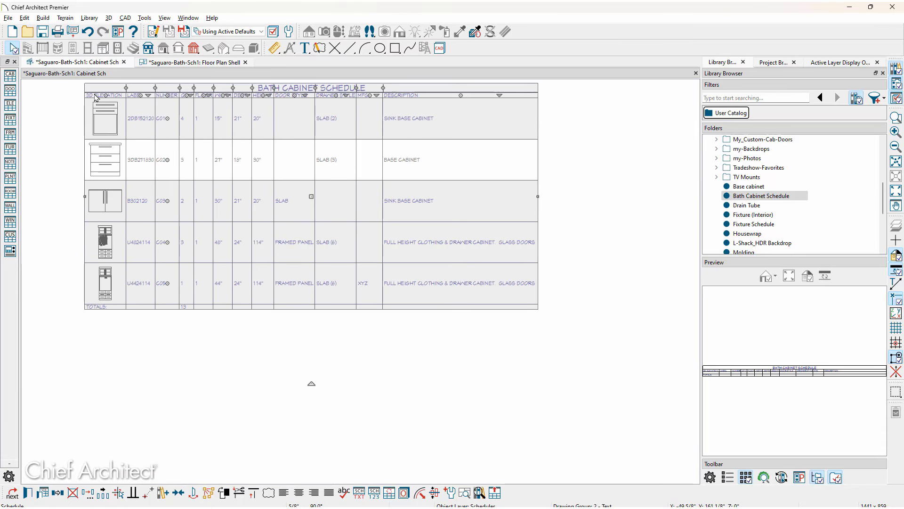
pyautogui.click(144, 18)
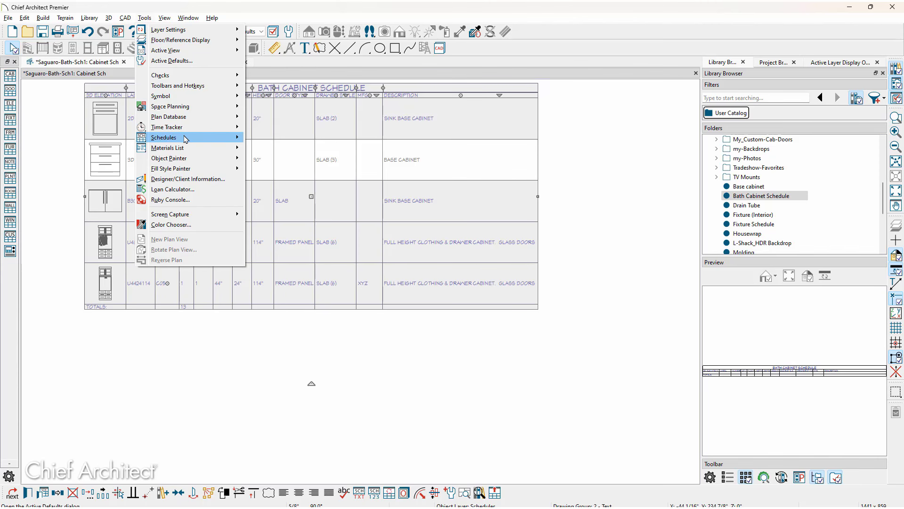
pyautogui.moveTo(192, 140)
pyautogui.click(271, 138)
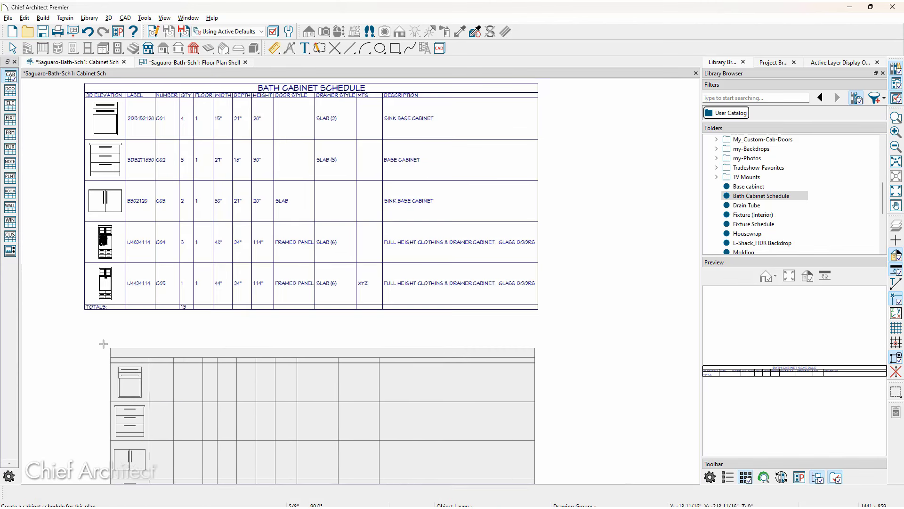
pyautogui.click(91, 326)
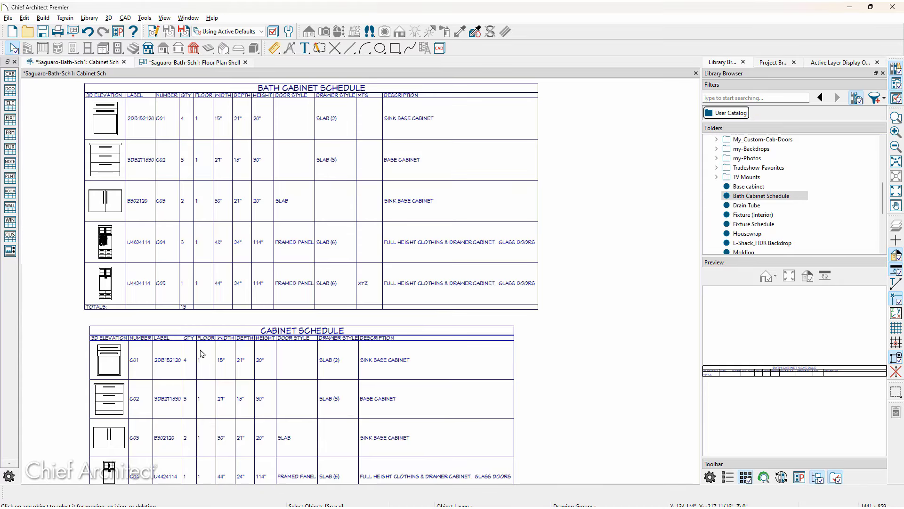
# Switch to the Floor Plan Shell view and examine the cabinet callouts in the Bath Suite
pyautogui.click(215, 63)
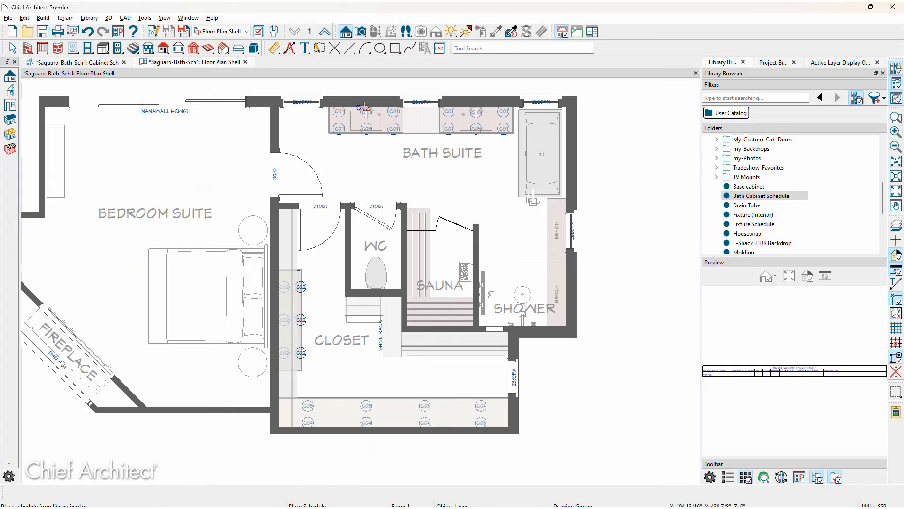
pyautogui.scroll(3, 367, 108)
pyautogui.scroll(2, 367, 108)
pyautogui.press('Escape')
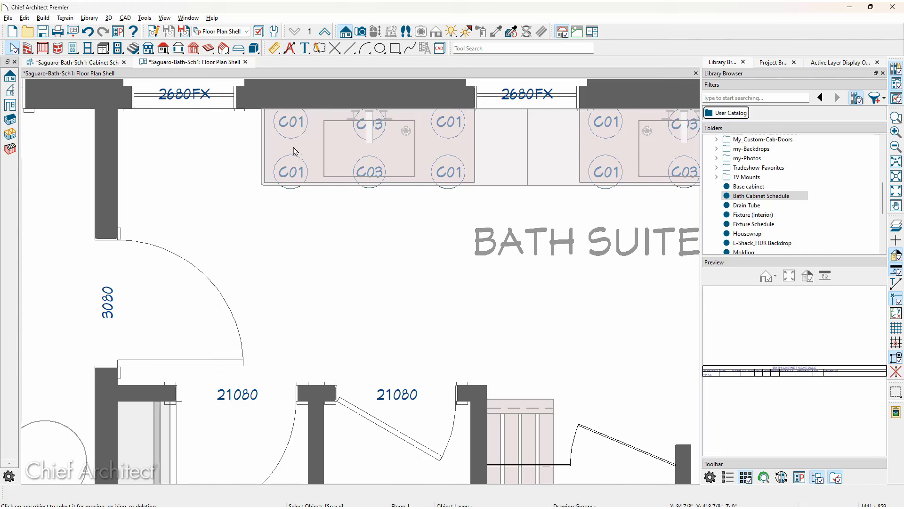
pyautogui.click(93, 34)
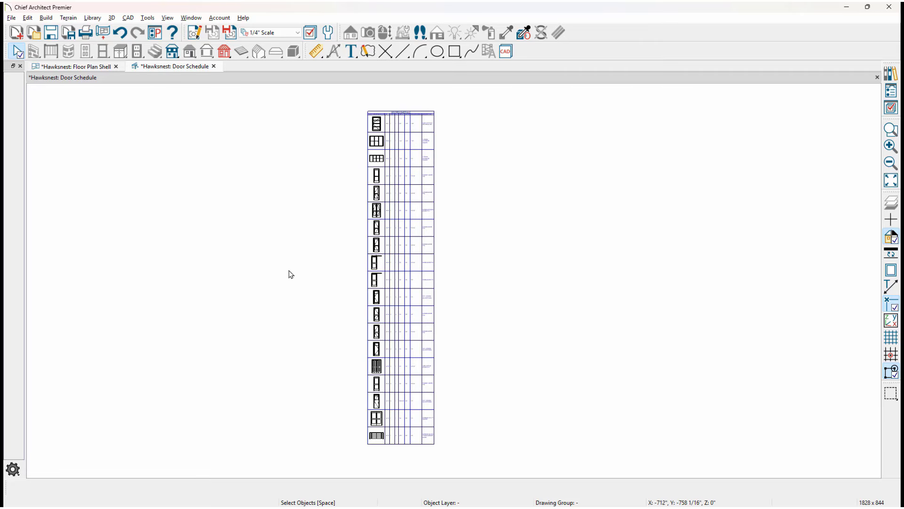
# Turn on wrapping for the Hawksnest door schedule with 10 entries per table, and inspect the wrapped tables
pyautogui.click(392, 265)
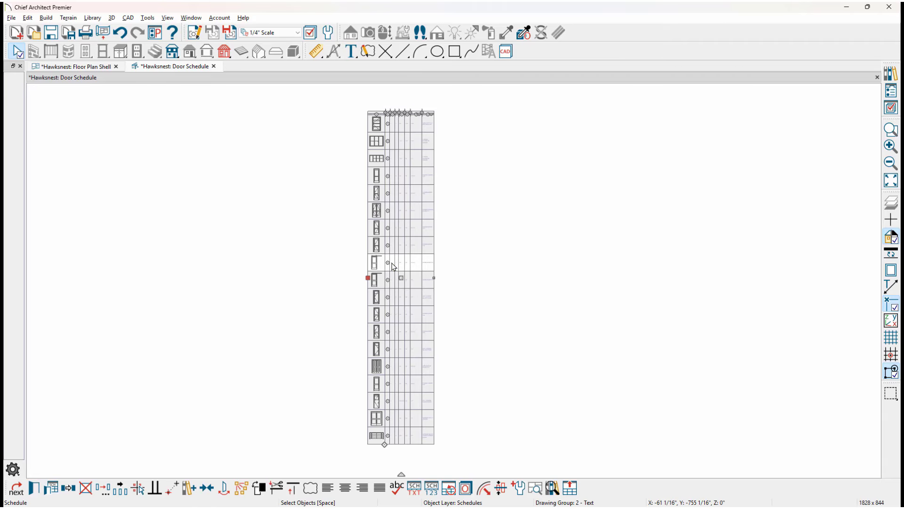
pyautogui.doubleClick(392, 265)
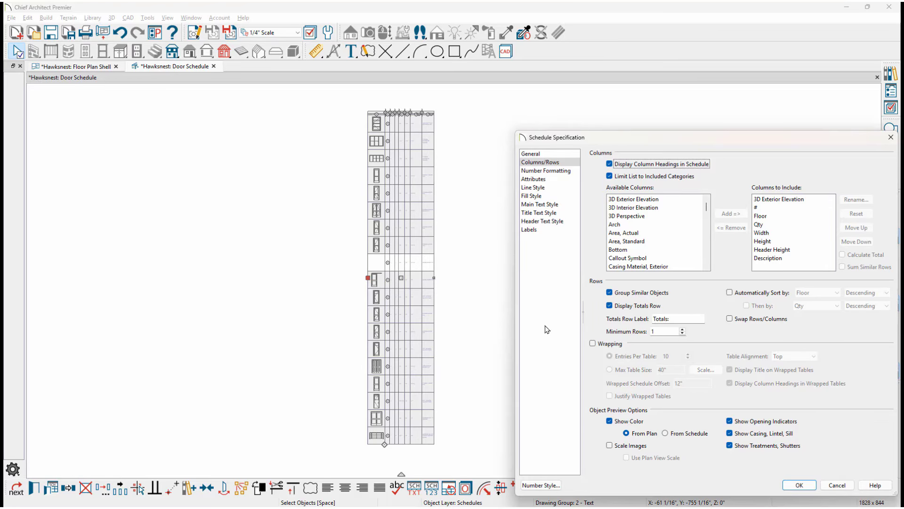
pyautogui.click(593, 343)
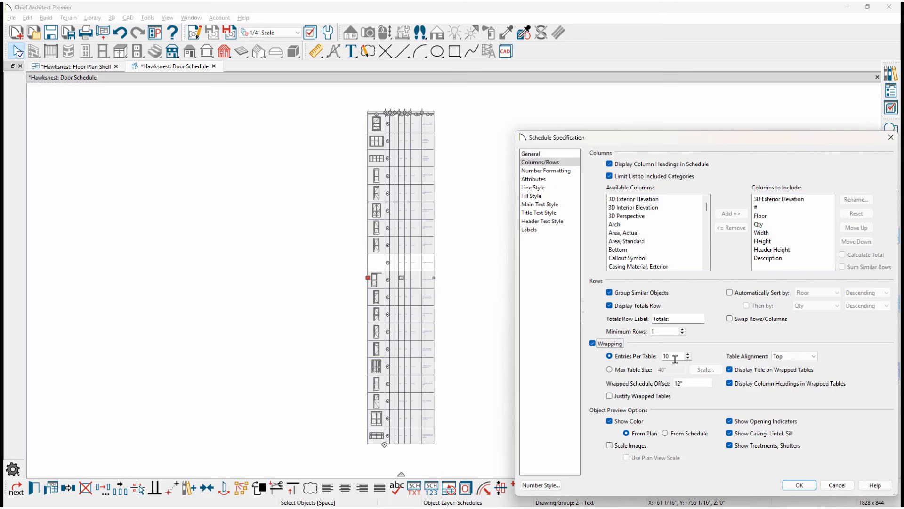
pyautogui.click(799, 485)
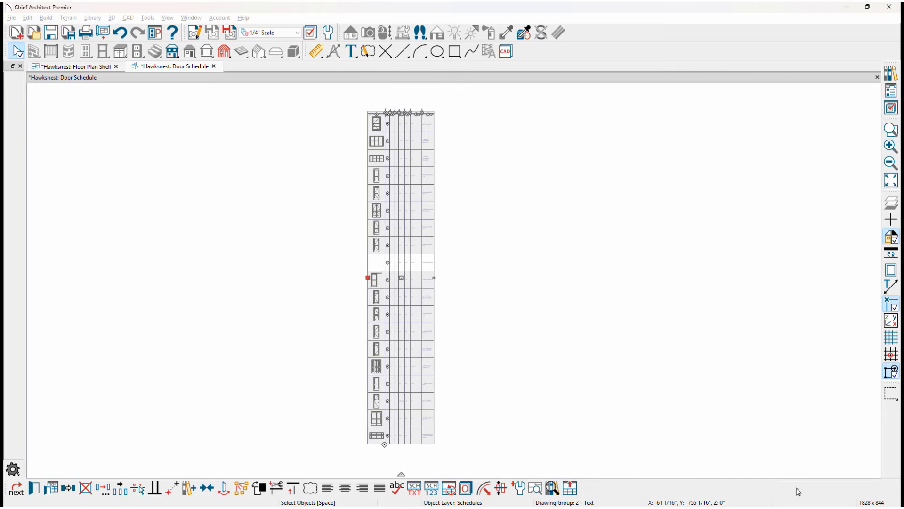
pyautogui.scroll(1, 461, 145)
pyautogui.scroll(2, 461, 145)
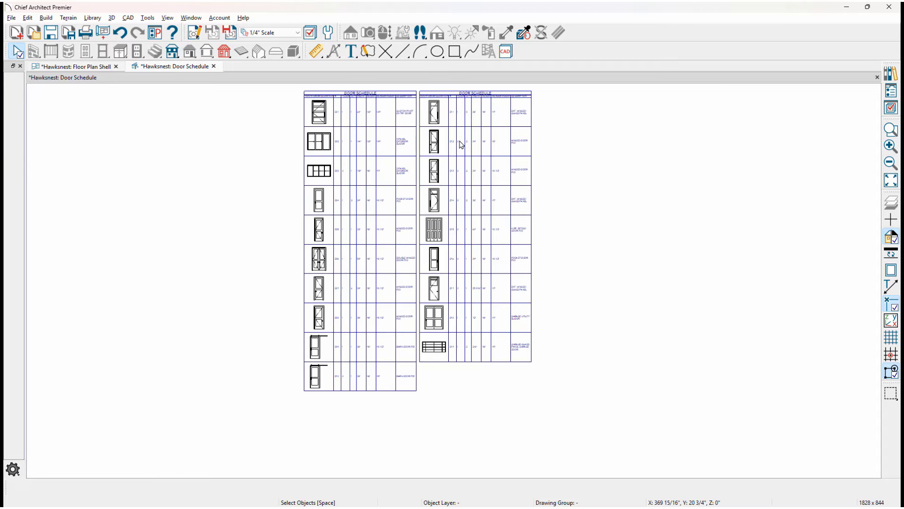
pyautogui.moveTo(461, 144); pyautogui.dragTo(417, 215, button='middle')
pyautogui.scroll(2, 417, 214)
pyautogui.scroll(1, 417, 215)
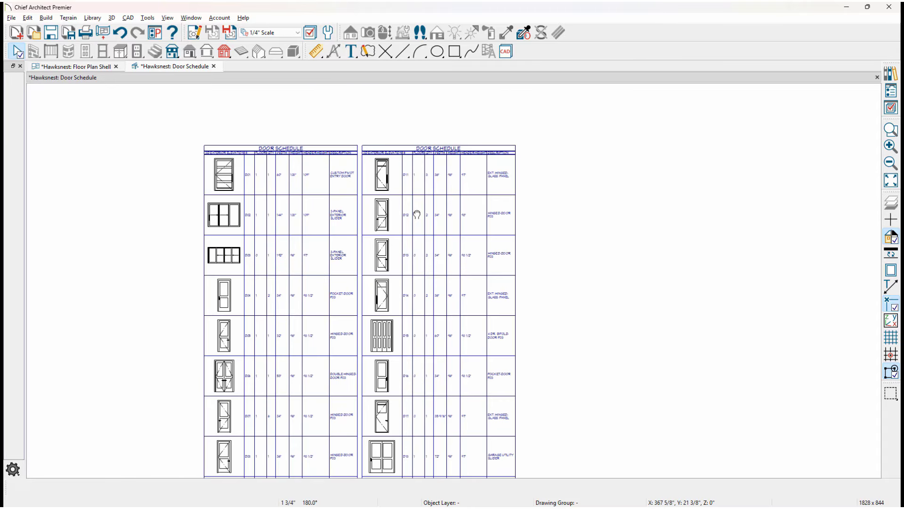
pyautogui.scroll(-1, 448, 236)
pyautogui.moveTo(444, 223); pyautogui.dragTo(452, 165, button='middle')
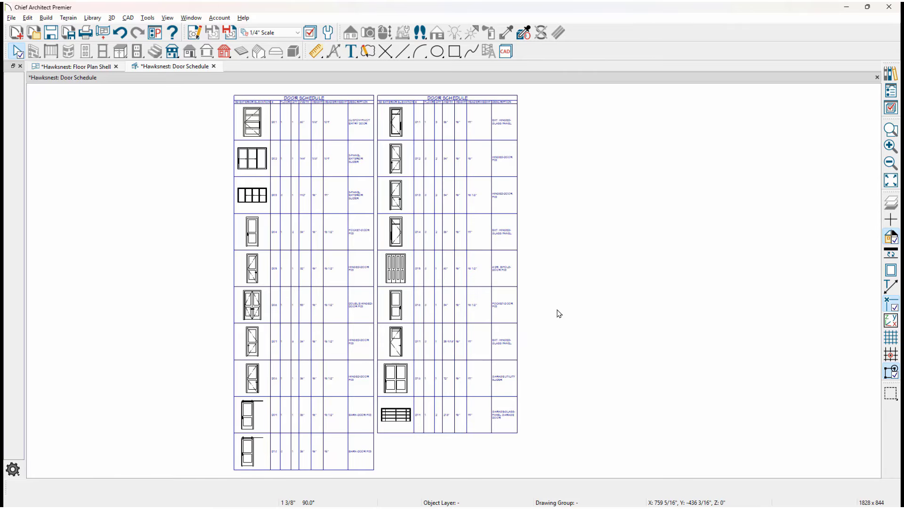
pyautogui.scroll(2, 288, 88)
pyautogui.scroll(1, 299, 108)
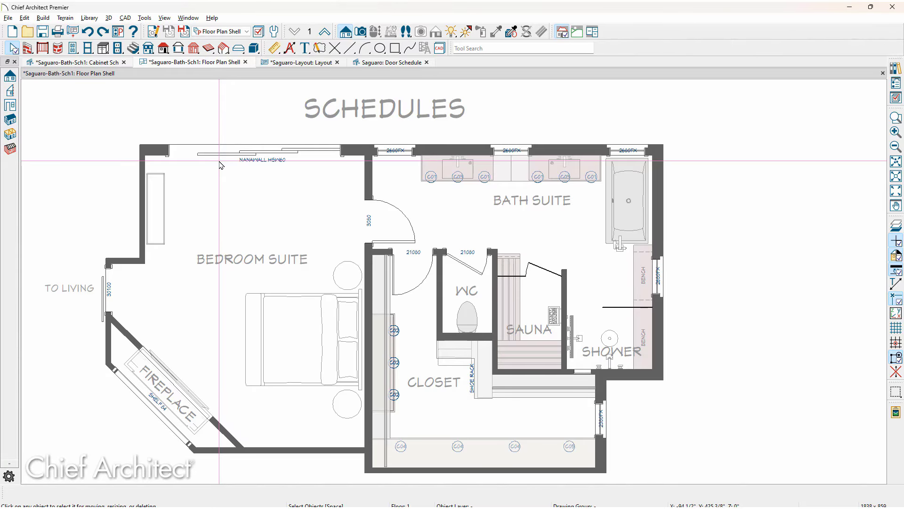
# Switch to the Kitchen & Bath plan view and create a new CAD detail named Door Sch in Saguaro-Bath-Sch1
pyautogui.click(221, 31)
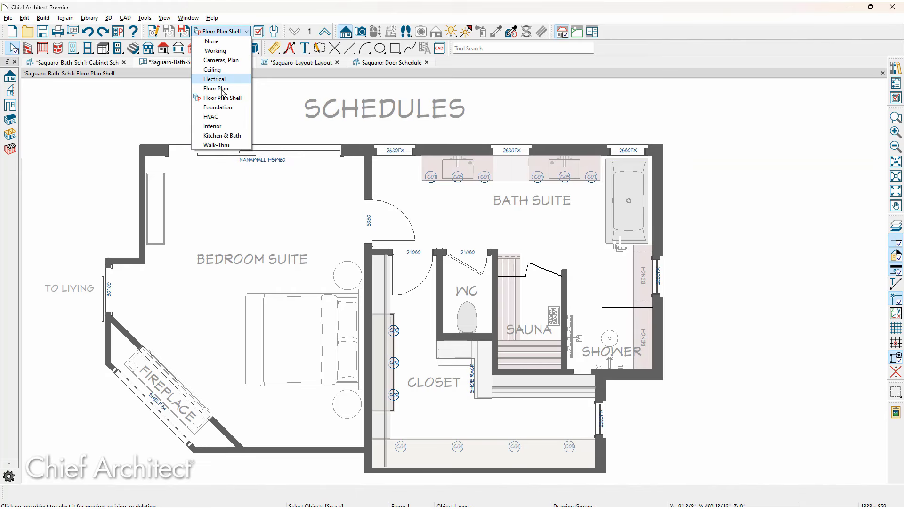
pyautogui.click(224, 136)
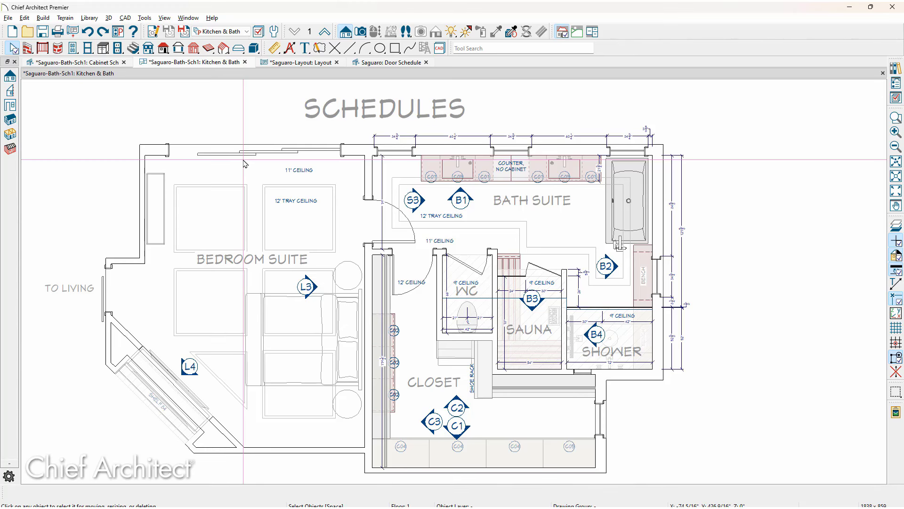
pyautogui.click(898, 83)
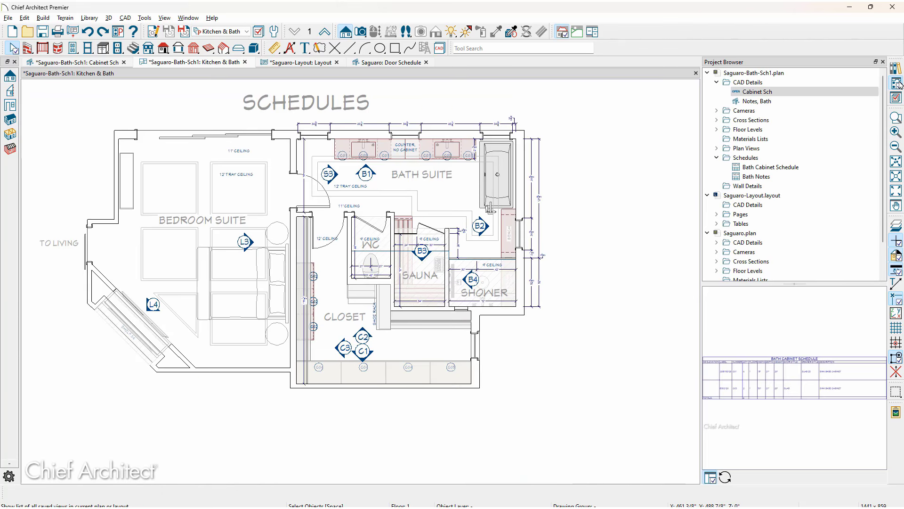
pyautogui.rightClick(764, 85)
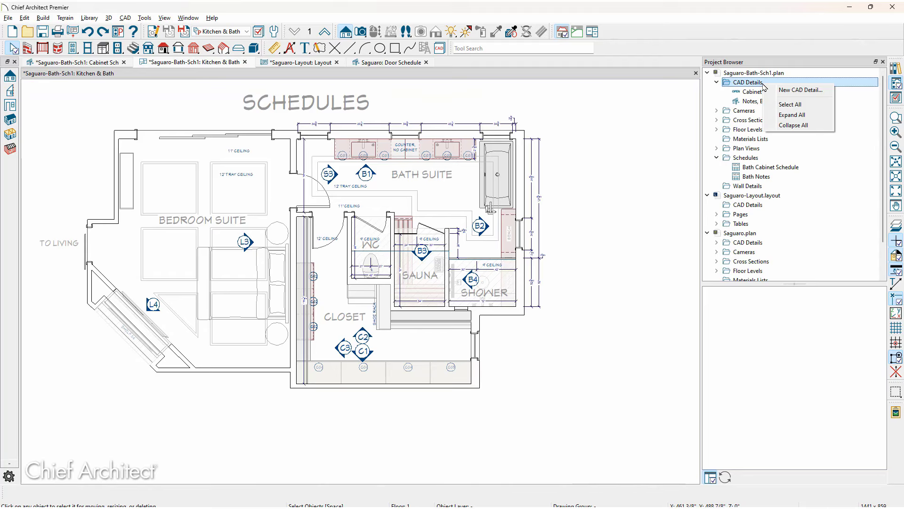
pyautogui.click(801, 90)
pyautogui.write('d')
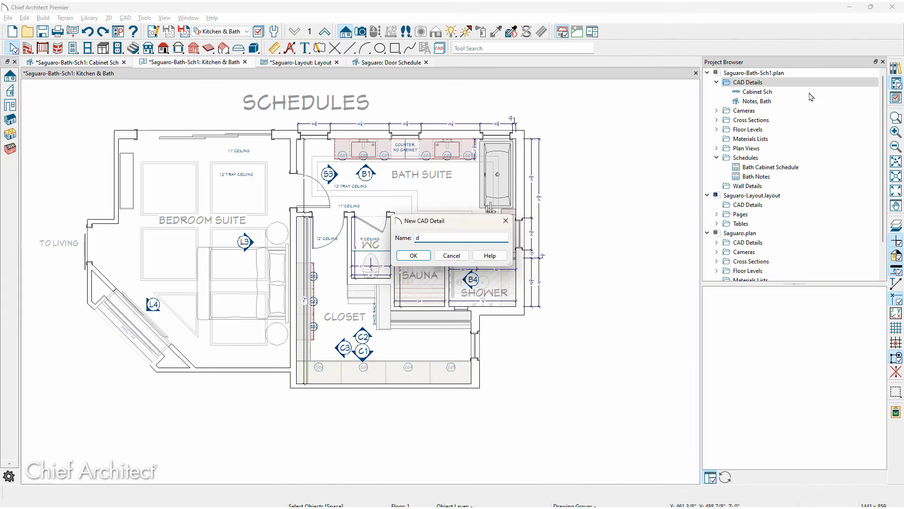
pyautogui.press('BackSpace')
pyautogui.write('Door Sch')
pyautogui.press('Return')
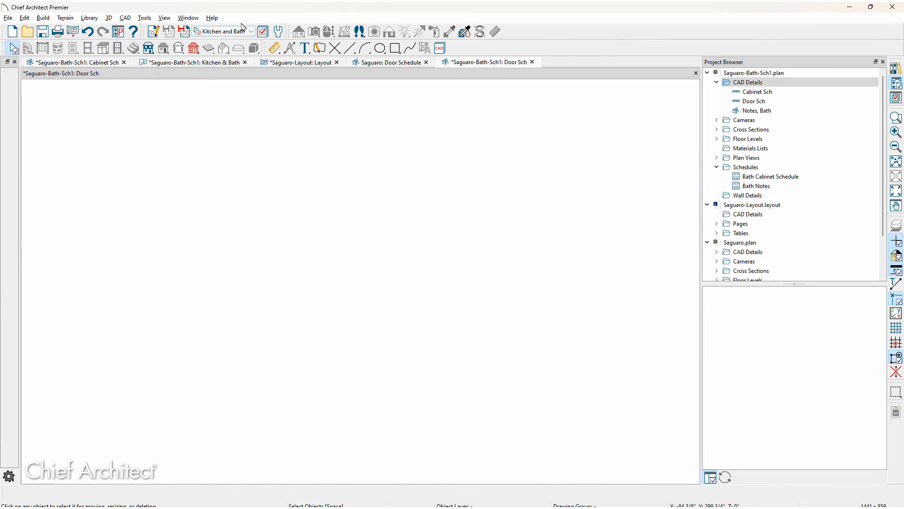
# Place a door schedule in the empty Door Sch detail
pyautogui.click(138, 21)
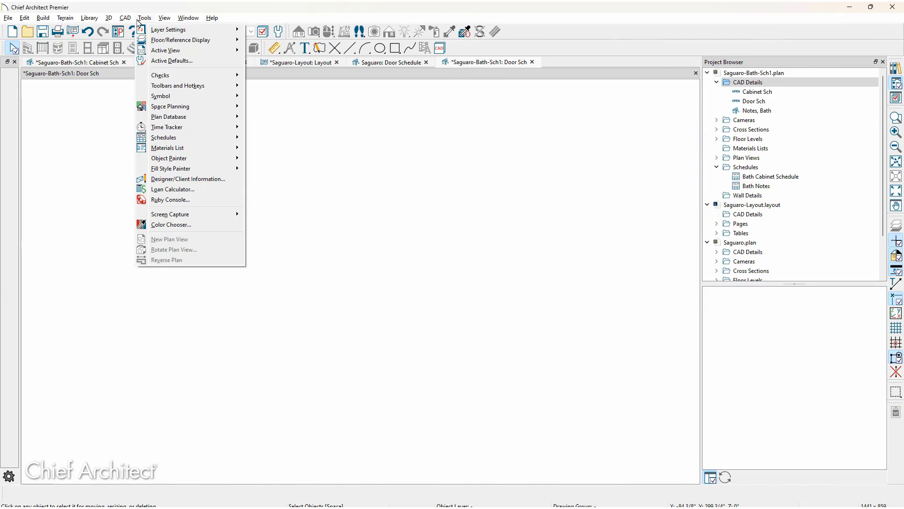
pyautogui.moveTo(222, 137)
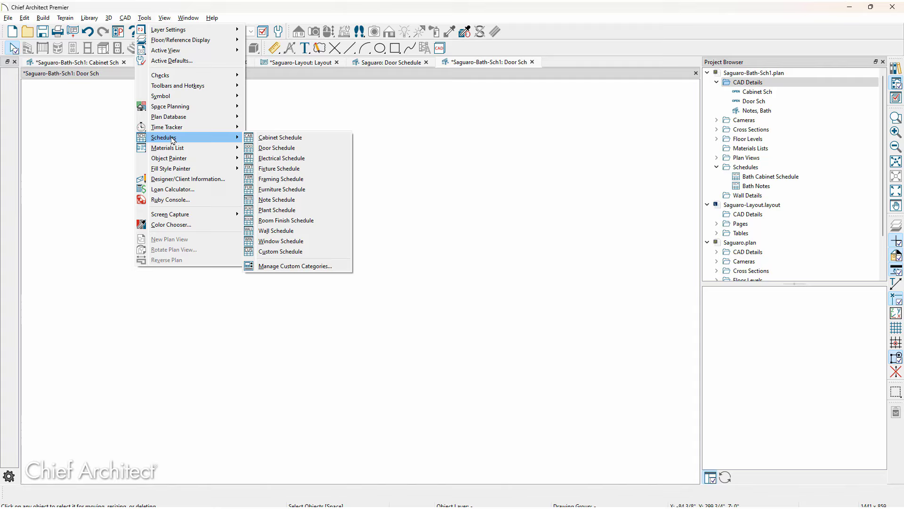
pyautogui.click(277, 149)
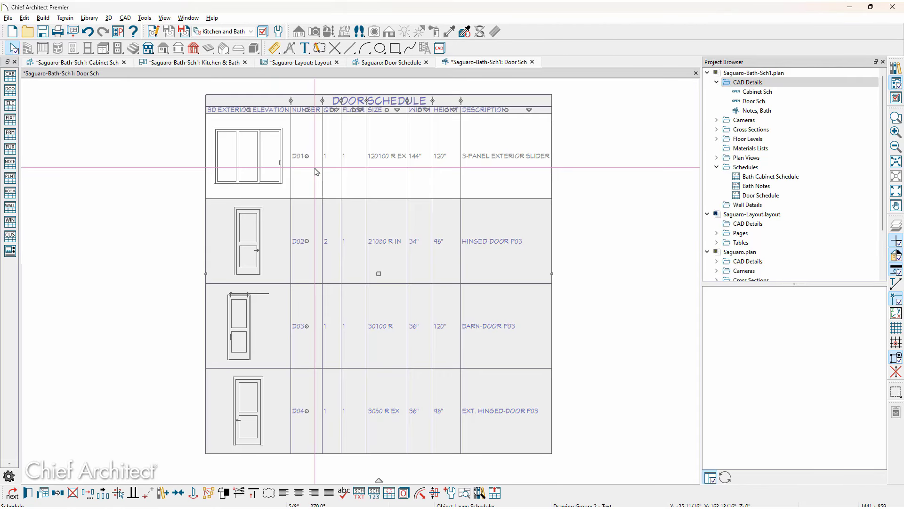
# Set the door schedule to use both callout and label, with the callouts on a custom layer
pyautogui.doubleClick(316, 172)
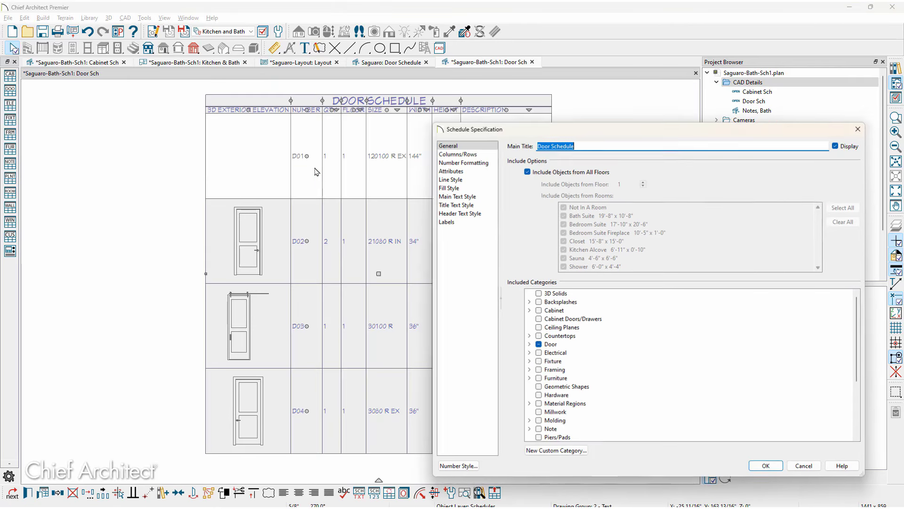
pyautogui.click(443, 224)
pyautogui.click(548, 146)
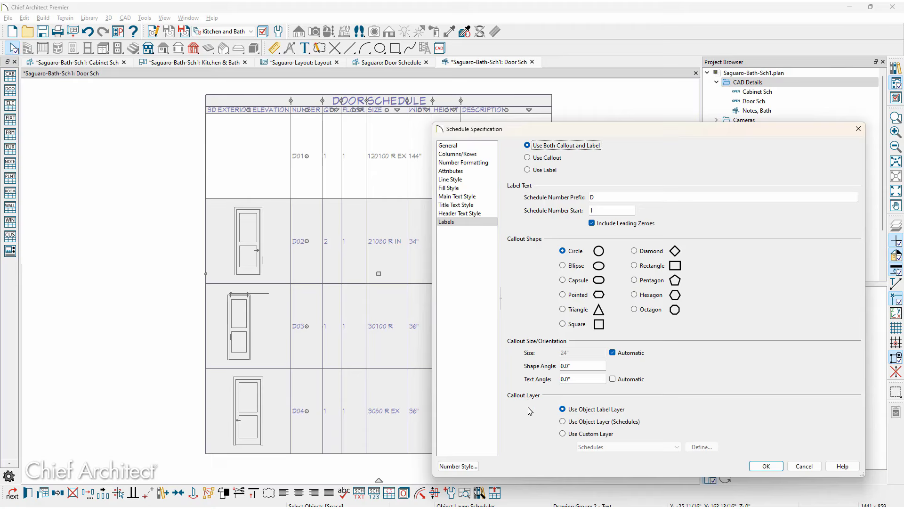
pyautogui.click(564, 435)
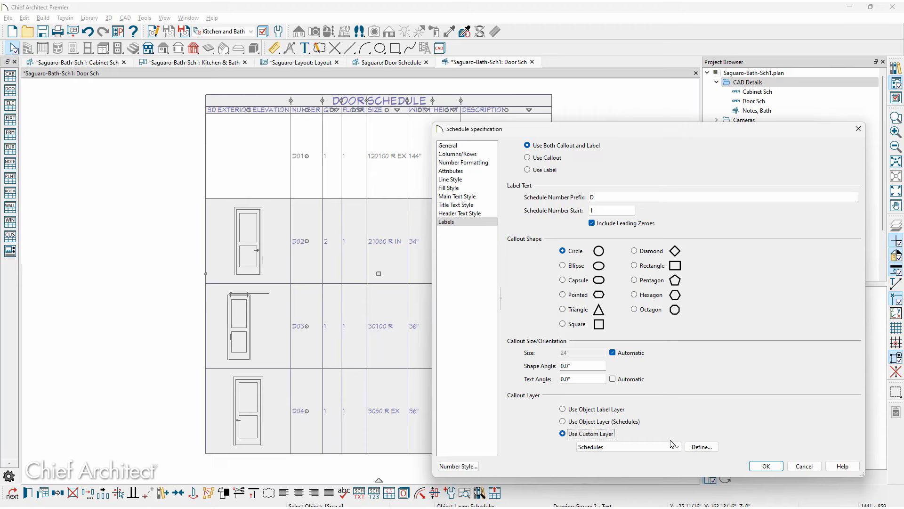
# Define a new layer by copying Doors, Labels in the Detail Layer Set and renaming the copy Doors, Callouts
pyautogui.click(701, 446)
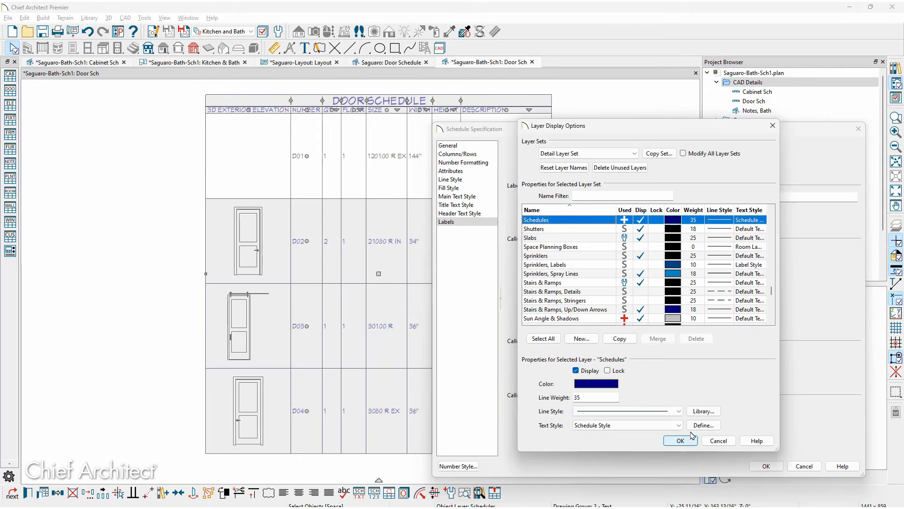
pyautogui.write('door')
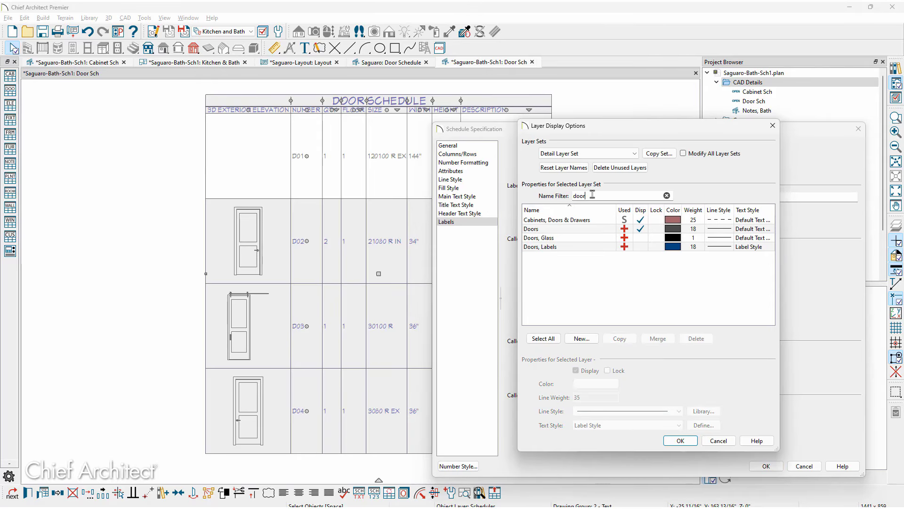
pyautogui.click(561, 248)
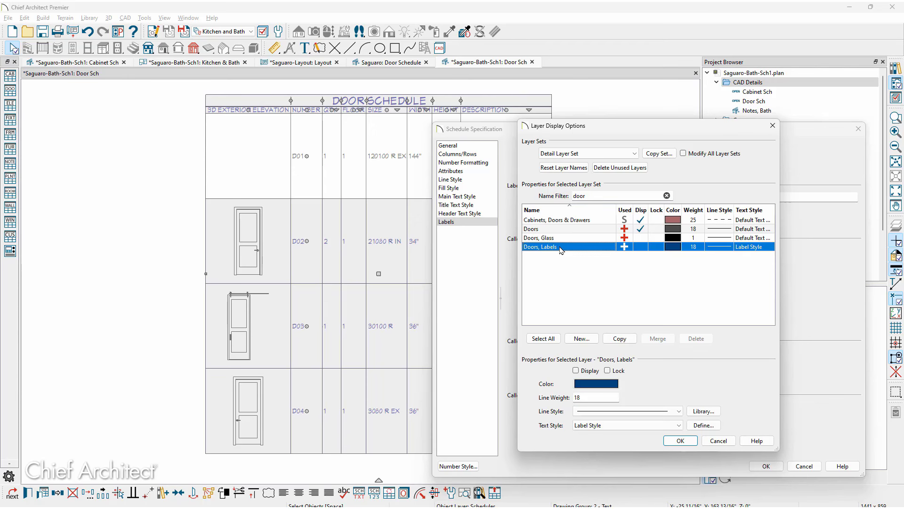
pyautogui.click(619, 338)
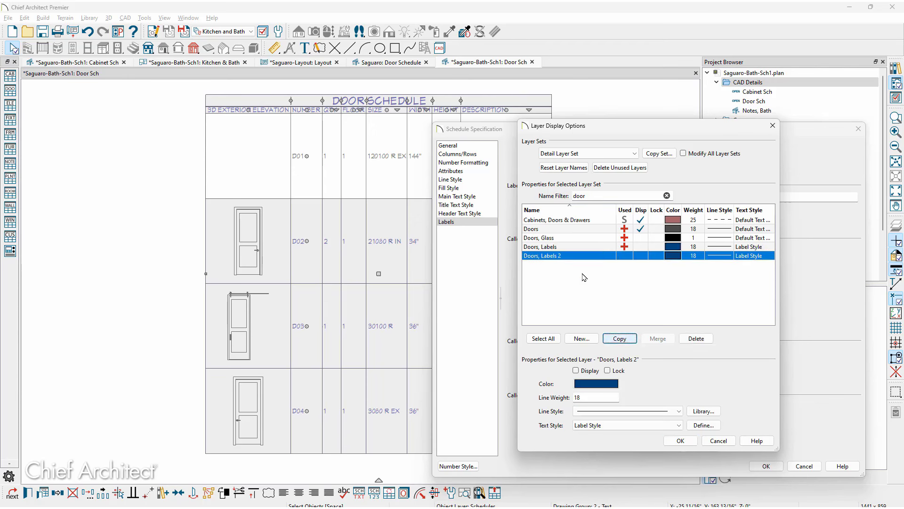
pyautogui.click(559, 249)
pyautogui.click(556, 256)
pyautogui.click(555, 256)
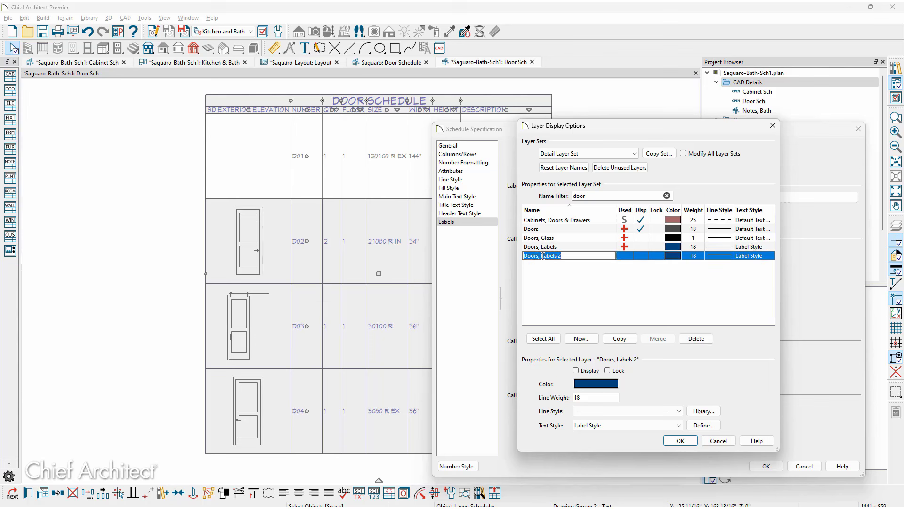
pyautogui.moveTo(541, 255); pyautogui.dragTo(596, 255)
pyautogui.write('Callouts')
pyautogui.click(578, 249)
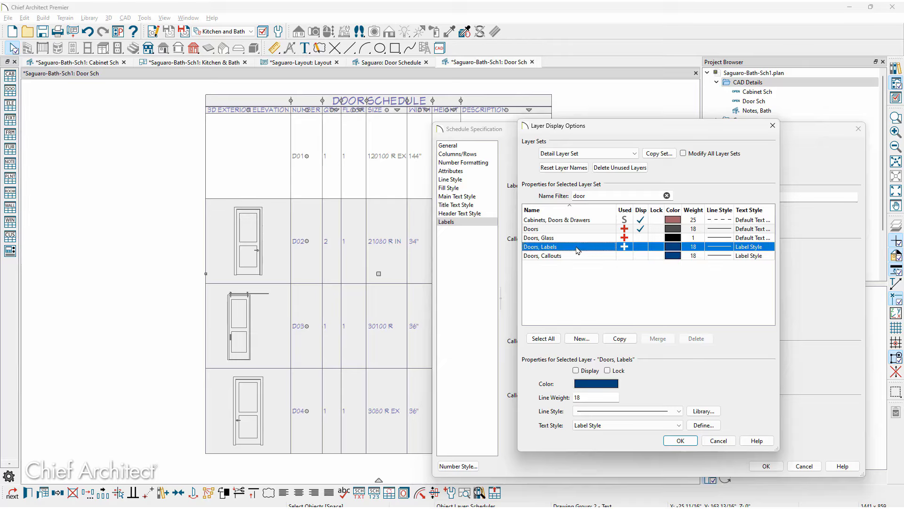
# Assign the Doors, Callouts layer to the door schedule's callouts and accept the specification
pyautogui.click(577, 256)
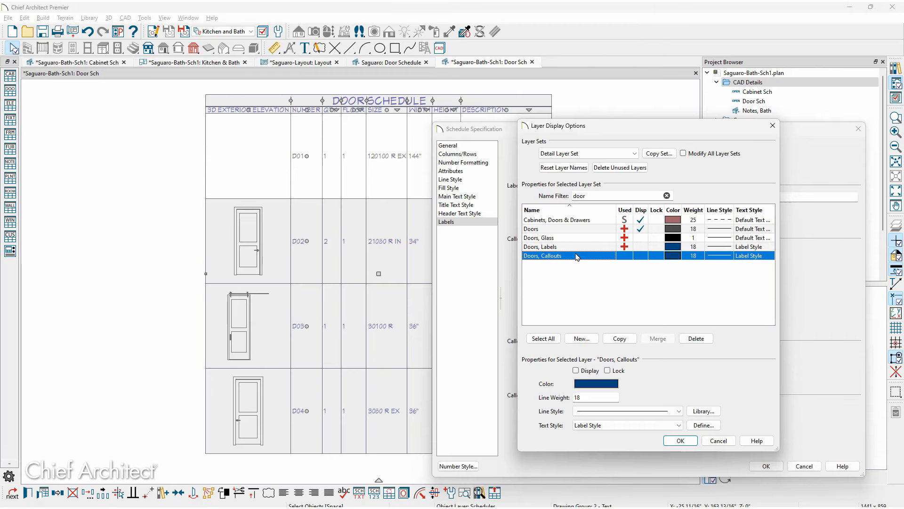
pyautogui.click(676, 441)
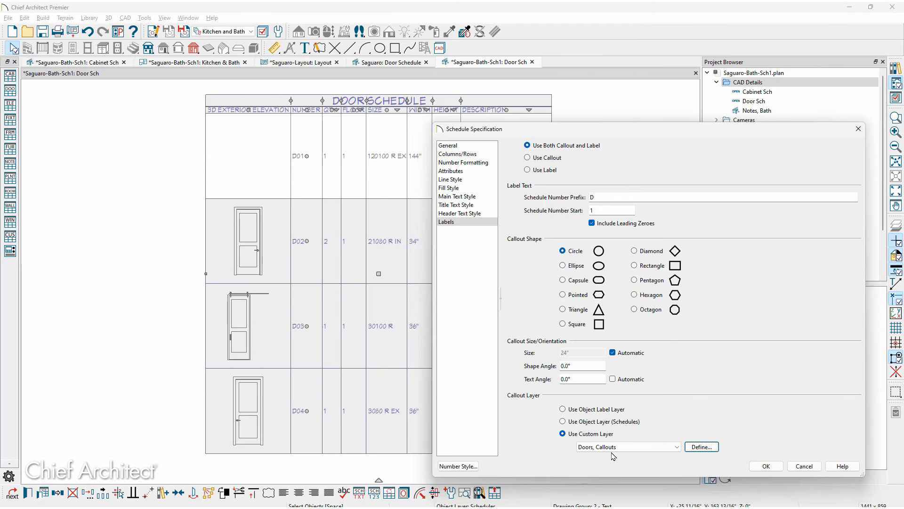
pyautogui.click(766, 466)
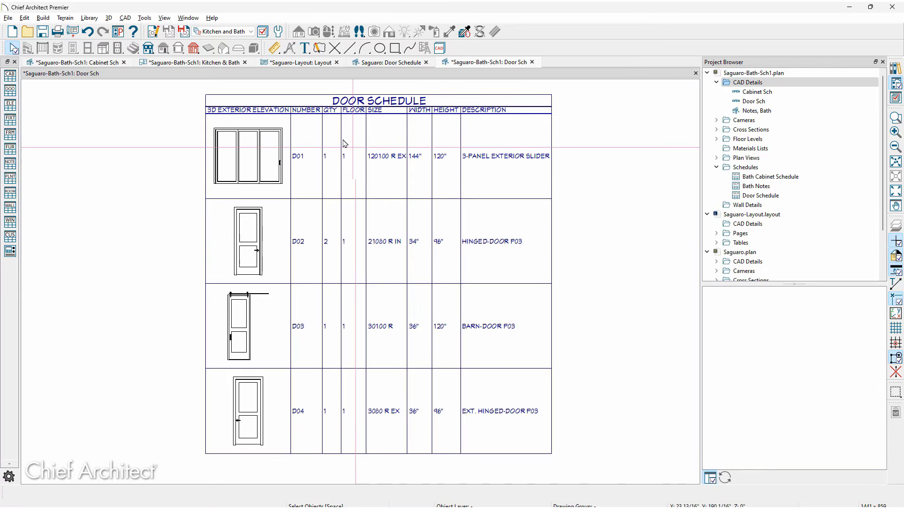
# Turn on display of the Doors, Callouts layer in the Kitchen & Bath view and inspect the bedroom sliding door's callout
pyautogui.click(234, 64)
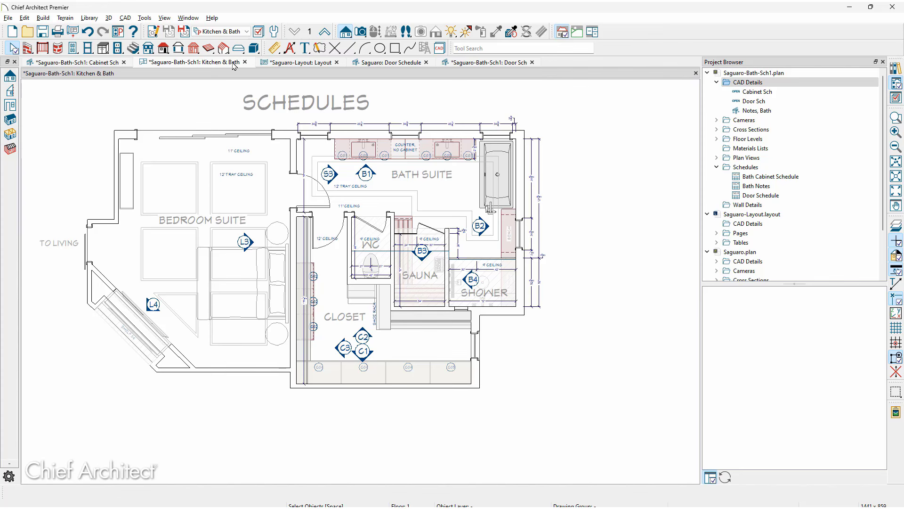
pyautogui.click(236, 135)
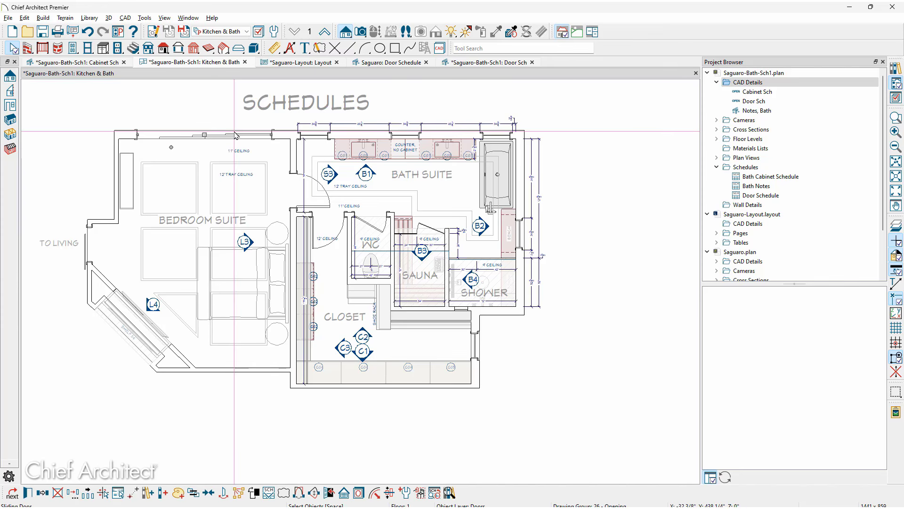
pyautogui.click(898, 97)
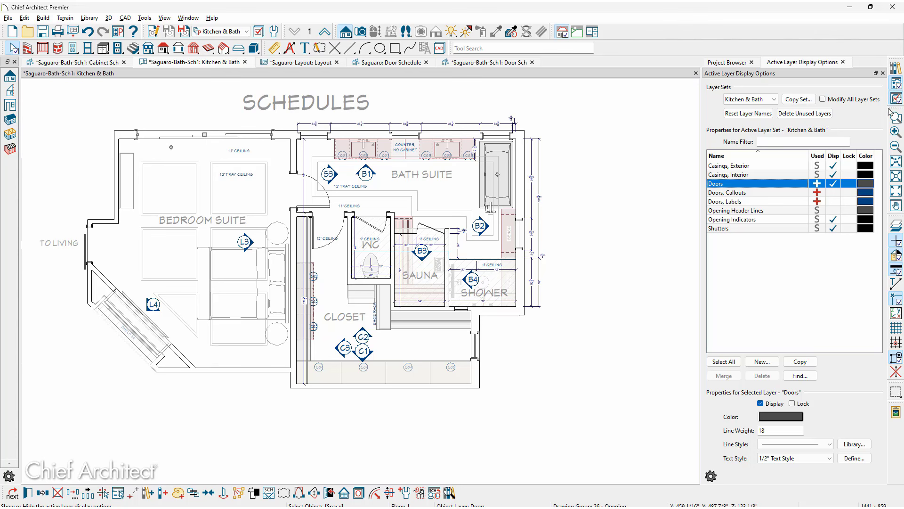
pyautogui.click(731, 195)
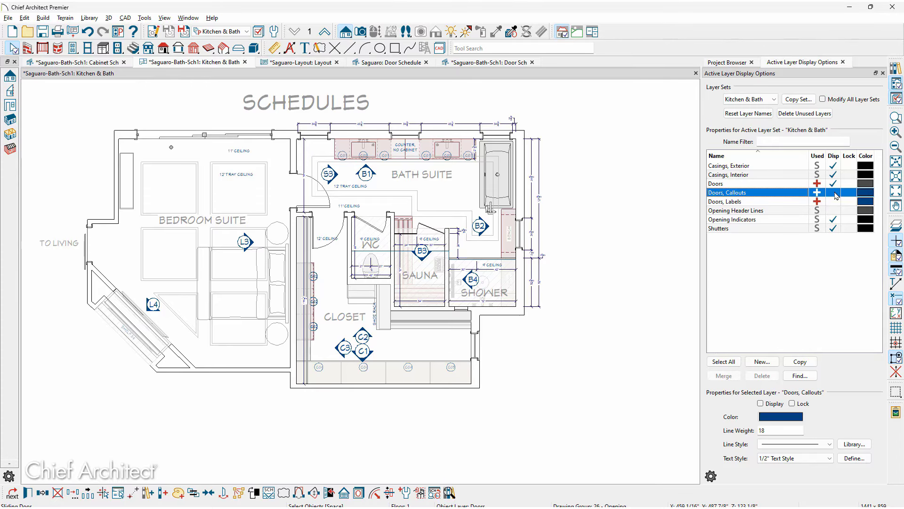
pyautogui.click(835, 194)
pyautogui.scroll(2, 141, 125)
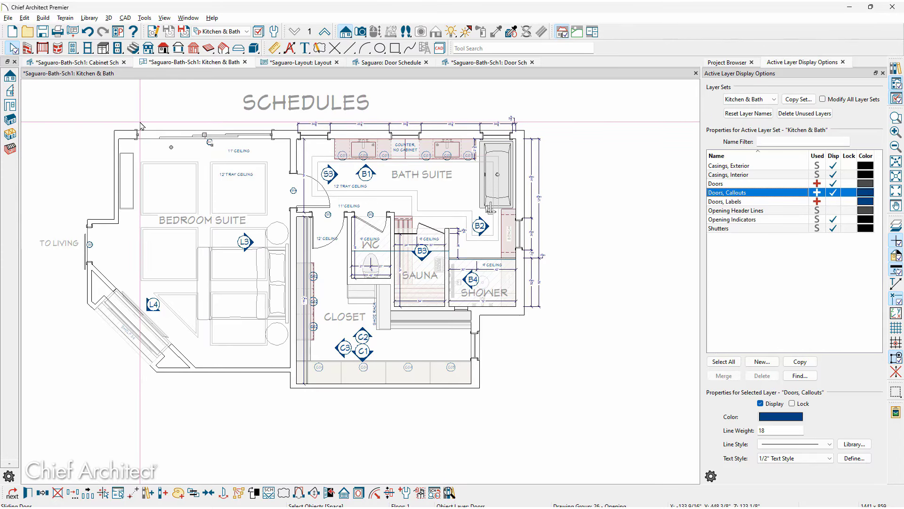
pyautogui.scroll(2, 140, 122)
pyautogui.scroll(2, 251, 151)
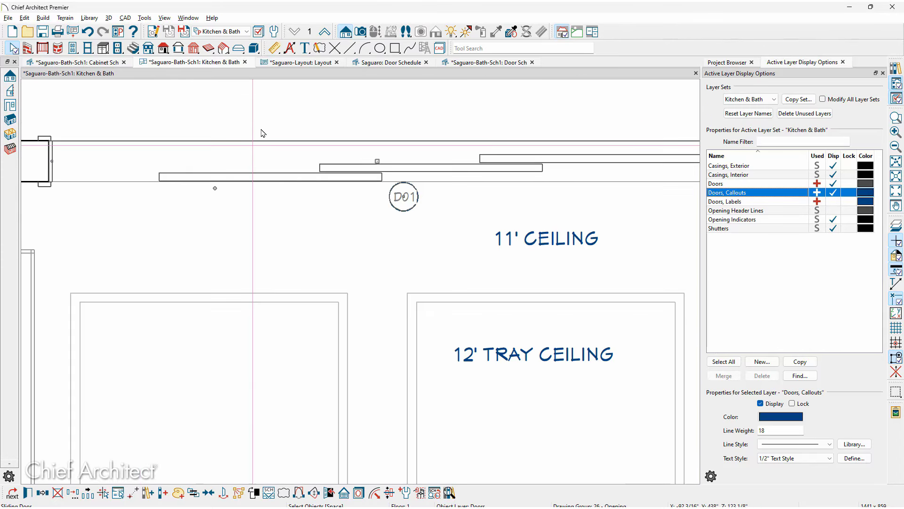
pyautogui.click(289, 123)
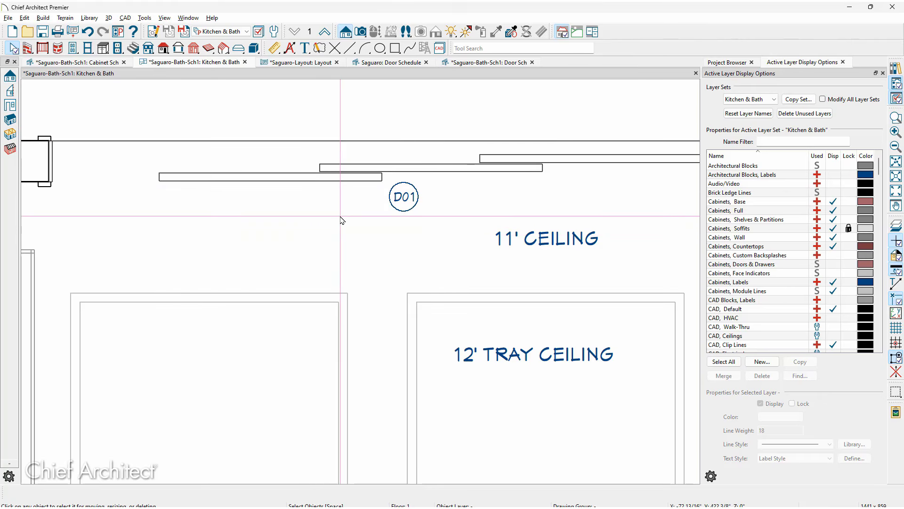
# Switch to the Floor Plan Shell view and turn off display of the Doors, Callouts layer there
pyautogui.click(223, 34)
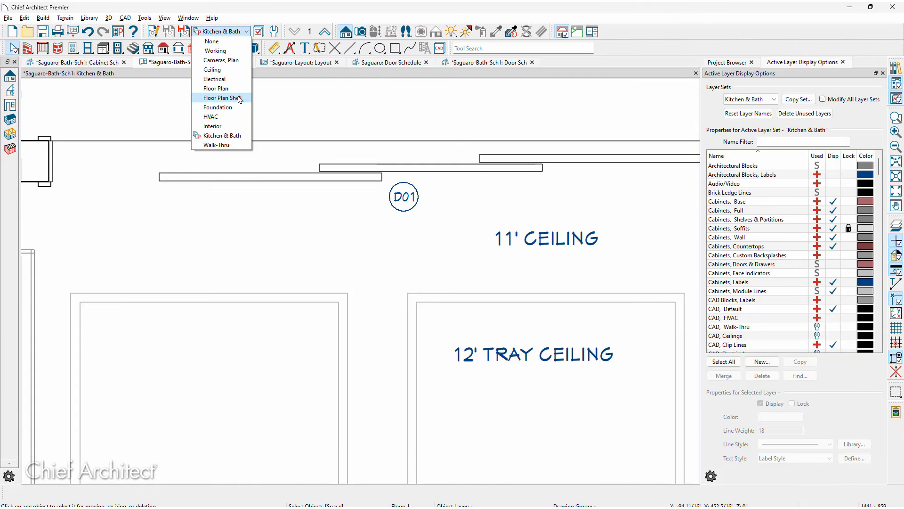
pyautogui.click(240, 100)
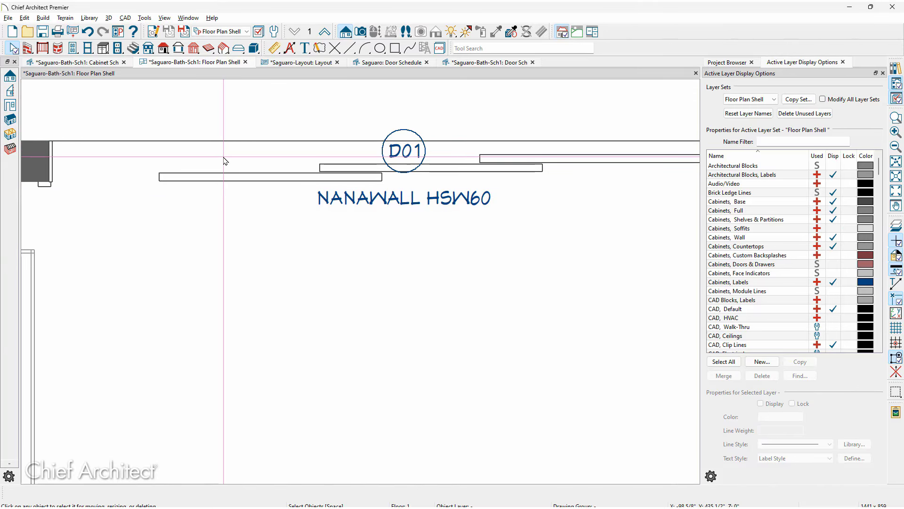
pyautogui.click(225, 160)
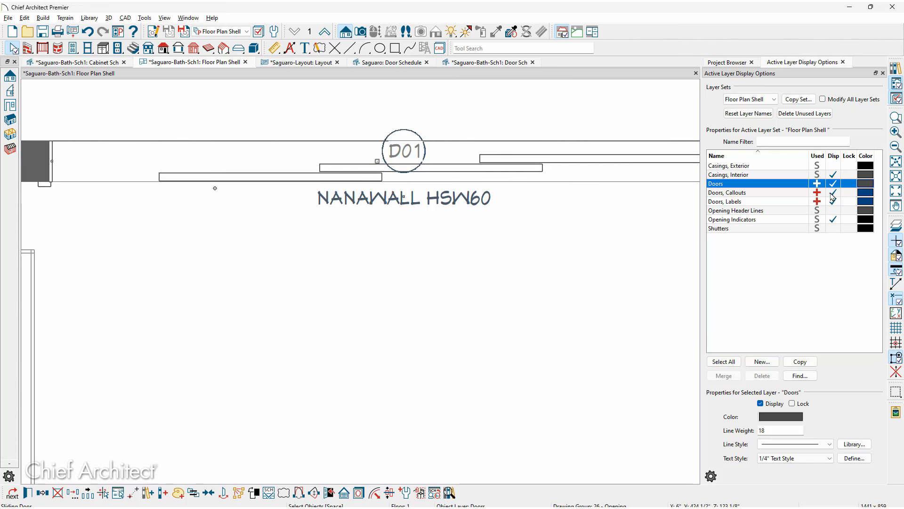
pyautogui.click(832, 193)
pyautogui.click(565, 265)
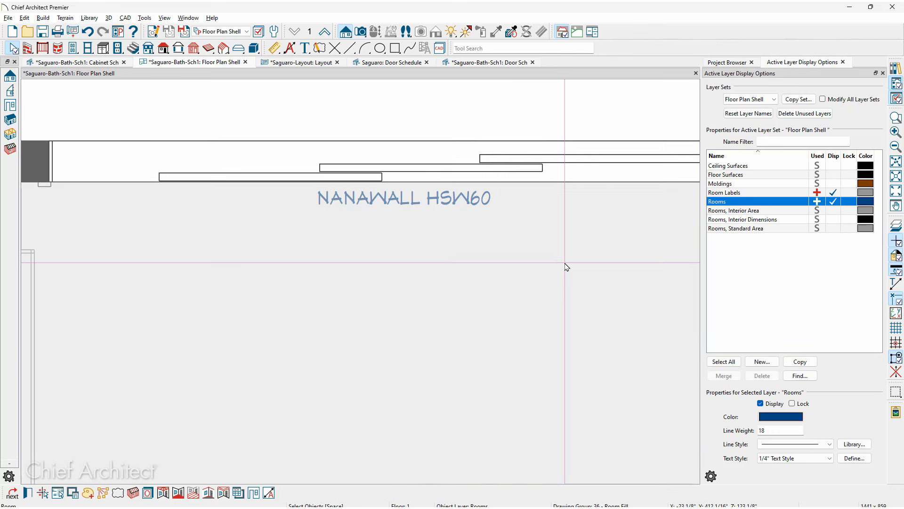
pyautogui.press('Escape')
pyautogui.scroll(-4, 328, 172)
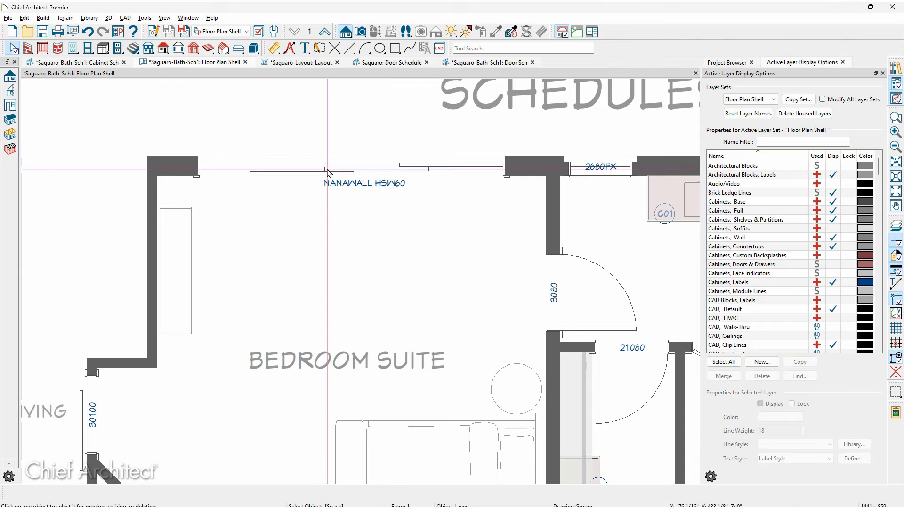
pyautogui.moveTo(350, 213); pyautogui.dragTo(264, 232, button='middle')
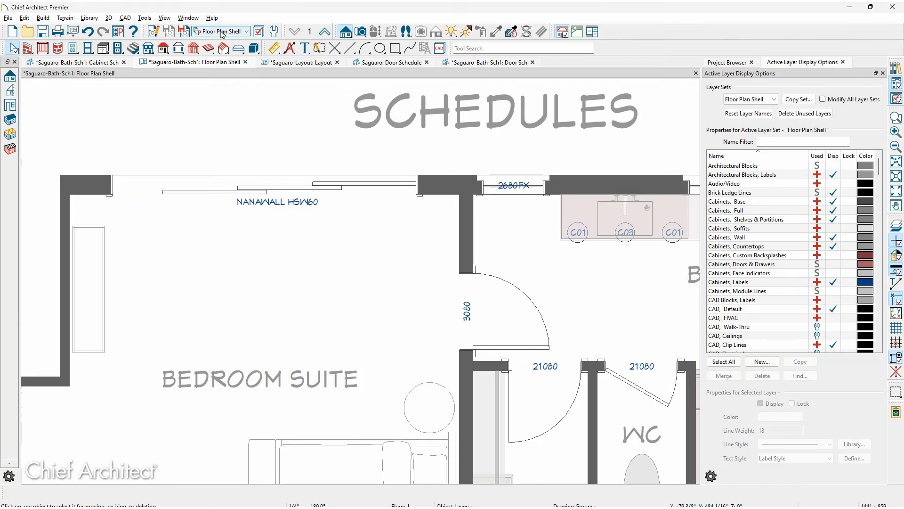
# Switch the floor plan to the Kitchen & Bath view and review the callout layer settings of the door schedule
pyautogui.click(221, 32)
pyautogui.click(226, 139)
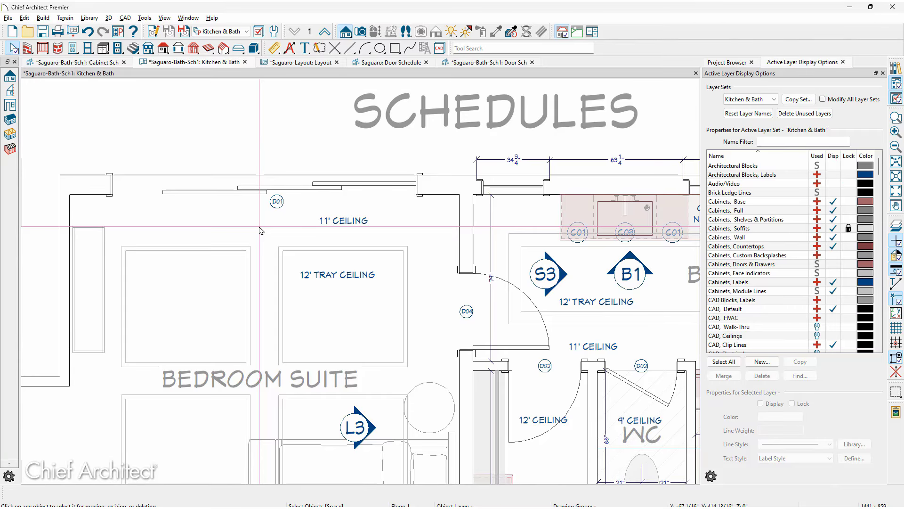
pyautogui.click(490, 65)
pyautogui.doubleClick(430, 182)
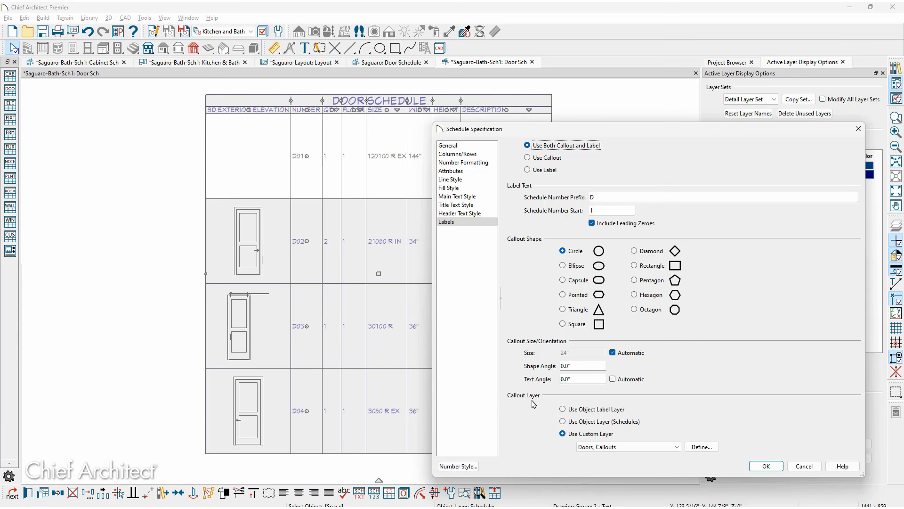
pyautogui.click(858, 128)
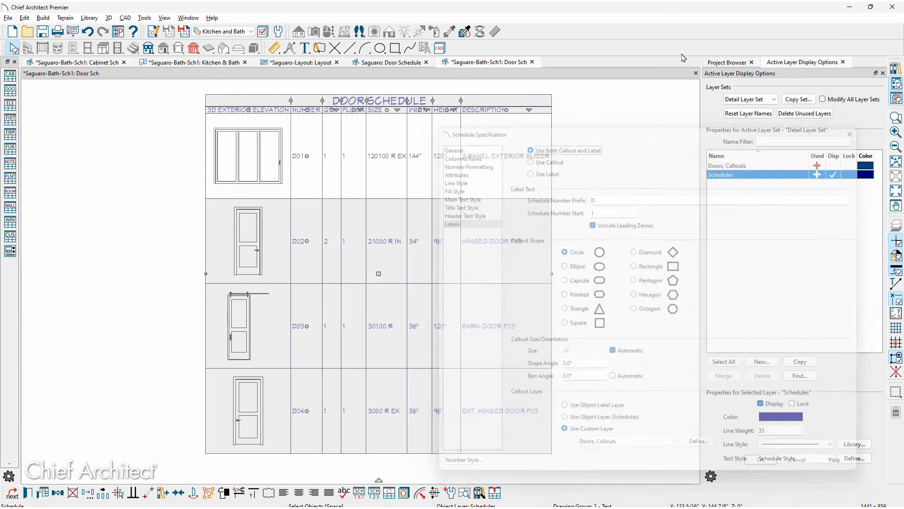
# Return to the Kitchen & Bath plan and look over the schedule types available for creation
pyautogui.click(234, 62)
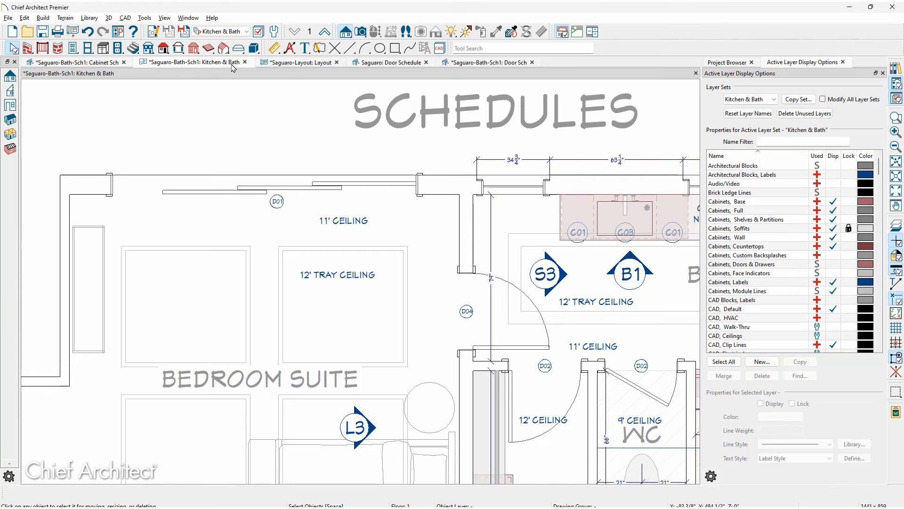
pyautogui.click(147, 19)
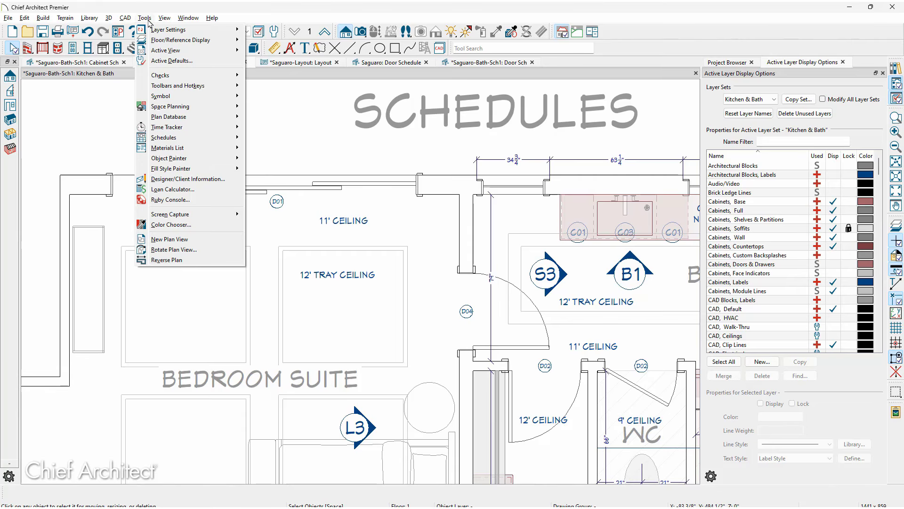
pyautogui.moveTo(168, 138)
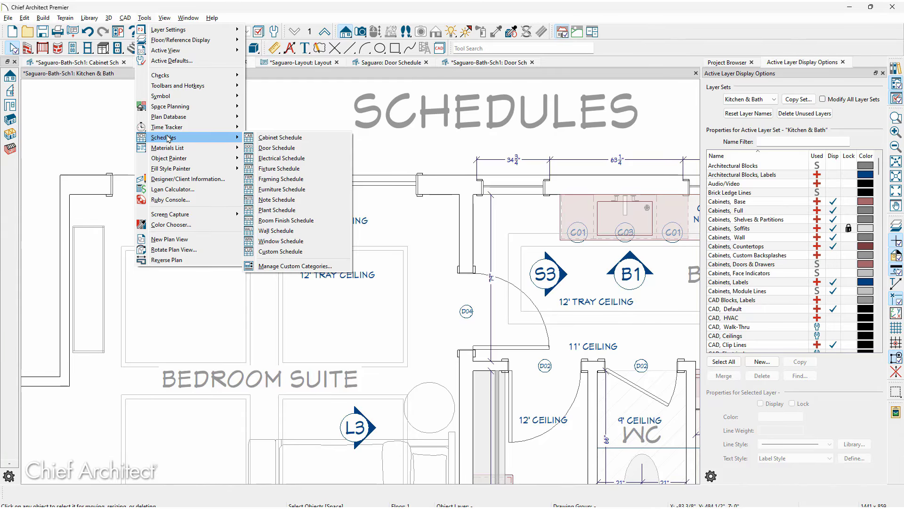
# Browse the schedules stored in Saguaro.plan and preview its Exterior Key Notes
pyautogui.click(725, 63)
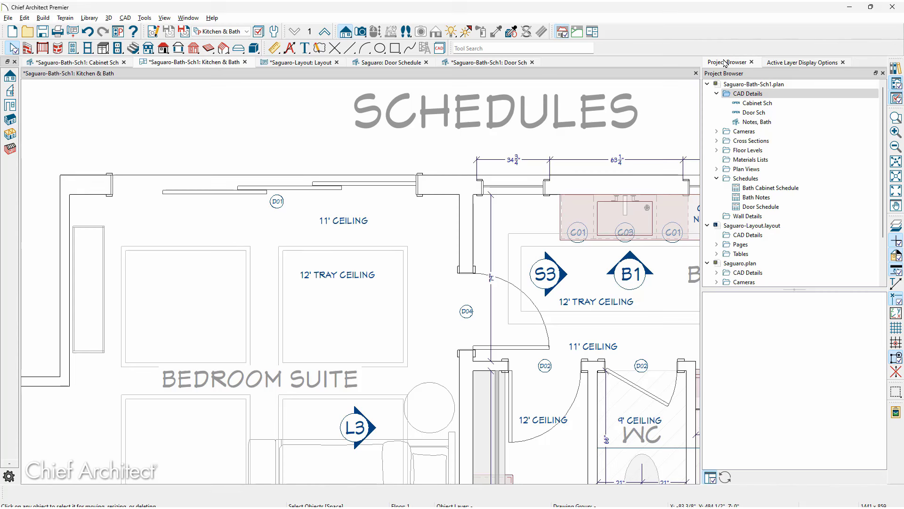
pyautogui.click(707, 84)
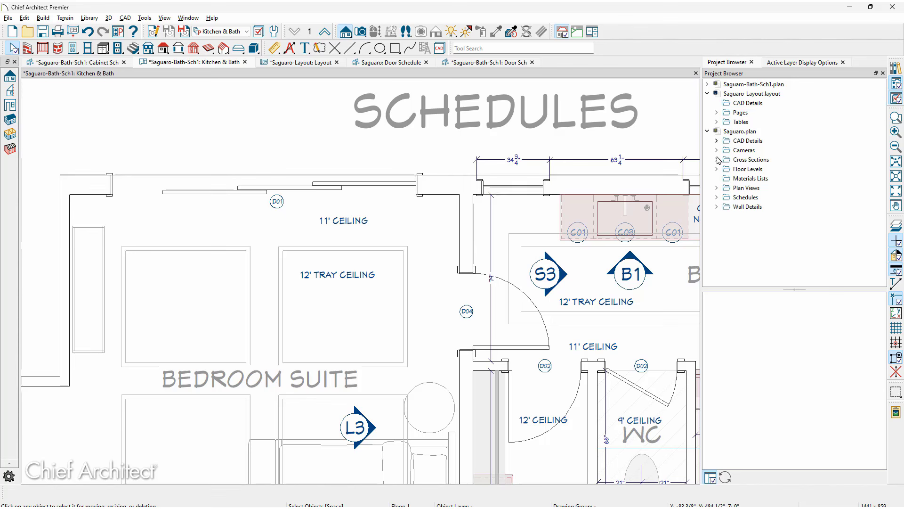
pyautogui.click(717, 197)
pyautogui.scroll(-1, 740, 198)
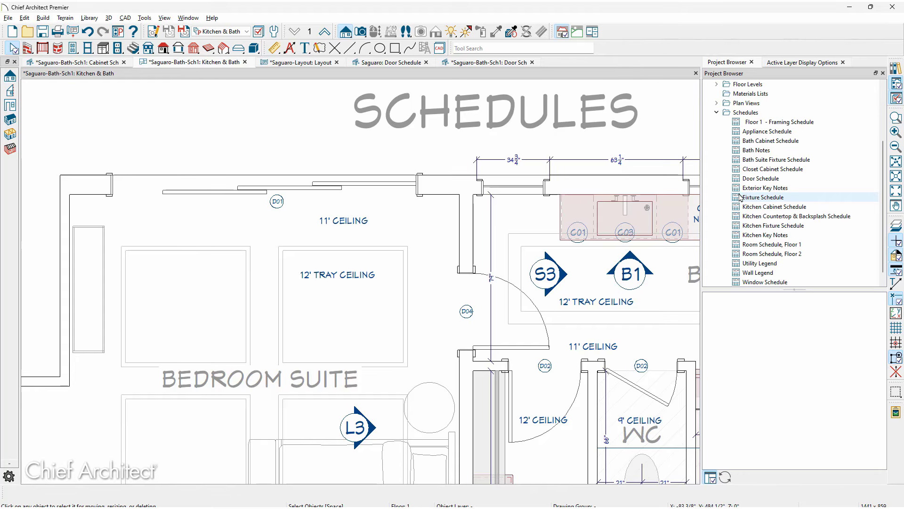
pyautogui.scroll(-1, 741, 198)
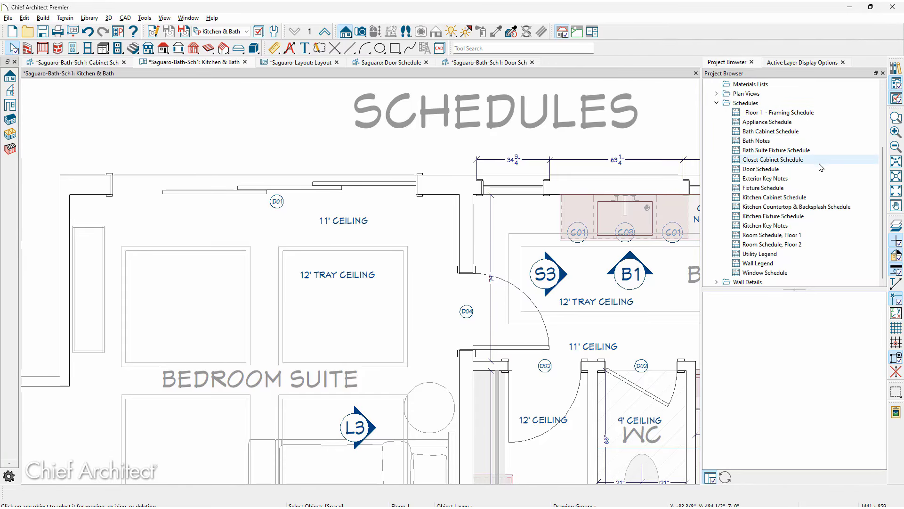
pyautogui.click(827, 178)
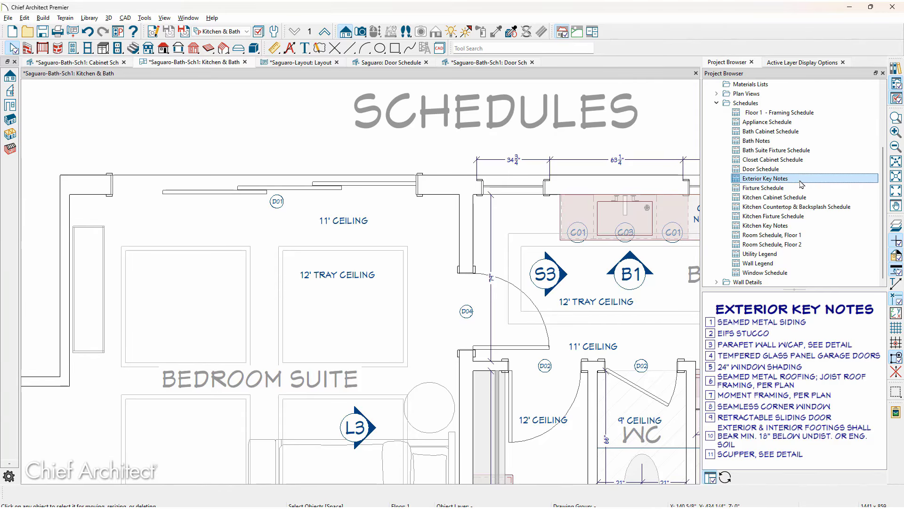
# Set up saving the plan as a template that keeps CAD details and schedules and is the default for U.S. units plans
pyautogui.click(8, 19)
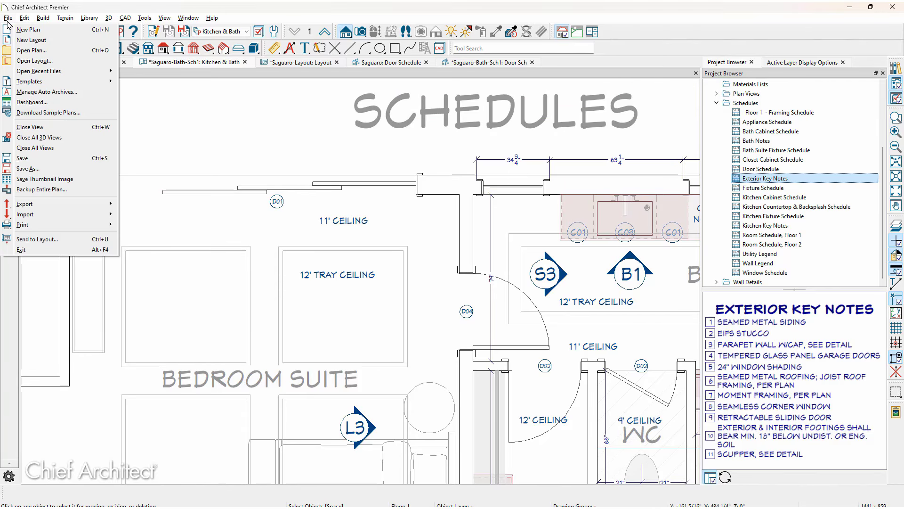
pyautogui.moveTo(43, 83)
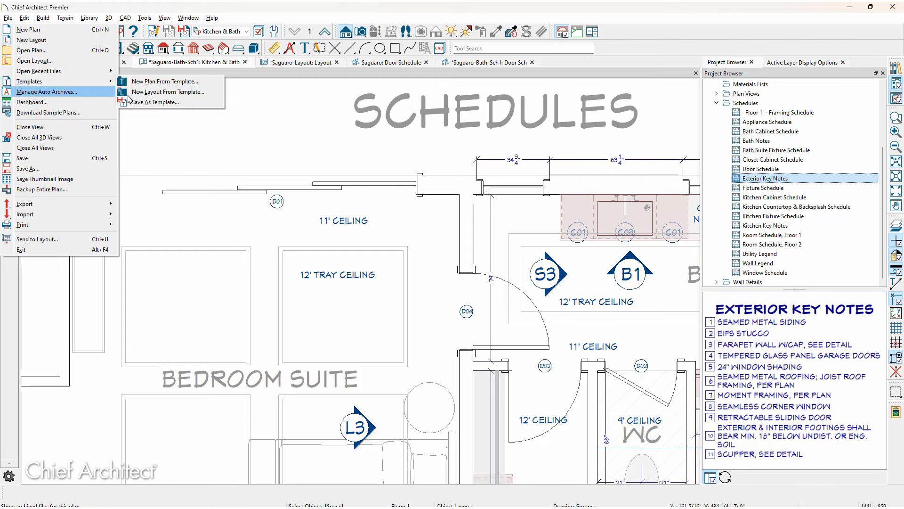
pyautogui.click(185, 103)
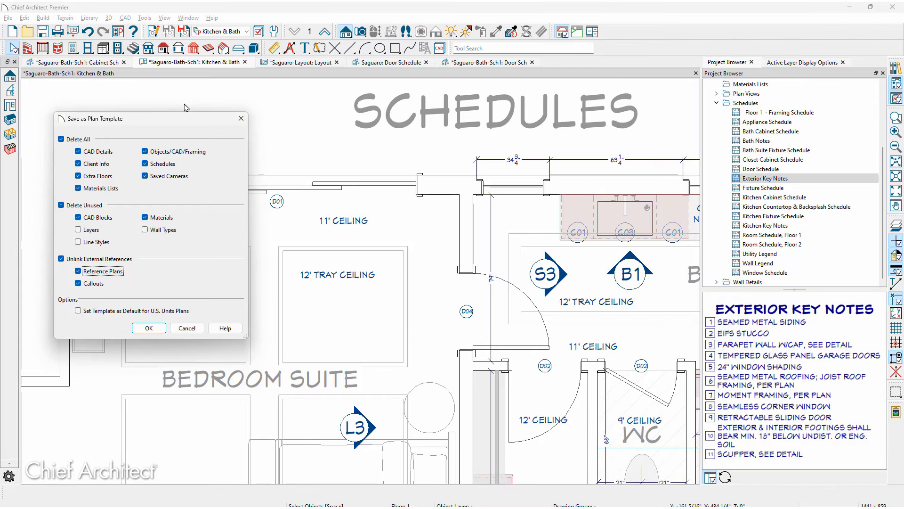
pyautogui.click(86, 152)
pyautogui.click(144, 164)
pyautogui.click(78, 311)
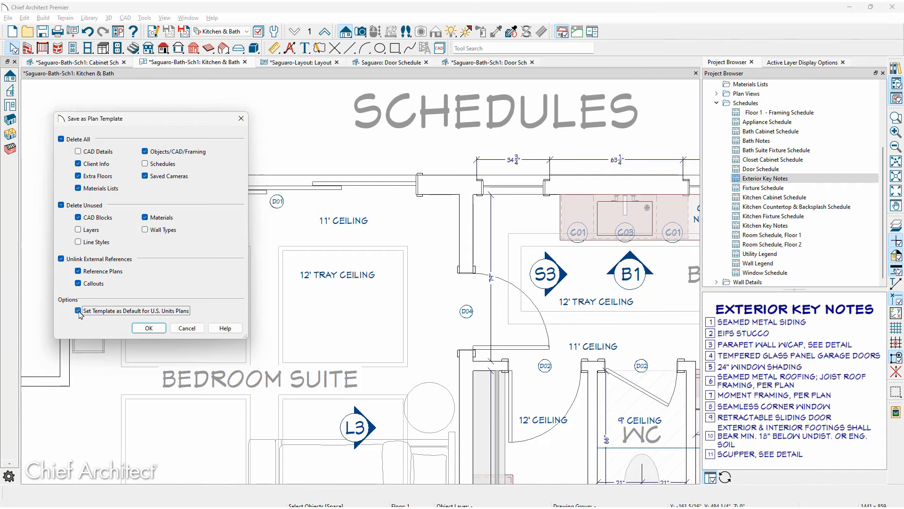
# Accept the template options and name the template file MyPlanTemplate in the Templates folder
pyautogui.click(145, 329)
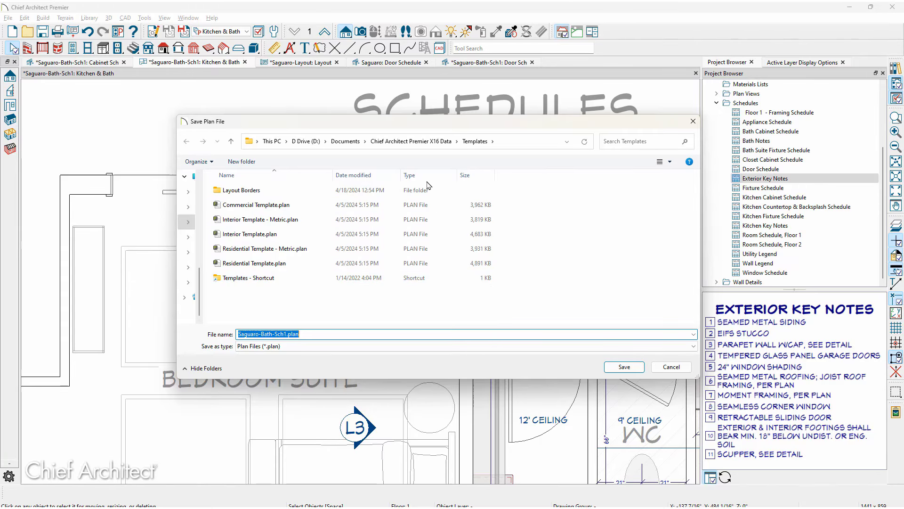
pyautogui.click(319, 333)
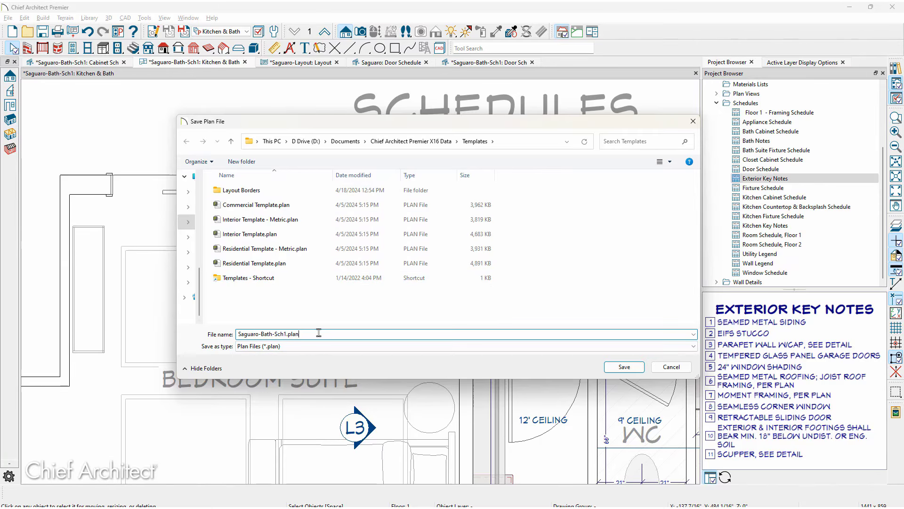
pyautogui.moveTo(319, 333); pyautogui.dragTo(232, 337)
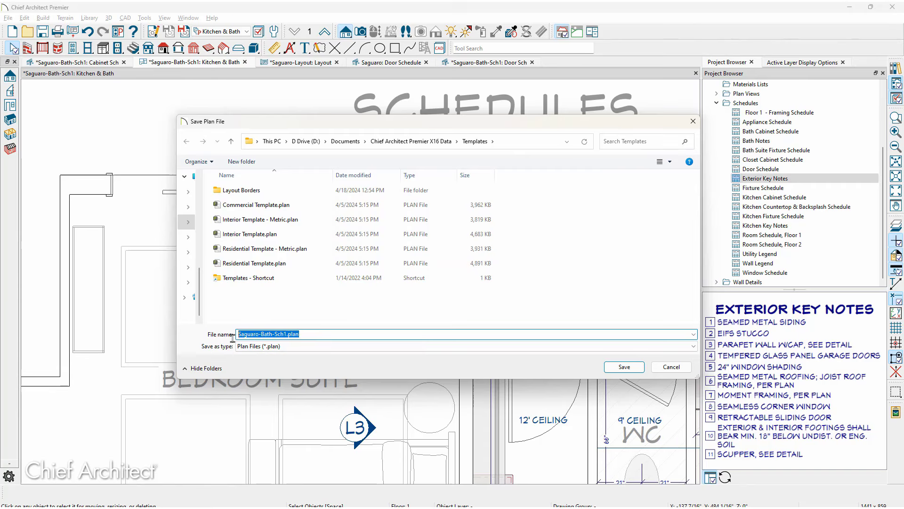
pyautogui.write('MyPla')
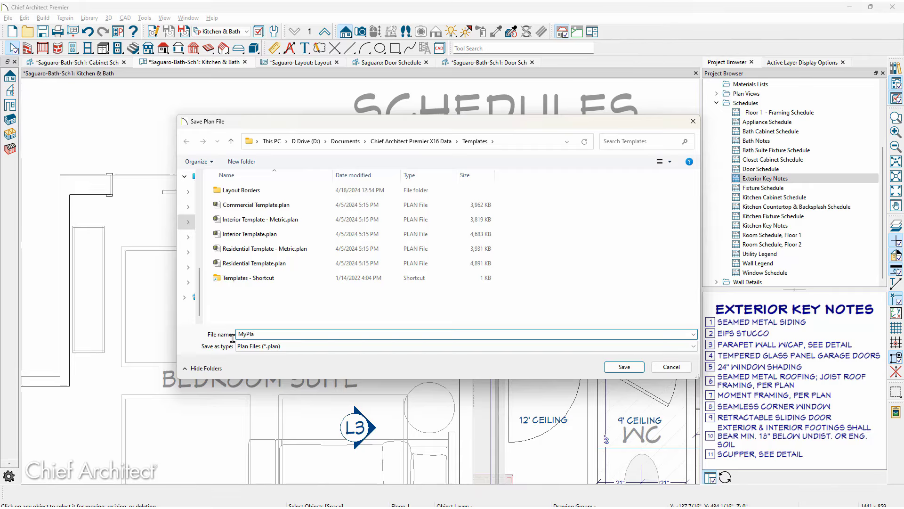
pyautogui.write('nTemplate')
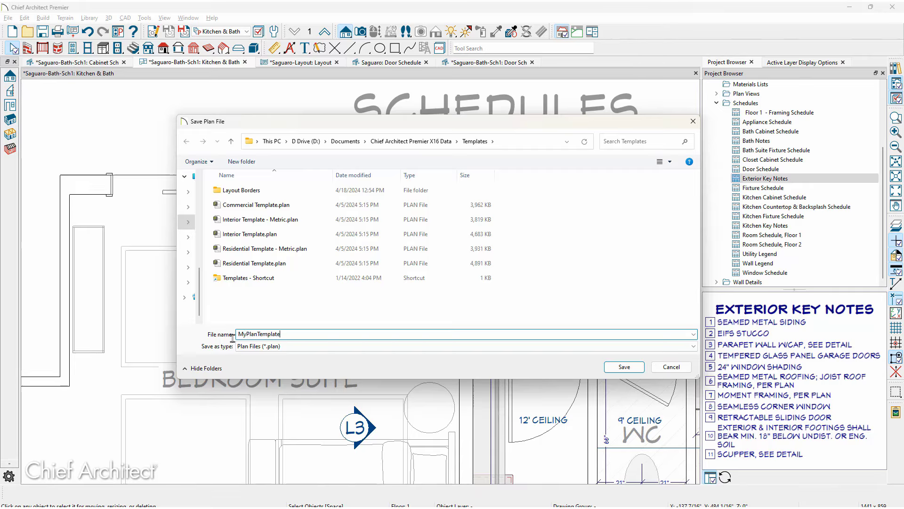